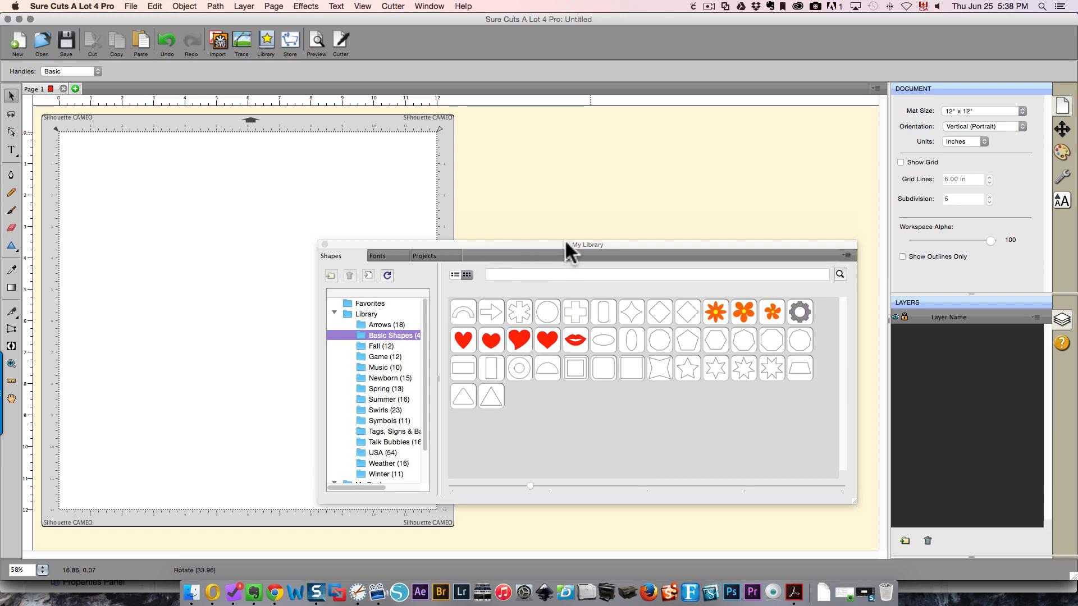
# - Reposition the My Library window slightly higher and look through the USA, Arrows and Summer shape folders
pyautogui.moveTo(557, 245); pyautogui.dragTo(571, 220)
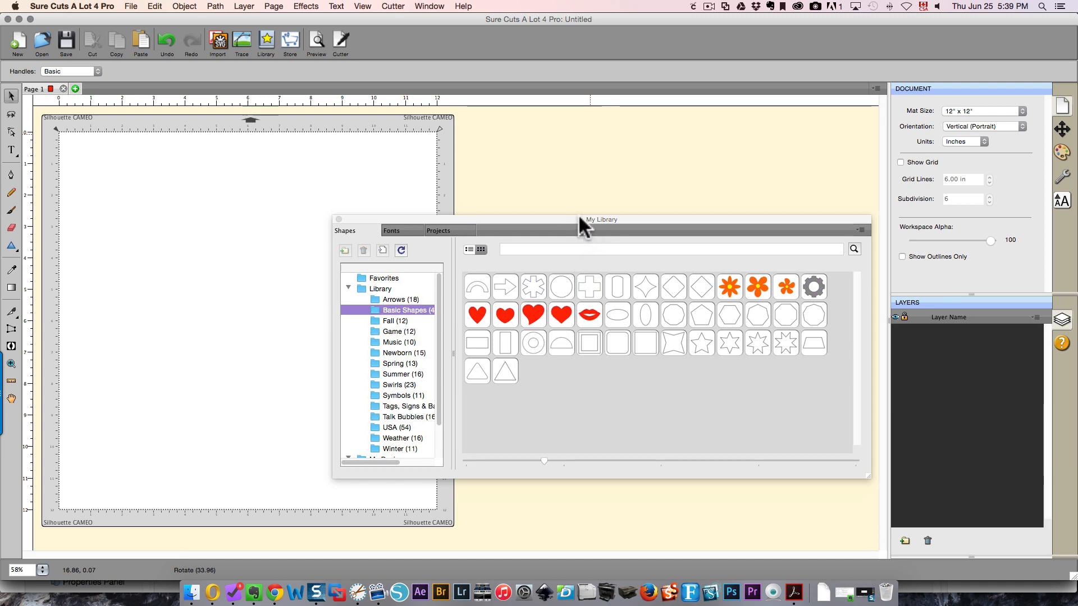
pyautogui.moveTo(467, 279)
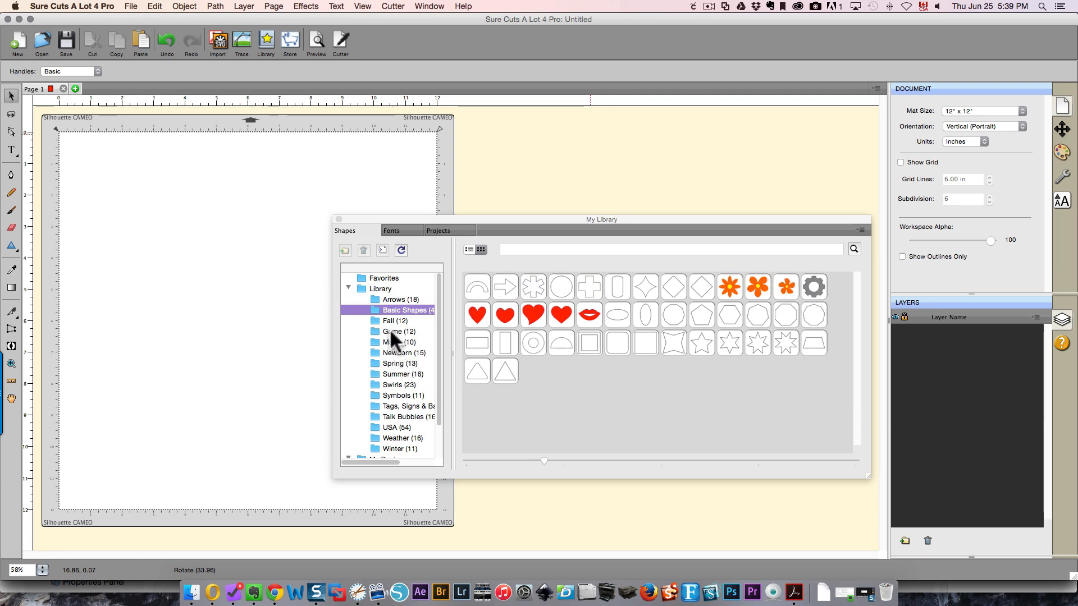
pyautogui.click(387, 427)
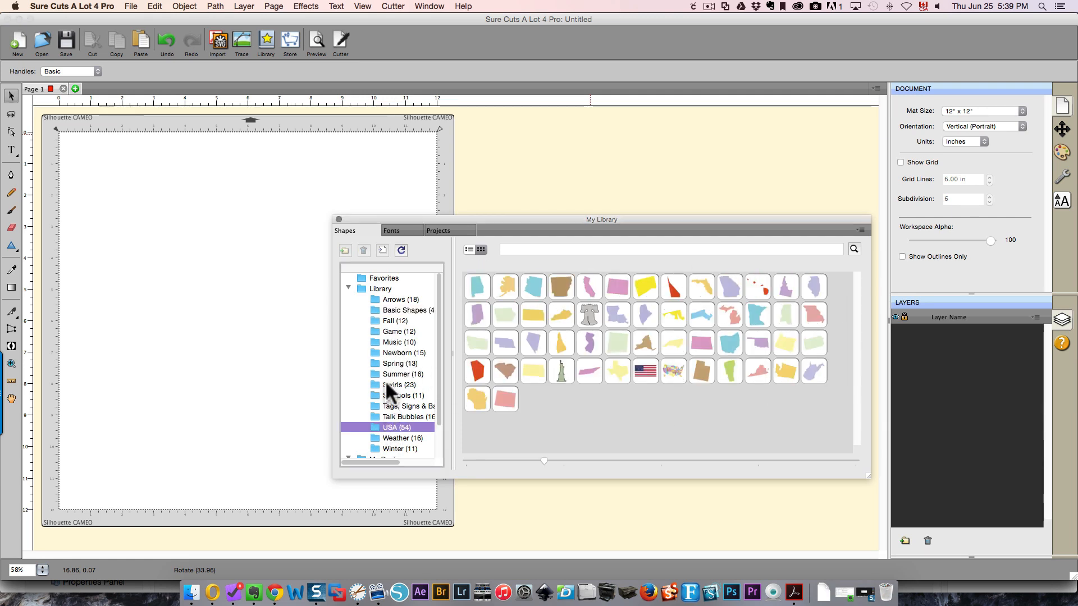
pyautogui.click(381, 302)
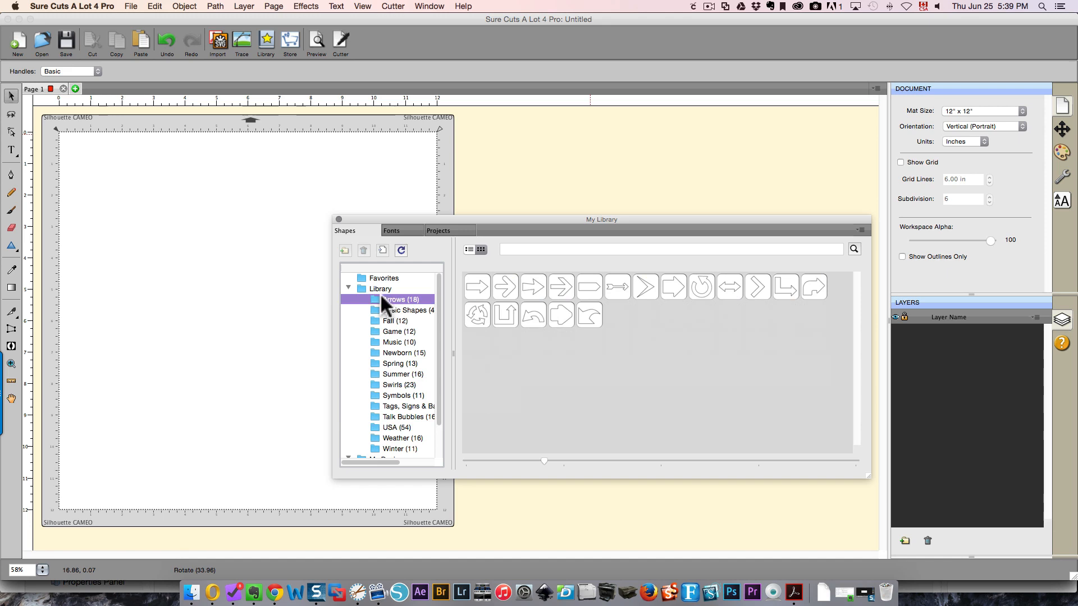
pyautogui.click(376, 372)
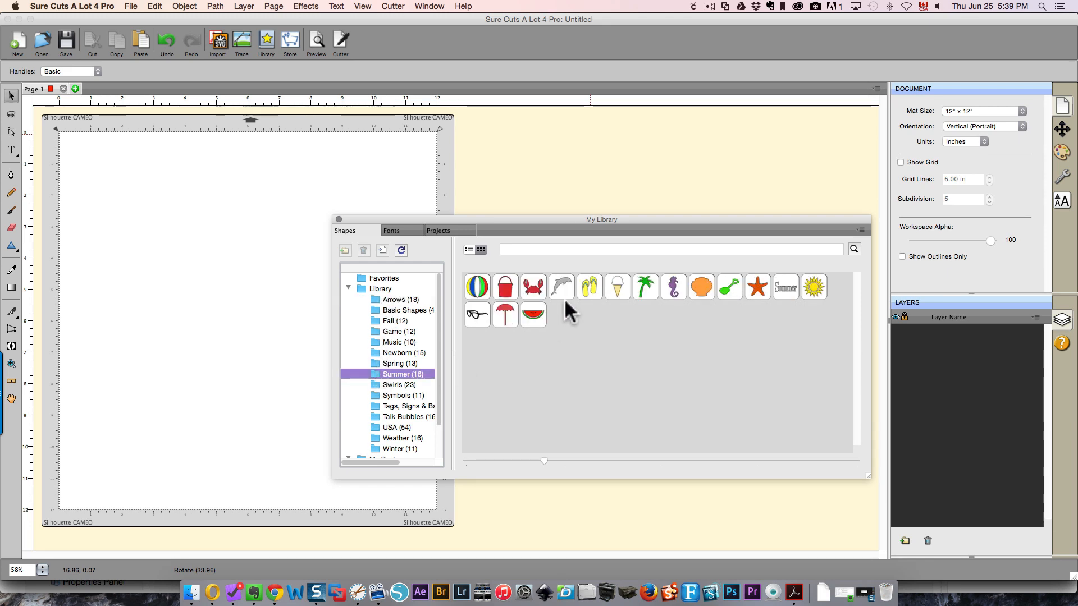
pyautogui.moveTo(531, 309)
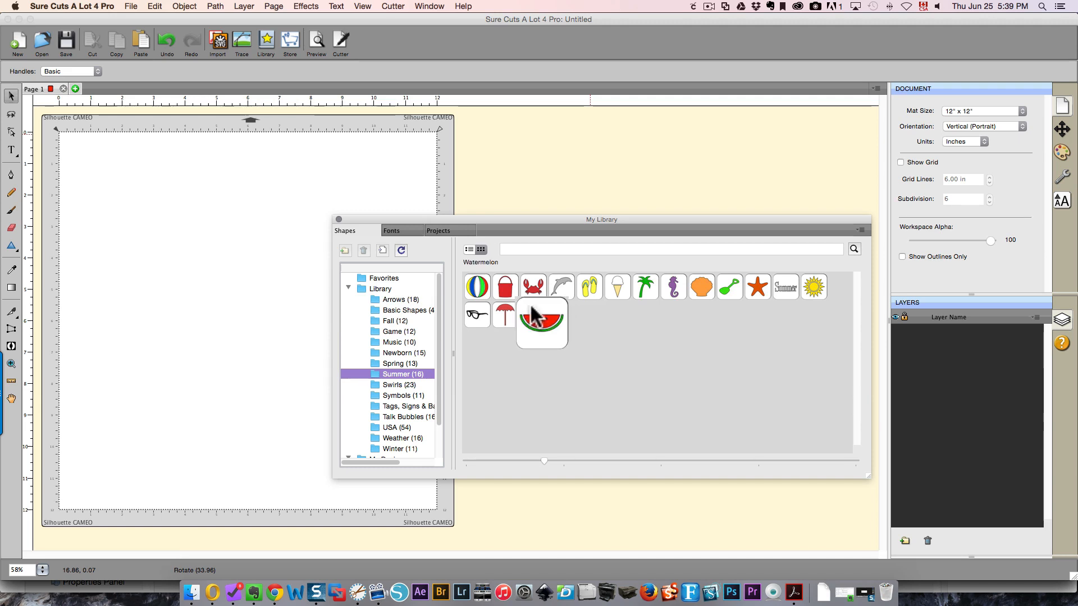
# - Check the contents of the My Designs, Design Downloads, Recent Downloads and Favorites folders in the shapes library
pyautogui.scroll(-3, 410, 339)
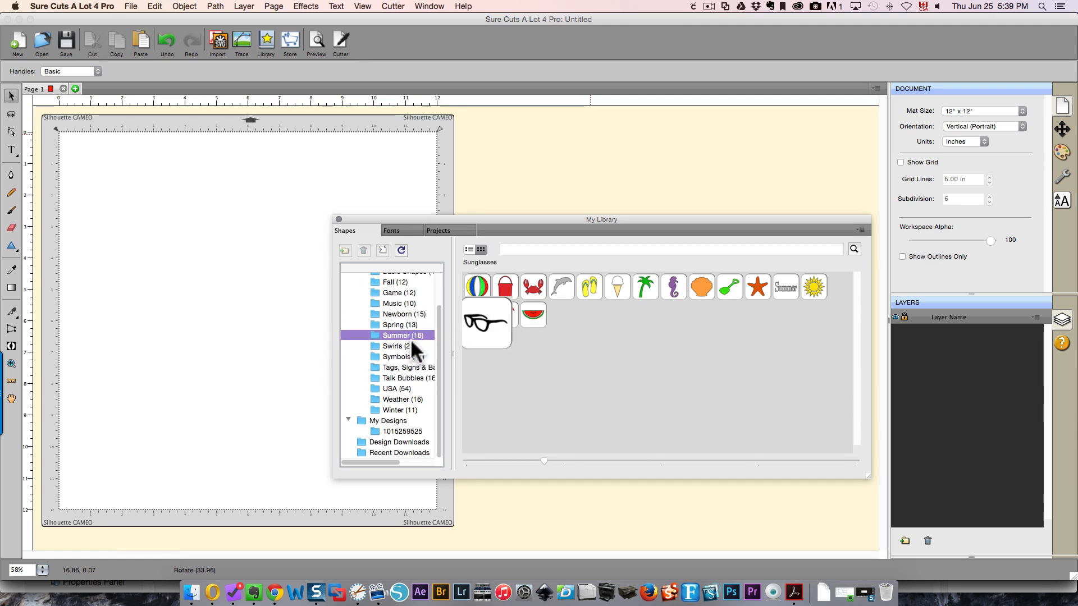
pyautogui.click(392, 421)
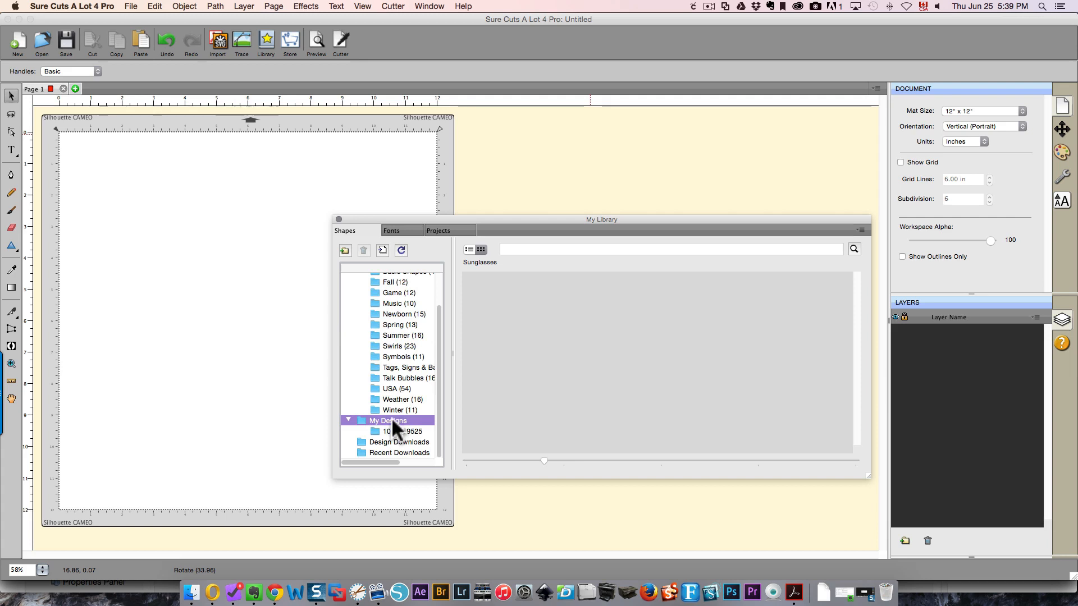
pyautogui.click(406, 443)
pyautogui.click(405, 449)
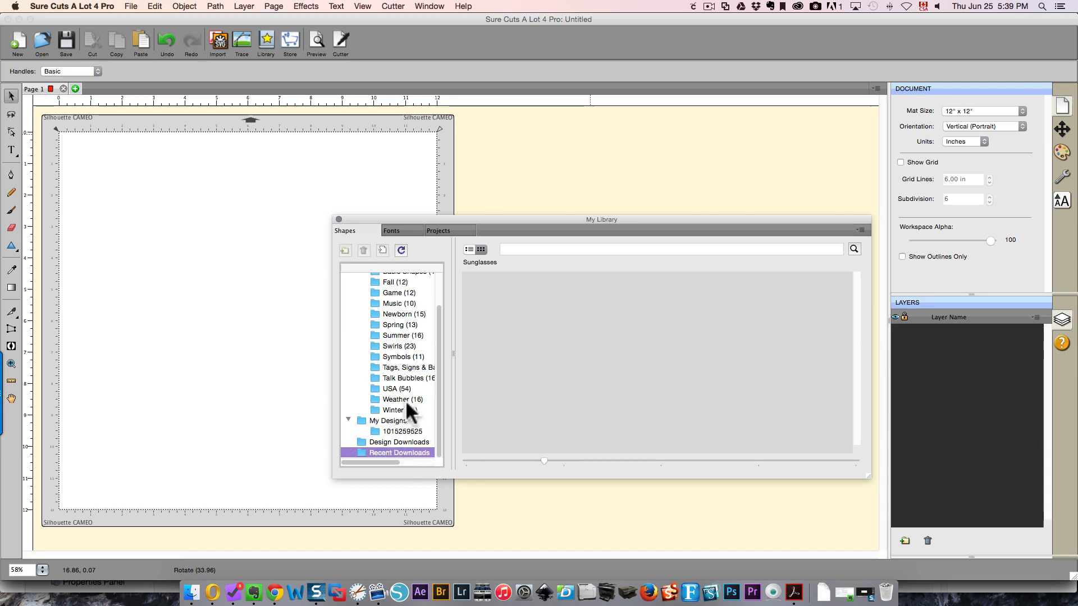
pyautogui.scroll(3, 405, 400)
pyautogui.click(385, 279)
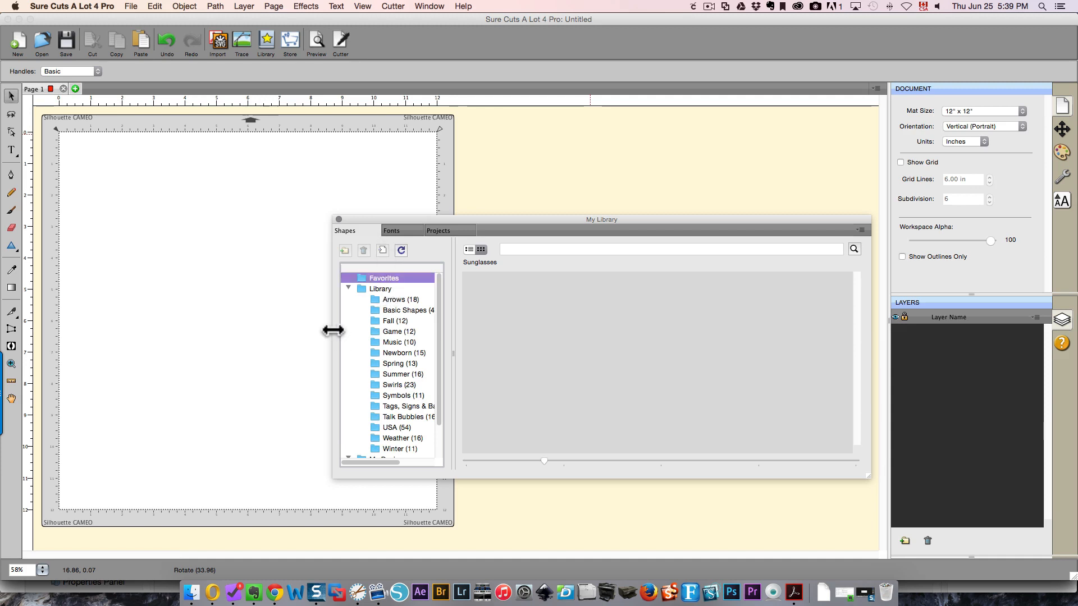
# - Display the Basic Shapes folder as a detailed list and search the shapes library for "tree"
pyautogui.click(404, 311)
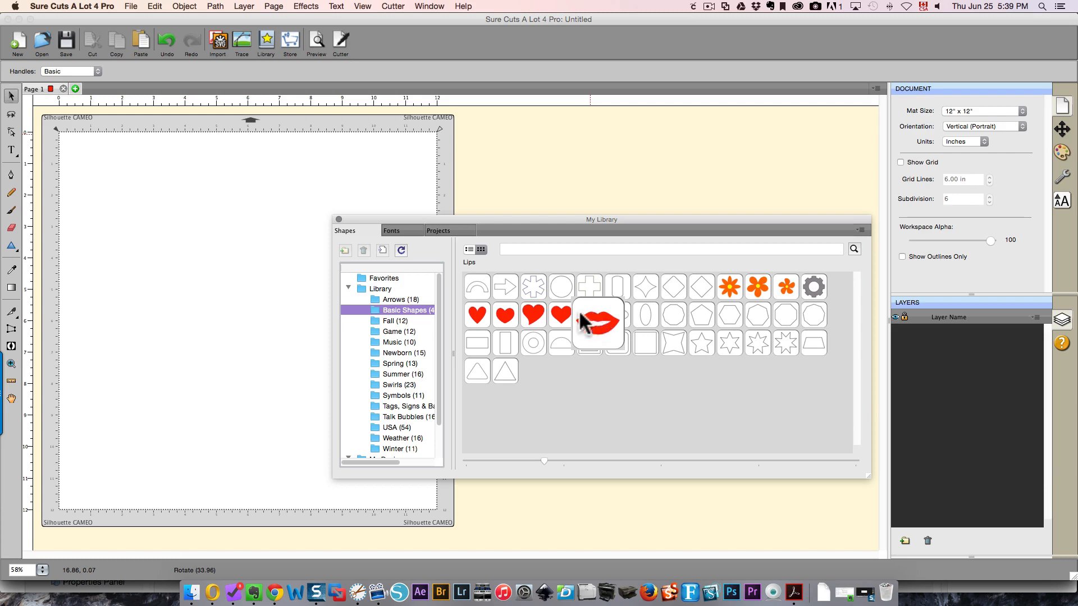
pyautogui.click(469, 249)
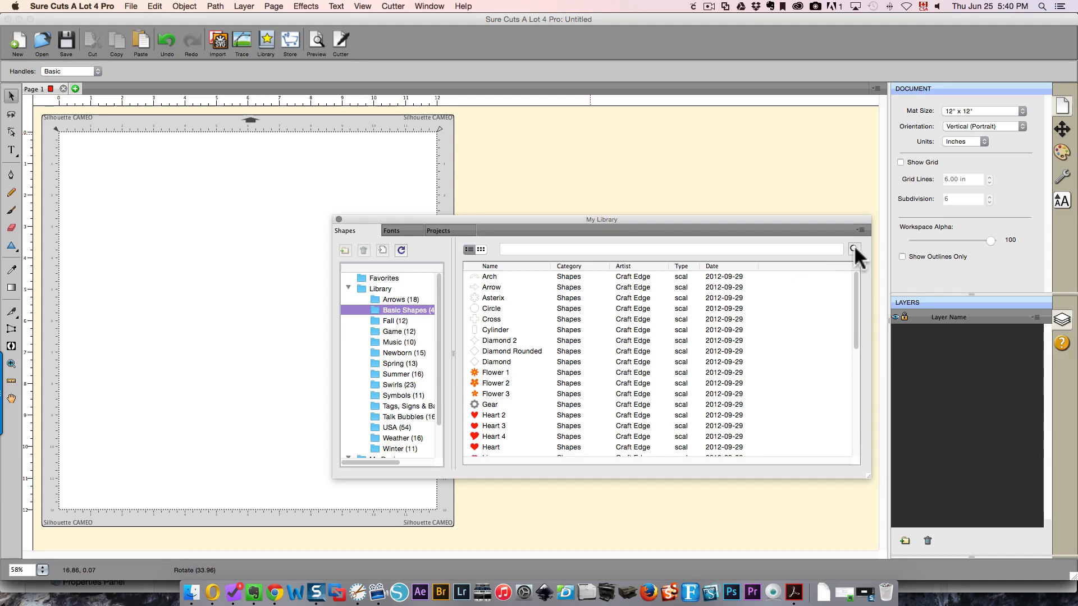
pyautogui.click(590, 249)
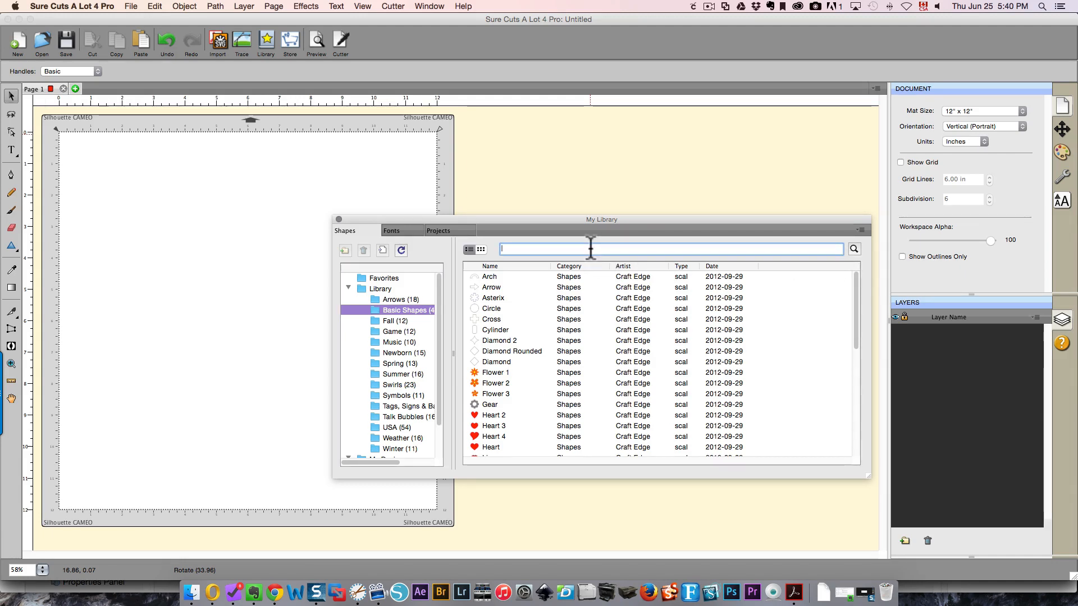
pyautogui.write('tree')
pyautogui.press('Return')
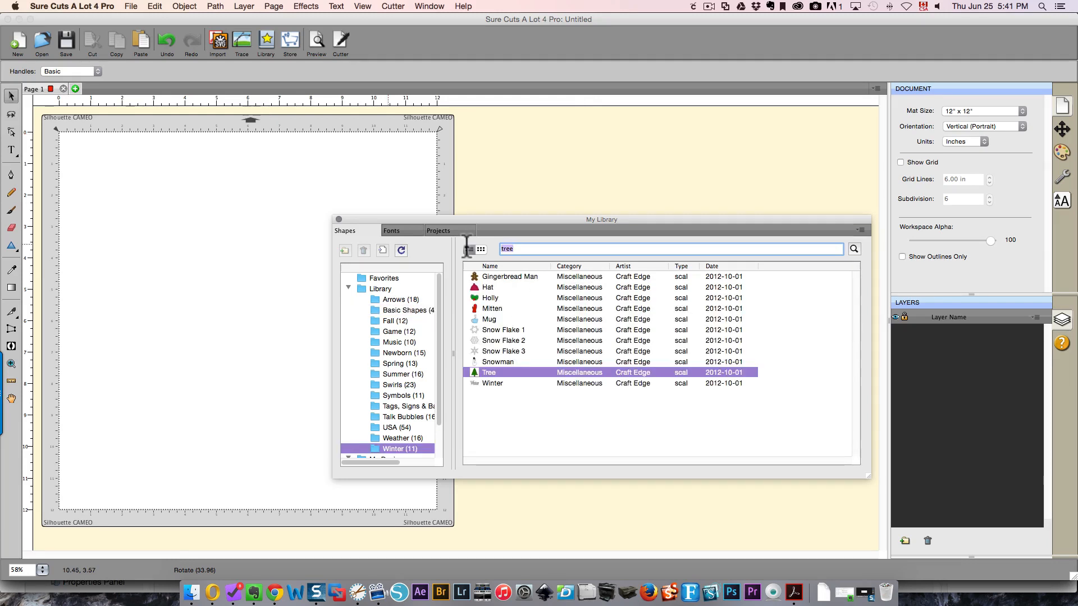
# - Search the shapes library for "circle" and for "dog"
pyautogui.write('le')
pyautogui.press('Return')
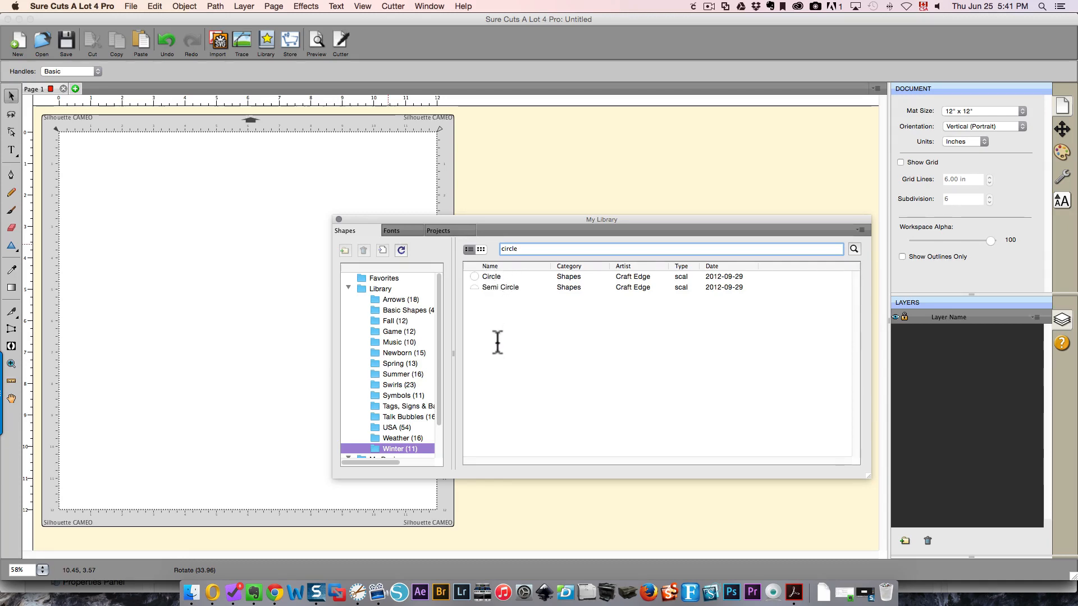
pyautogui.press('super+a')
pyautogui.write('dog')
pyautogui.press('Return')
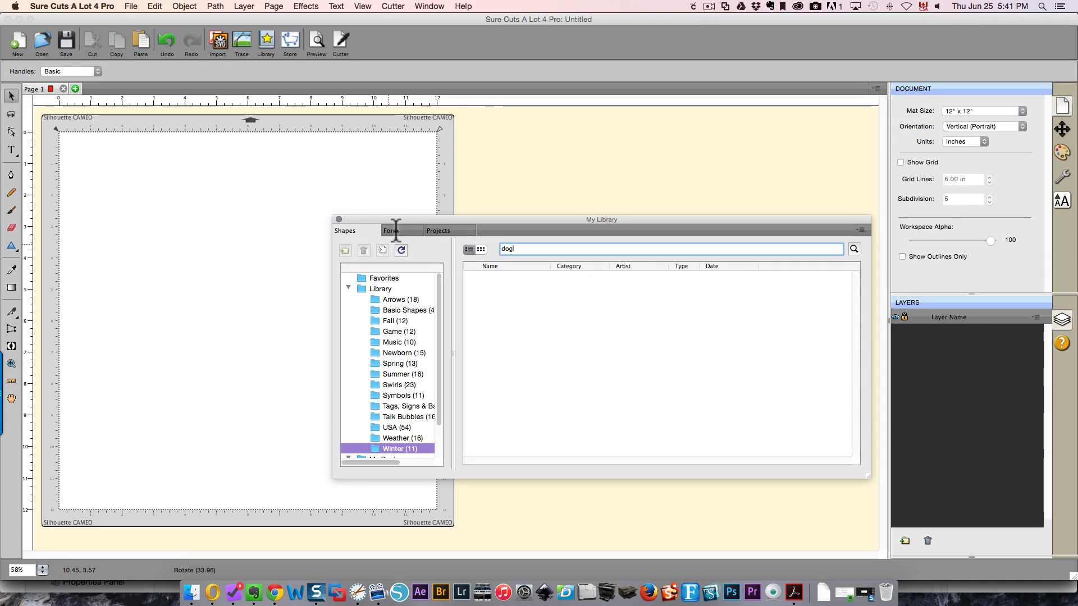
# - Show the library's fonts and browse the font choices in the text properties, leaving the current font selected
pyautogui.click(396, 230)
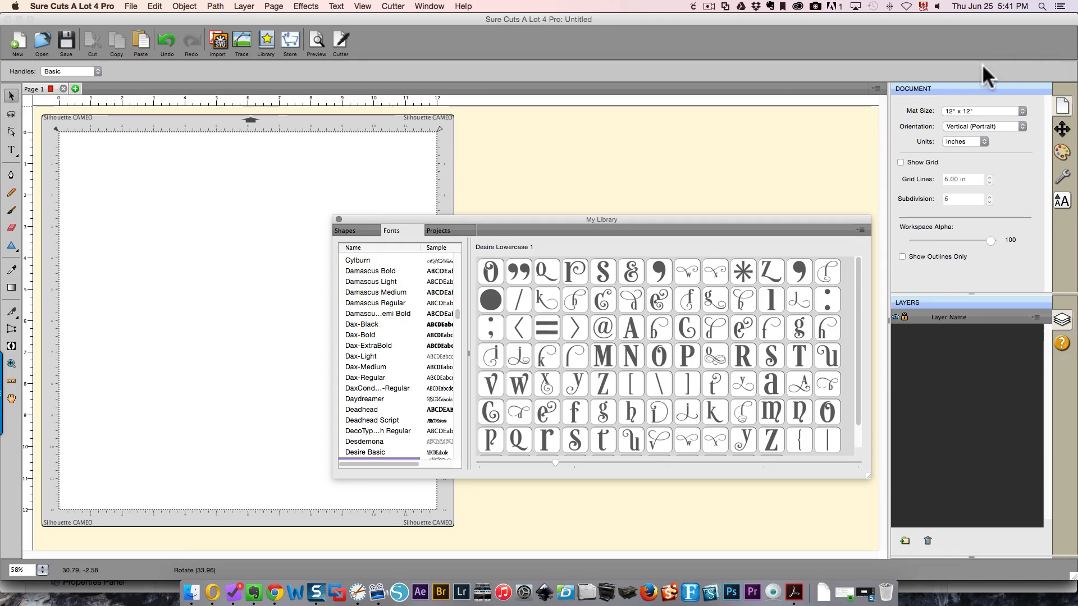
pyautogui.click(1061, 200)
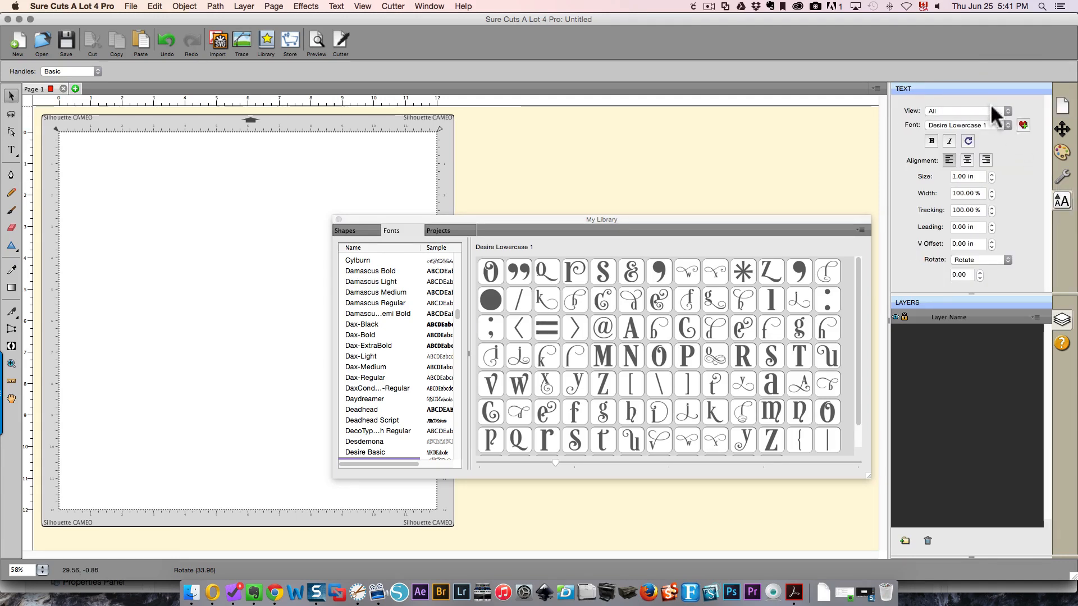
pyautogui.click(1001, 124)
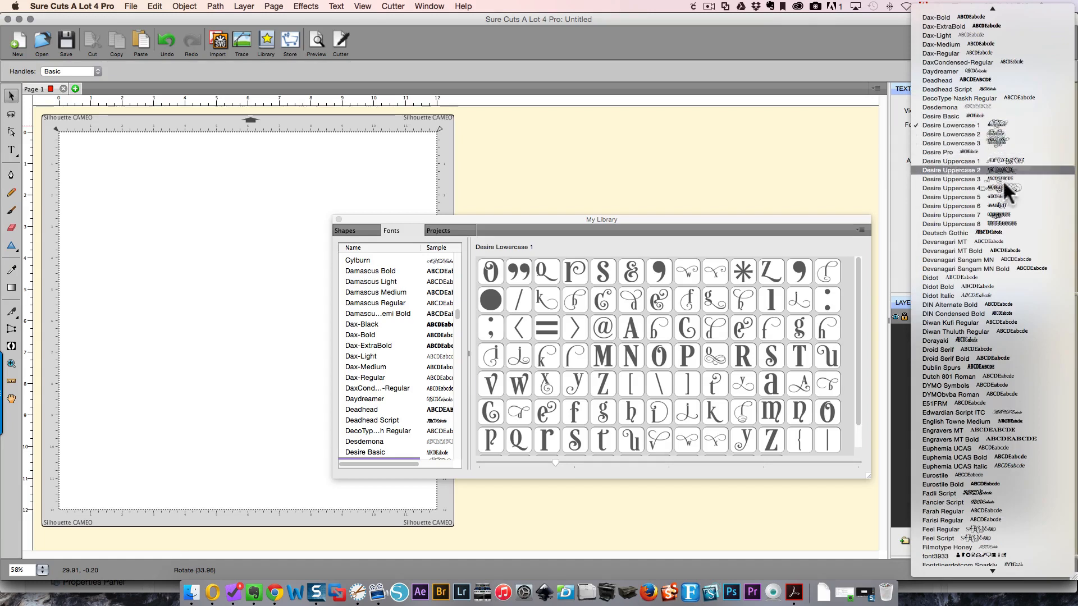
pyautogui.scroll(-10, 996, 190)
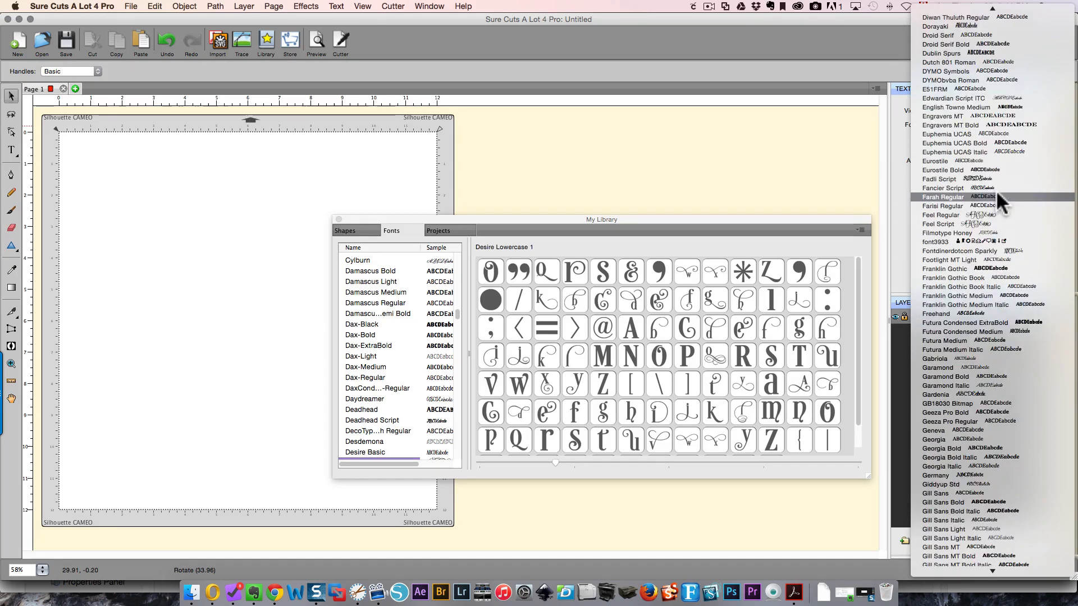
pyautogui.scroll(-20, 996, 190)
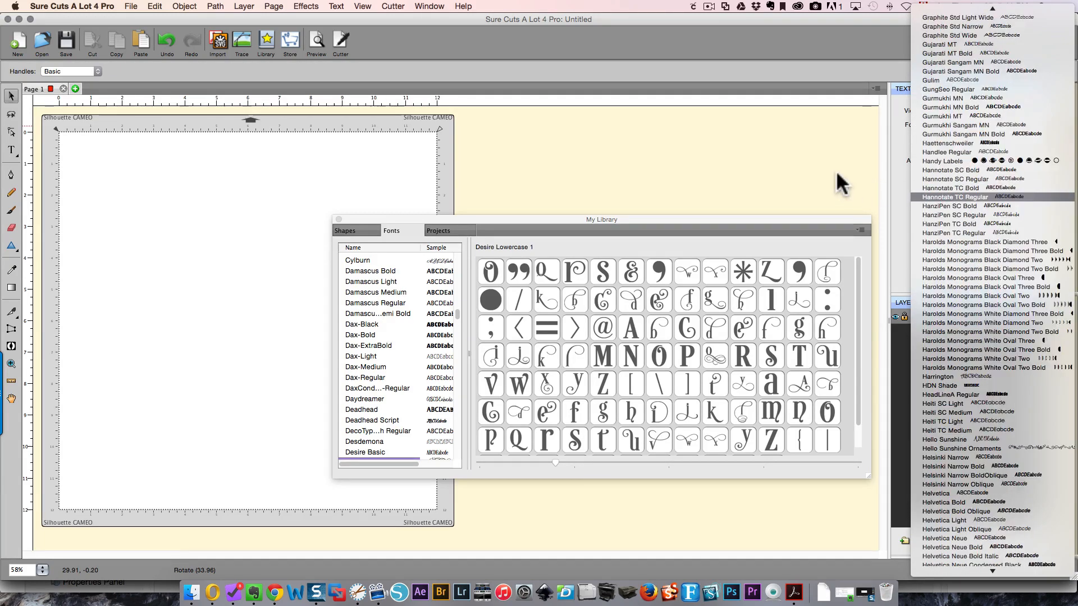
pyautogui.scroll(-20, 551, 333)
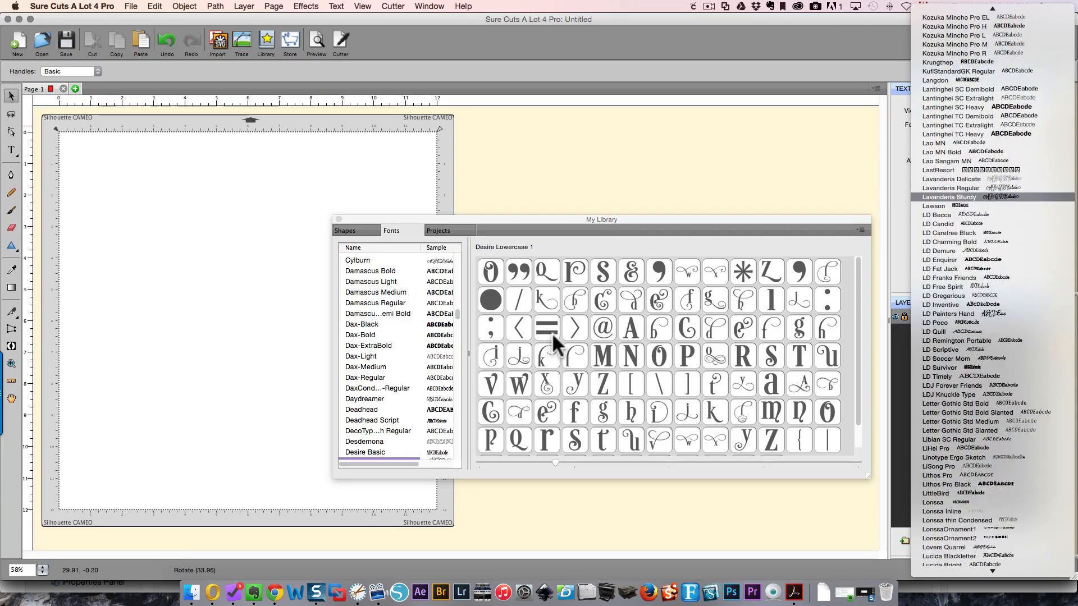
pyautogui.click(594, 351)
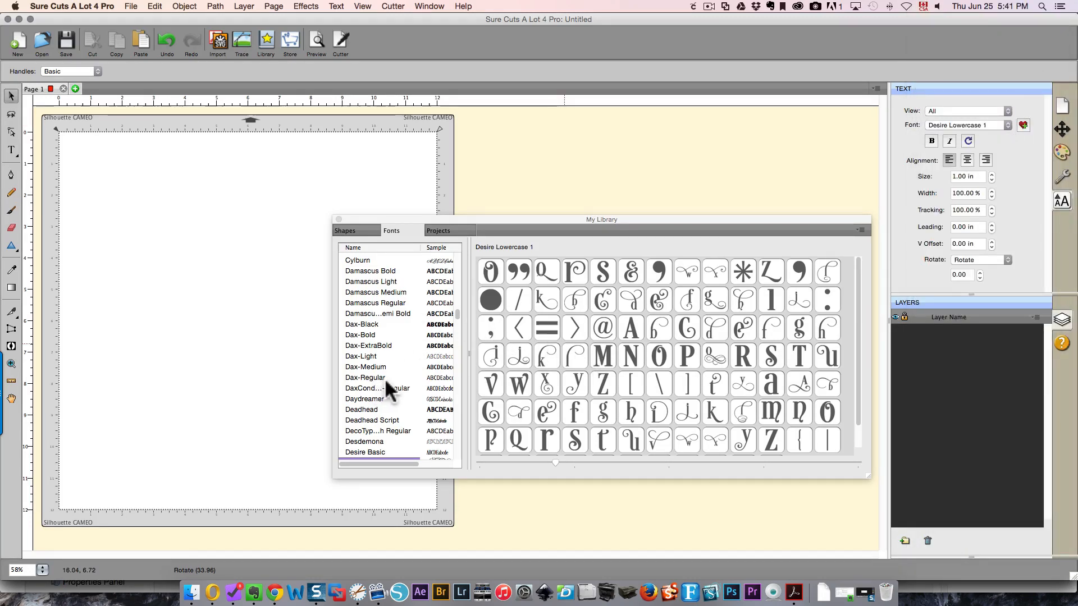
# - Try out the swash w glyph from Desire Lowercase 1 enlarged on the mat, and delete it
pyautogui.moveTo(574, 369)
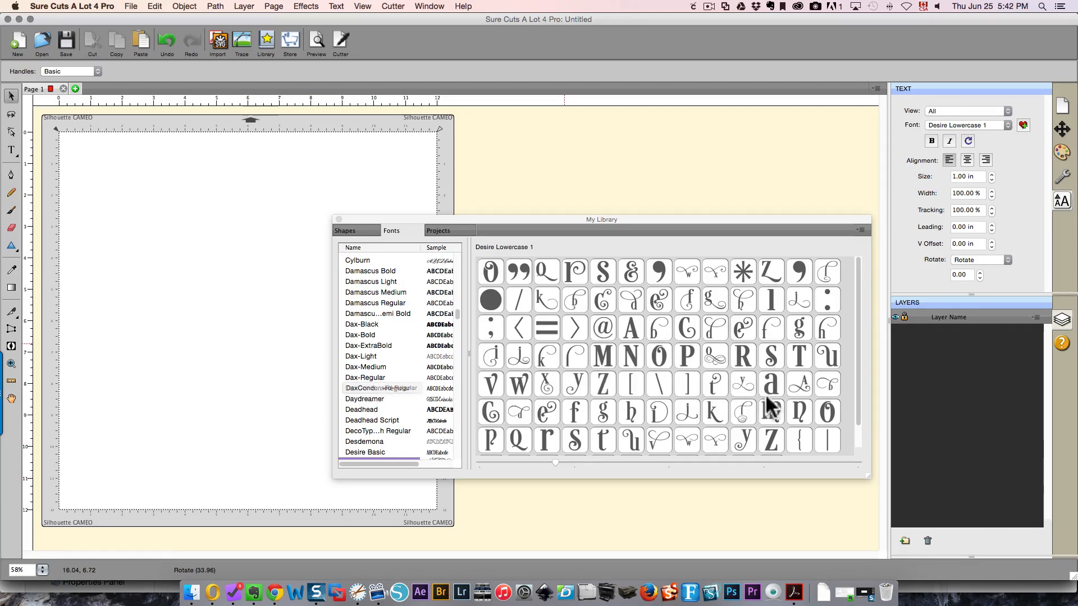
pyautogui.moveTo(709, 413)
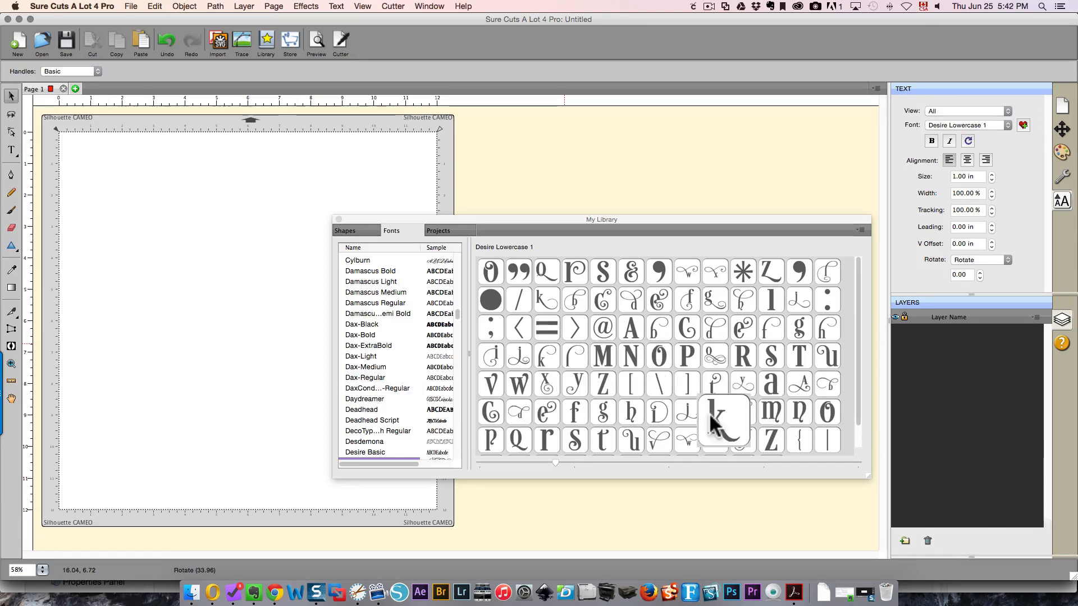
pyautogui.moveTo(696, 354)
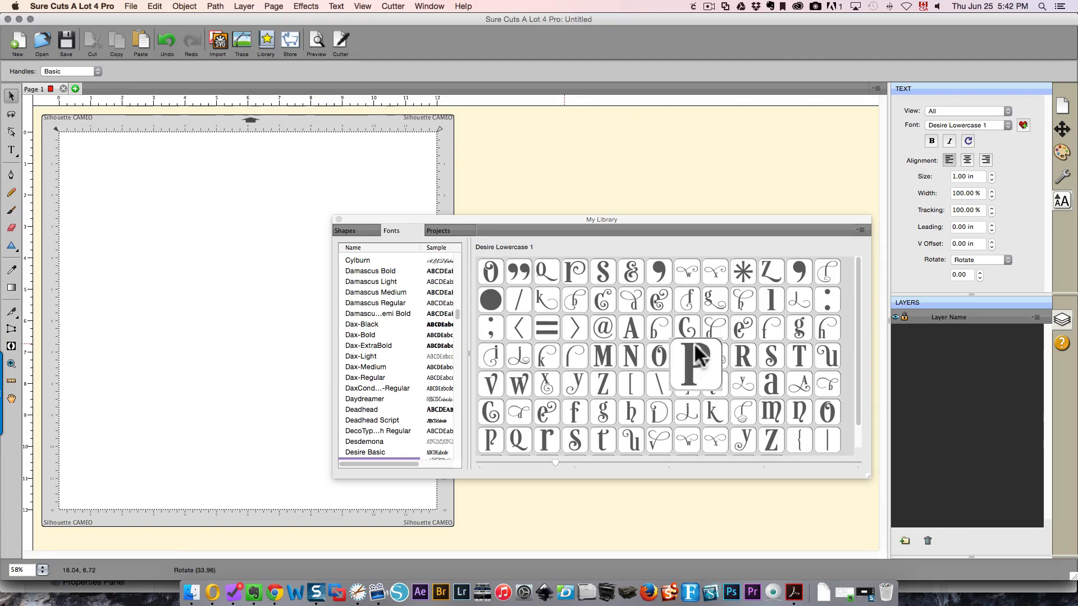
pyautogui.scroll(-2, 556, 374)
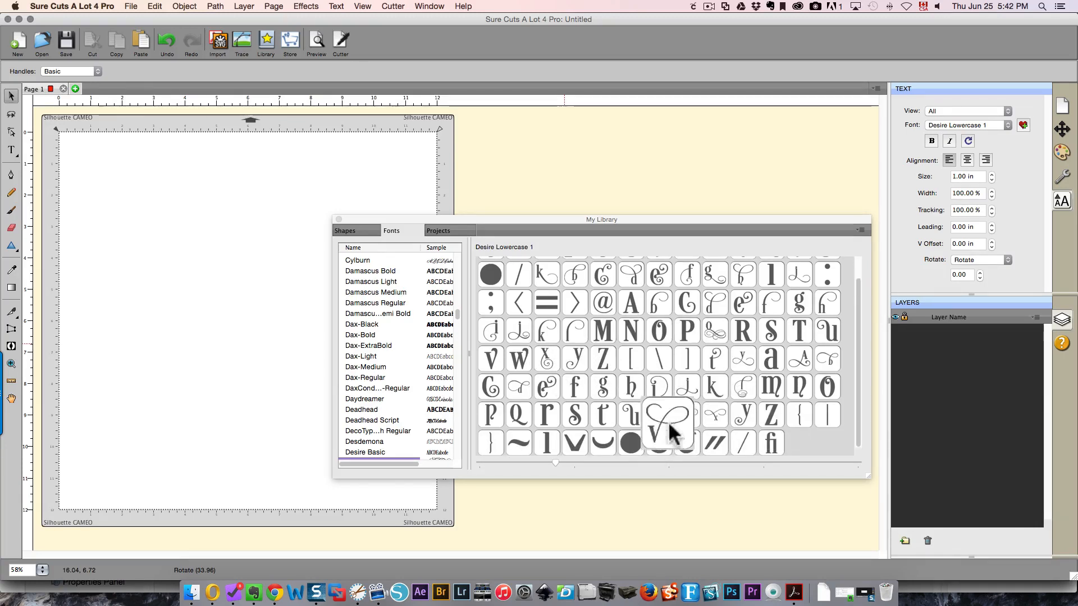
pyautogui.doubleClick(685, 413)
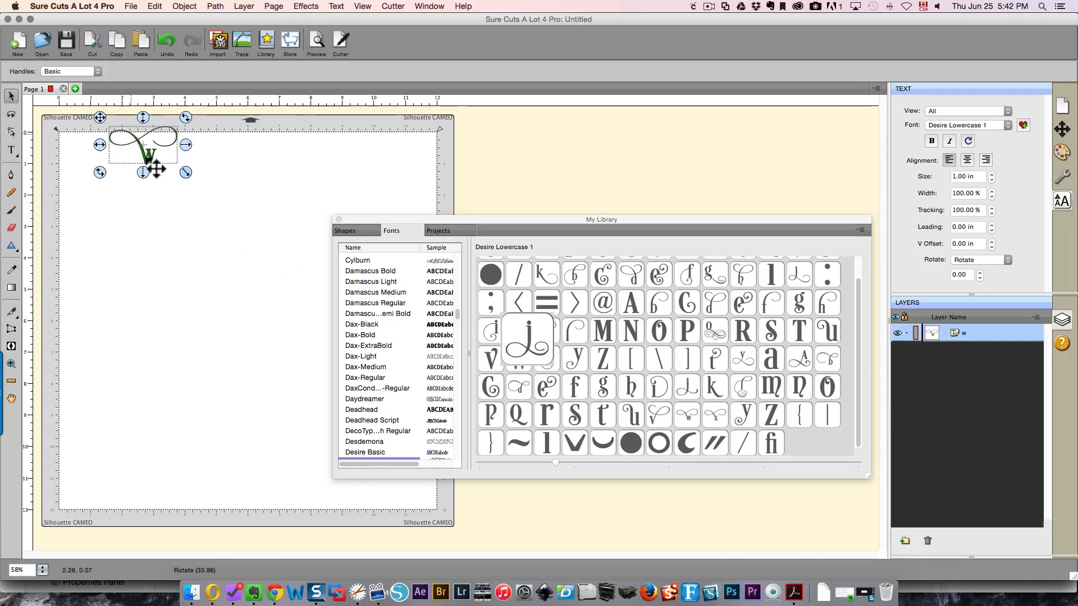
pyautogui.moveTo(145, 163); pyautogui.dragTo(262, 291)
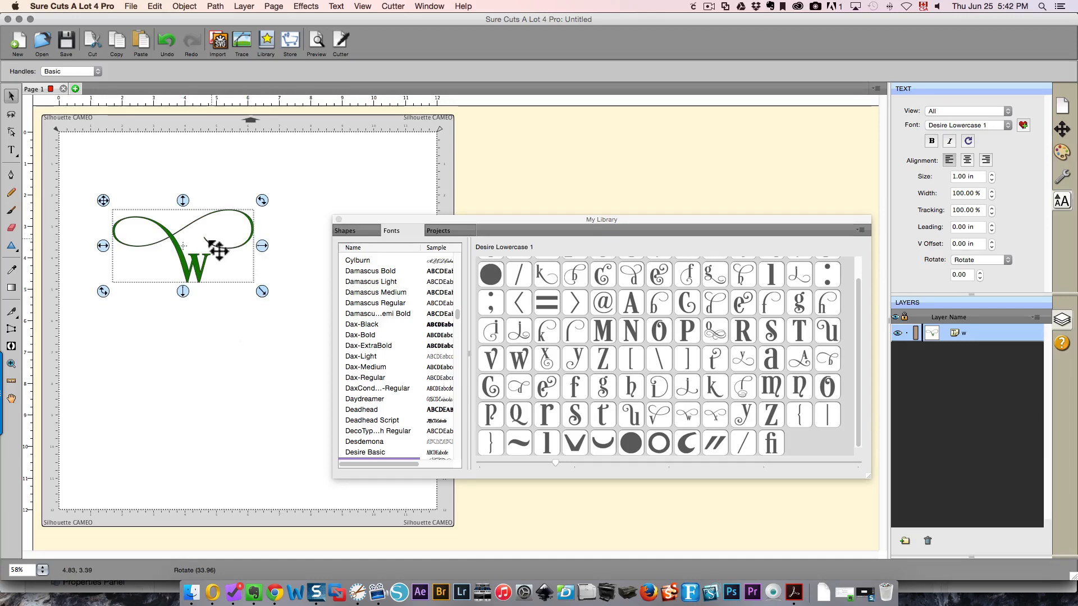
pyautogui.press('Delete')
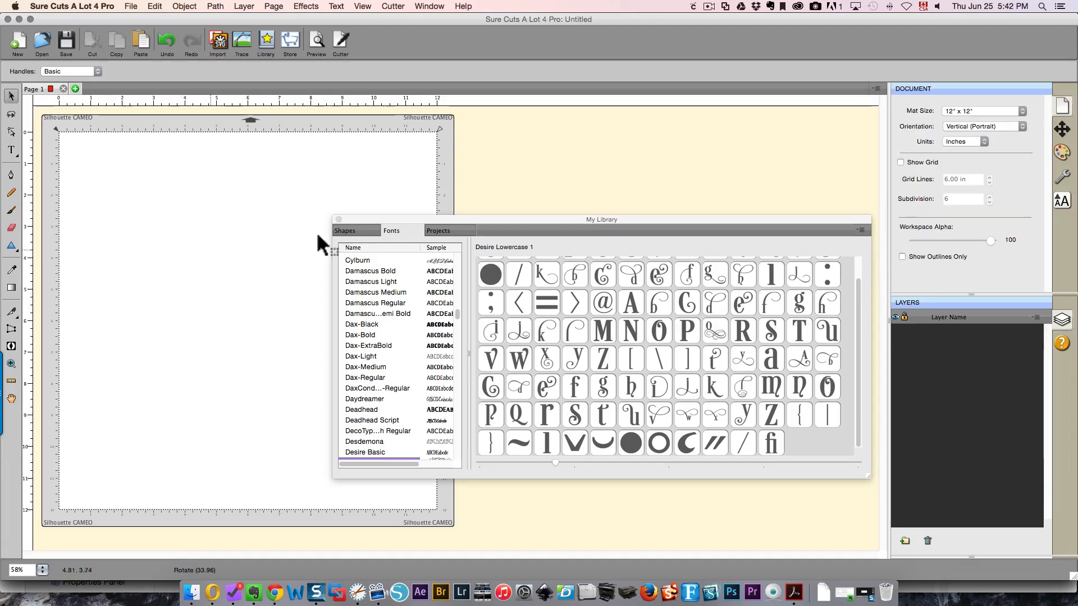
# - Show the My Projects folder in the library and try large thumbnails before setting them to the smallest size
pyautogui.click(438, 231)
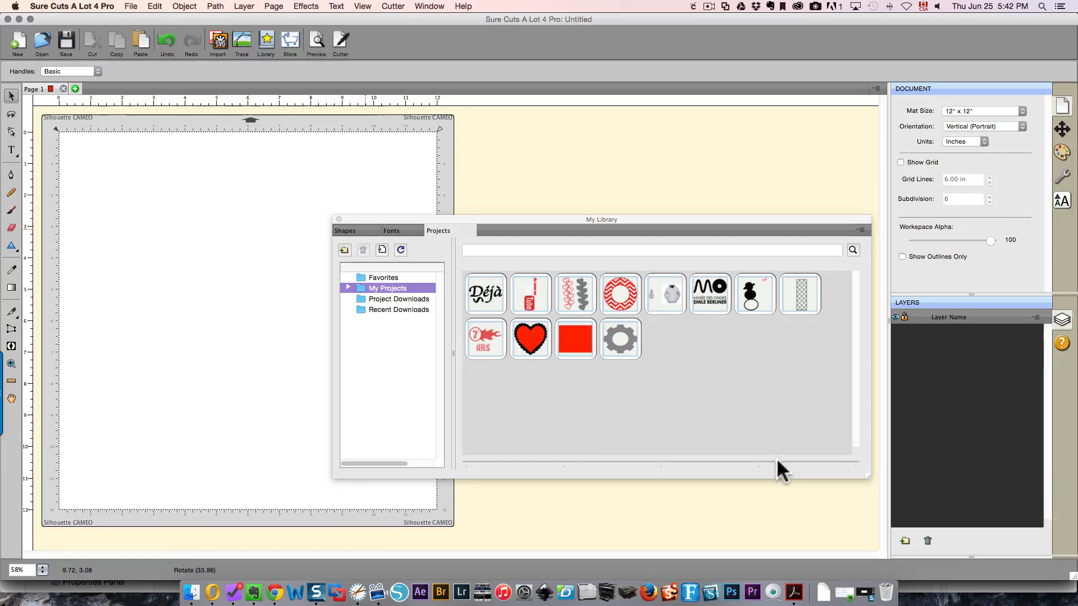
pyautogui.click(821, 461)
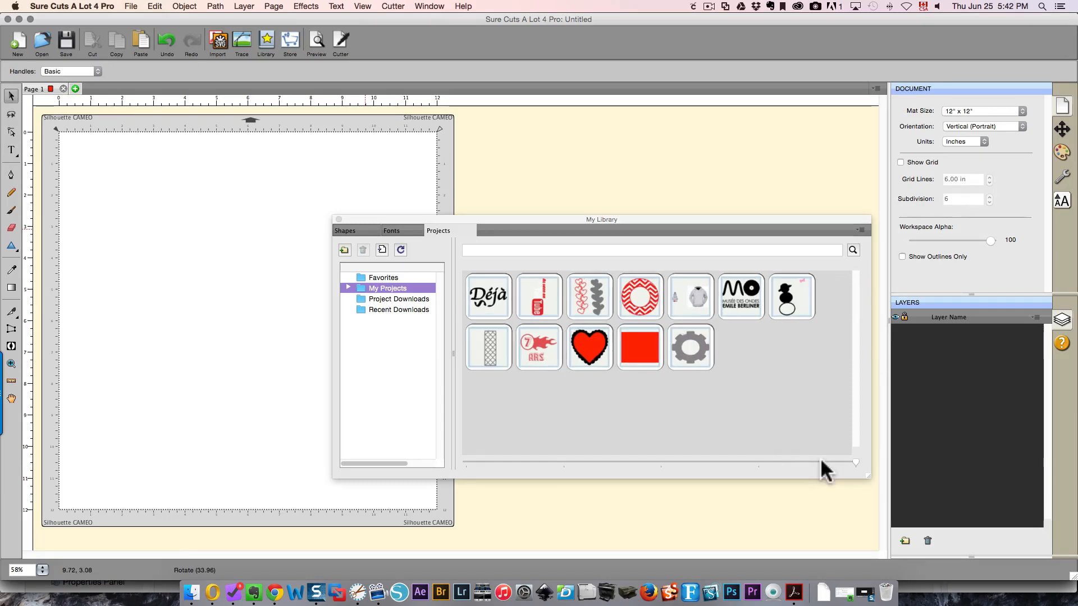
pyautogui.click(472, 461)
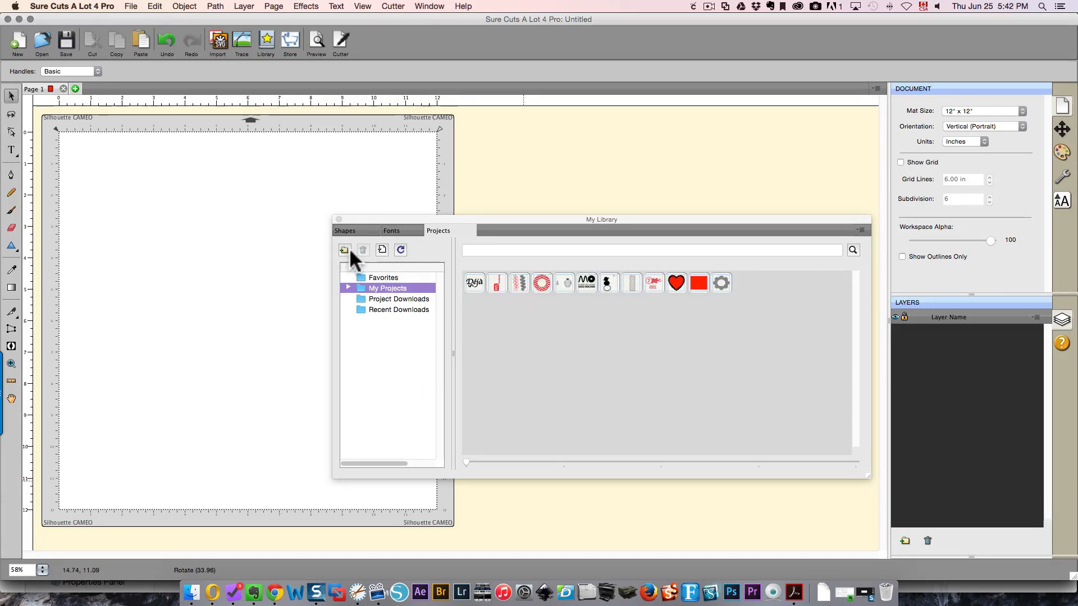
# - Return to the library's fonts and shrink the Desire Lowercase 1 glyph thumbnails to the smallest size
pyautogui.click(397, 230)
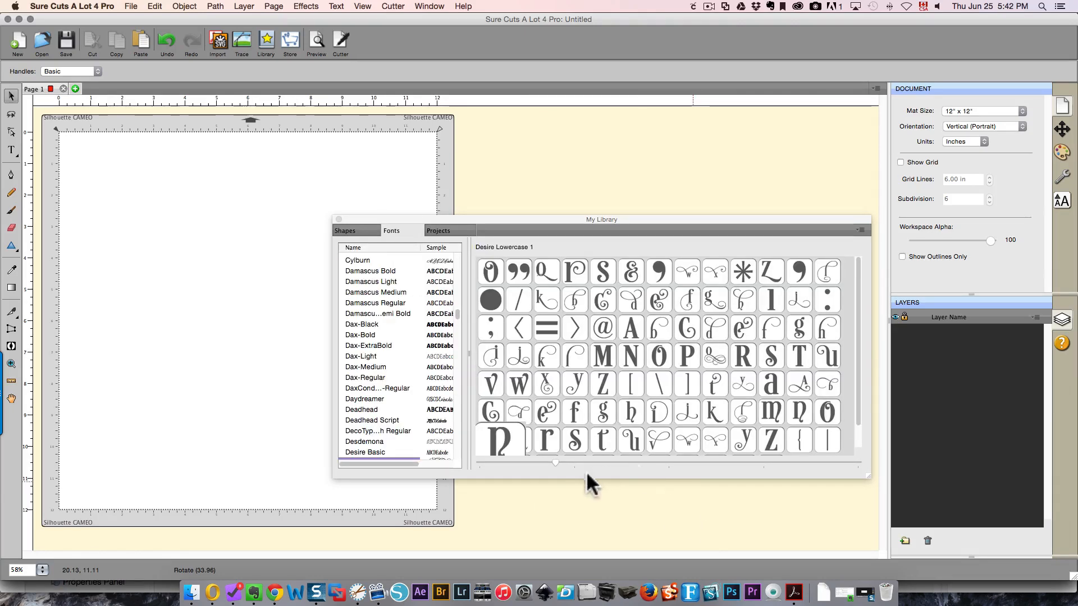
pyautogui.click(495, 461)
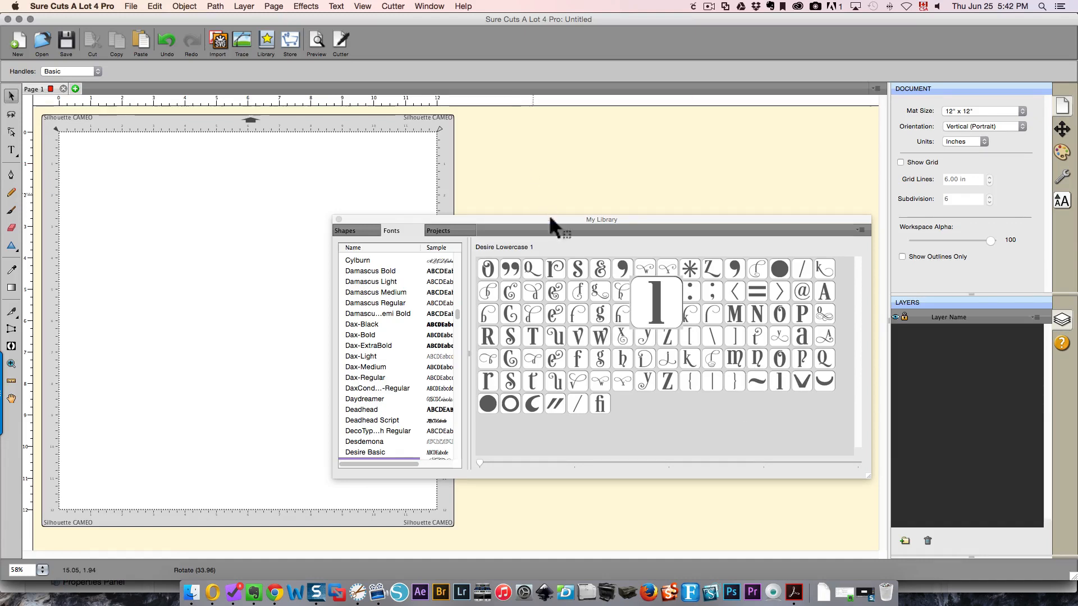
# - Move the My Library window up, make it taller, and show the glyphs of the Desire Lowercase 3 font
pyautogui.moveTo(548, 216); pyautogui.dragTo(534, 137)
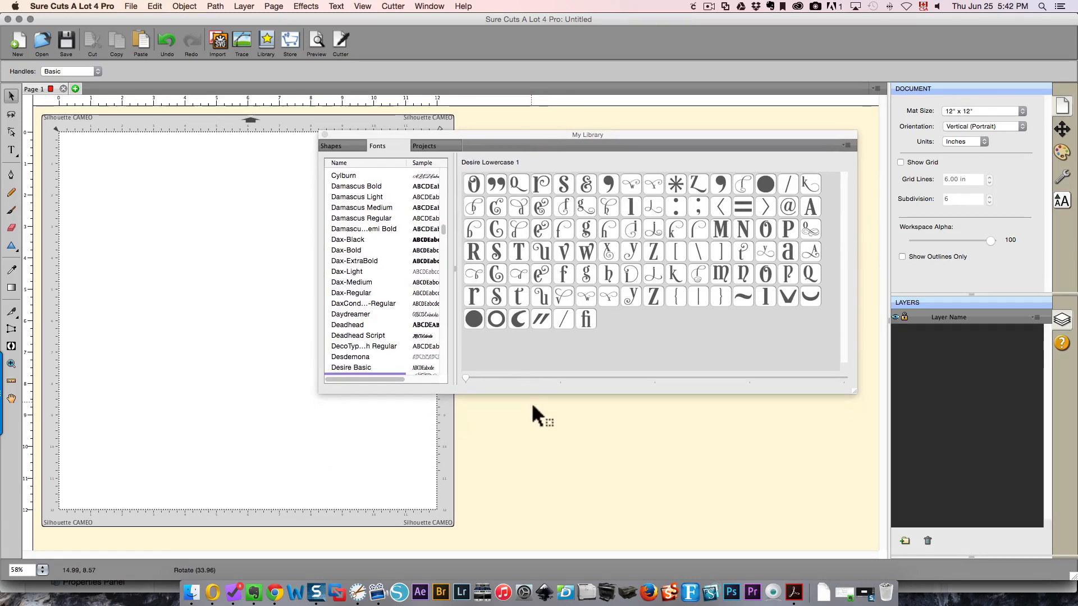
pyautogui.moveTo(535, 396); pyautogui.dragTo(541, 524)
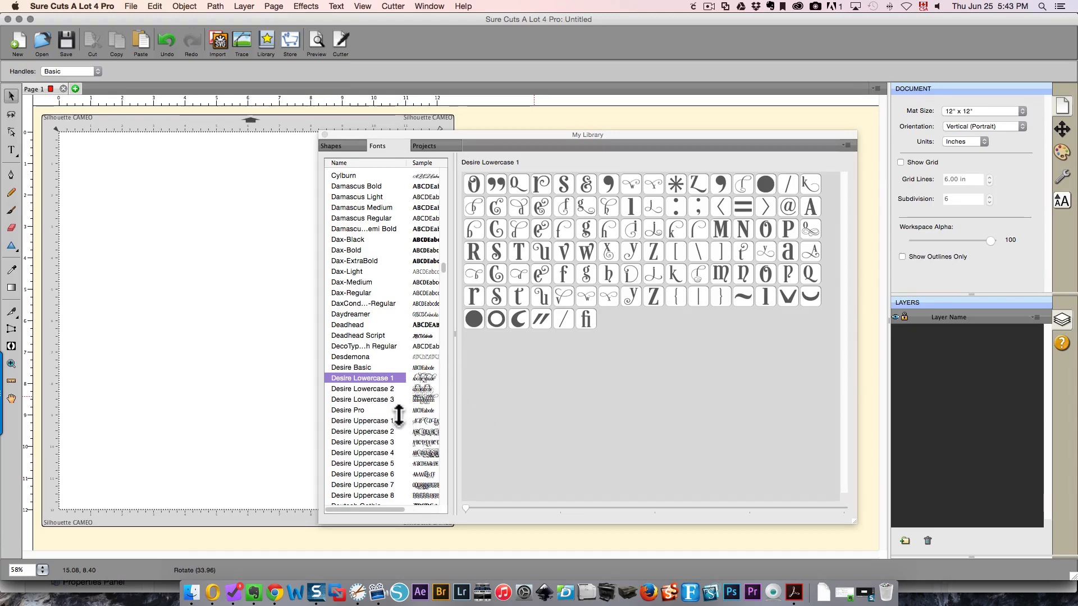
pyautogui.click(390, 399)
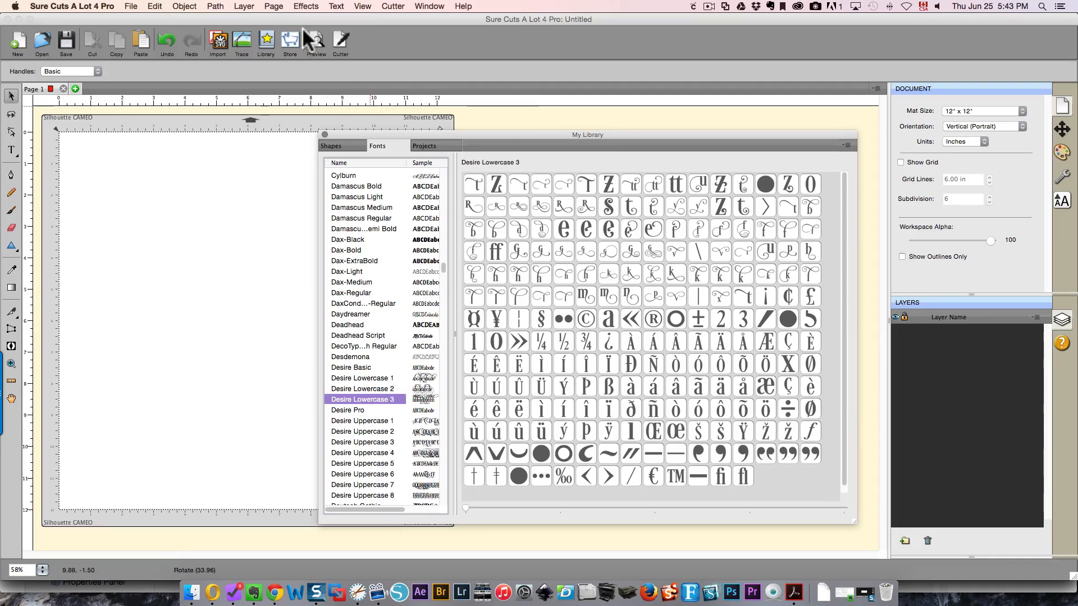
# - Close the My Library window and reopen it
pyautogui.click(324, 135)
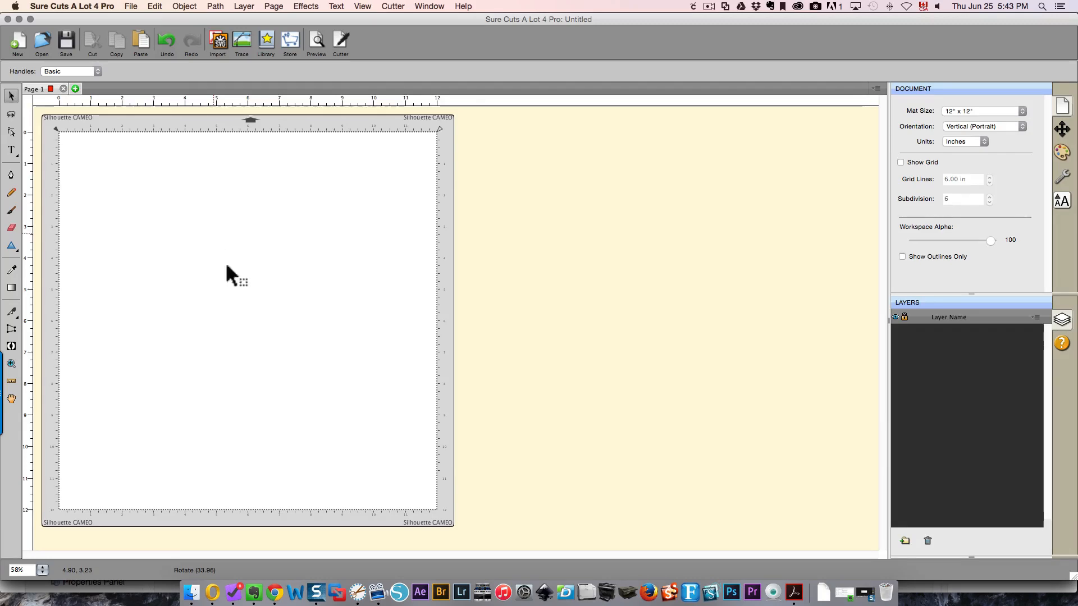
pyautogui.click(425, 4)
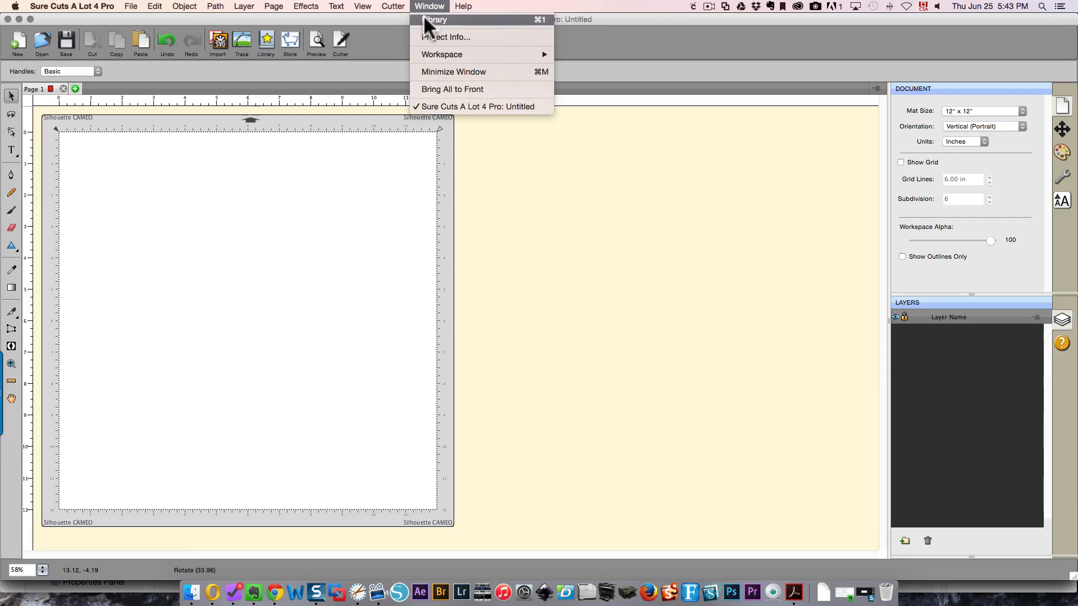
pyautogui.click(427, 21)
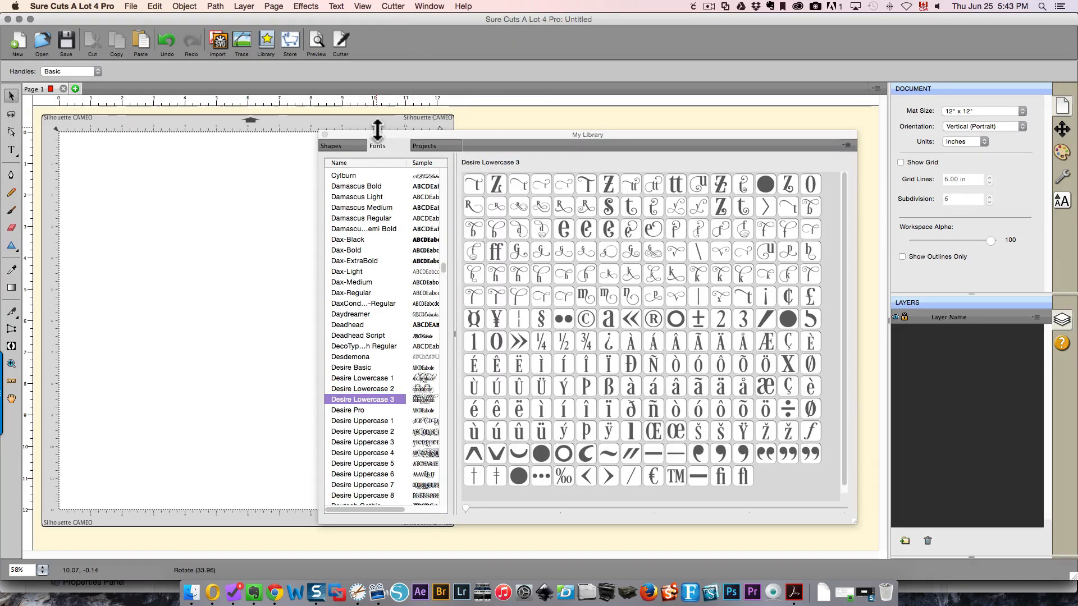
# - Close the library and view the Position & Size properties, ending on the Fill & Stroke properties
pyautogui.click(325, 135)
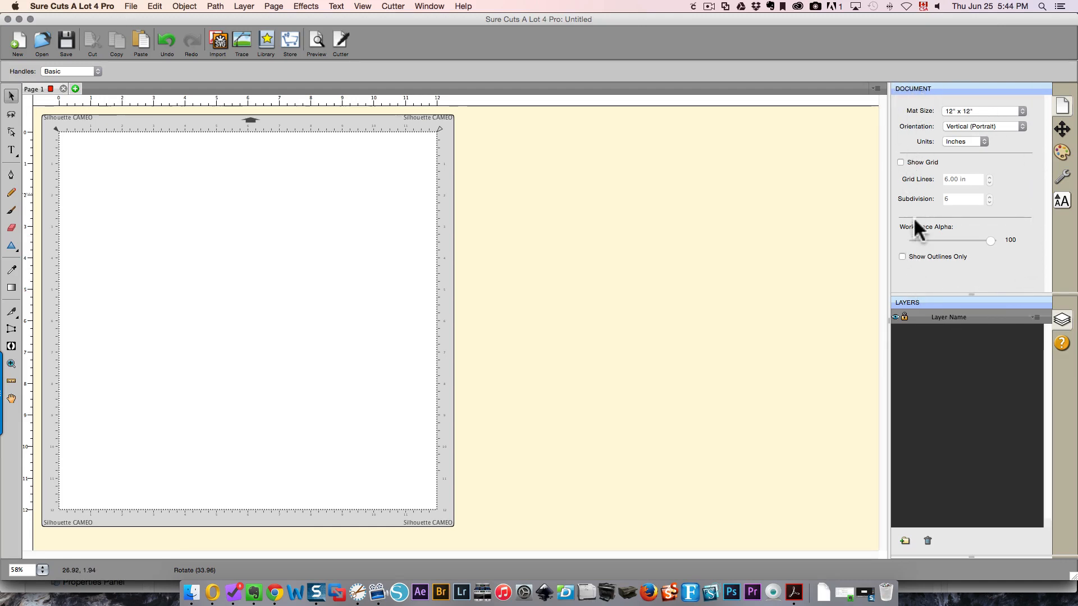
pyautogui.click(1063, 131)
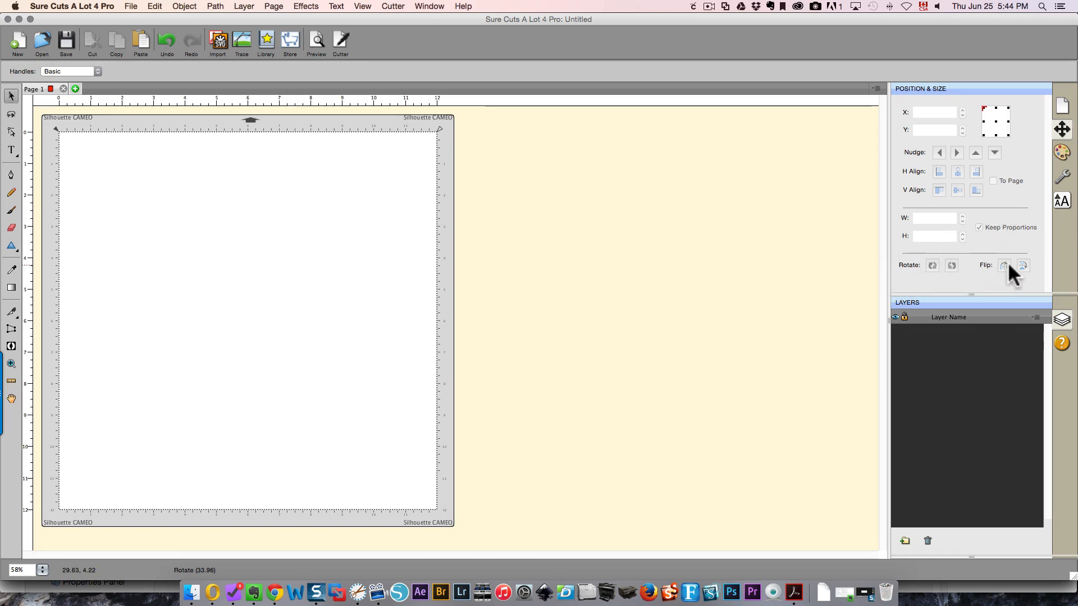
pyautogui.click(1062, 153)
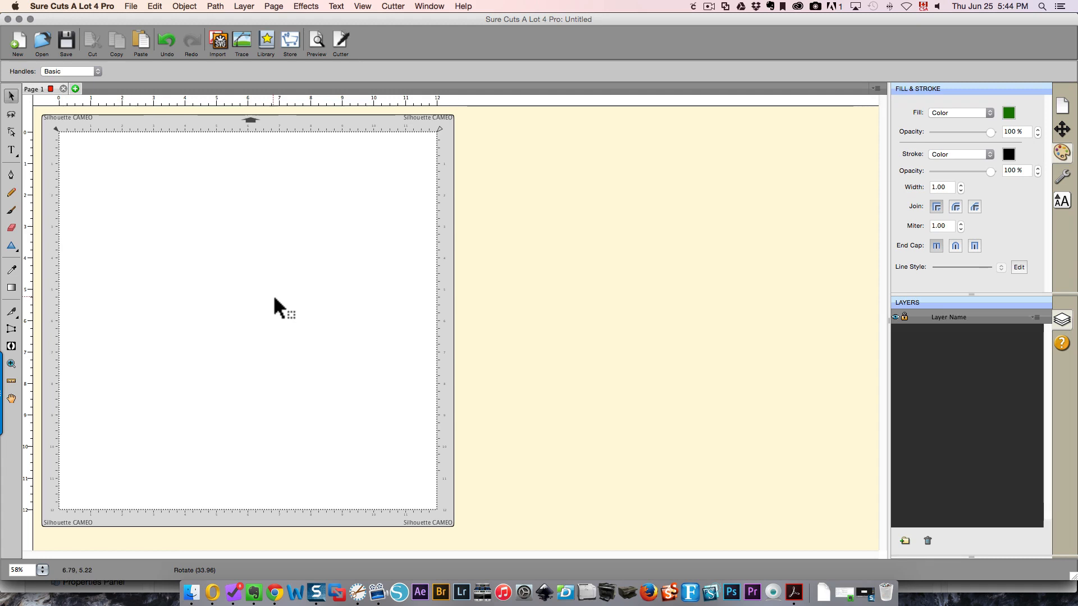
# - Draw a triangle about 4.2 inches wide near the upper middle of the mat and a circle about 3.6 inches wide below it
pyautogui.click(11, 246)
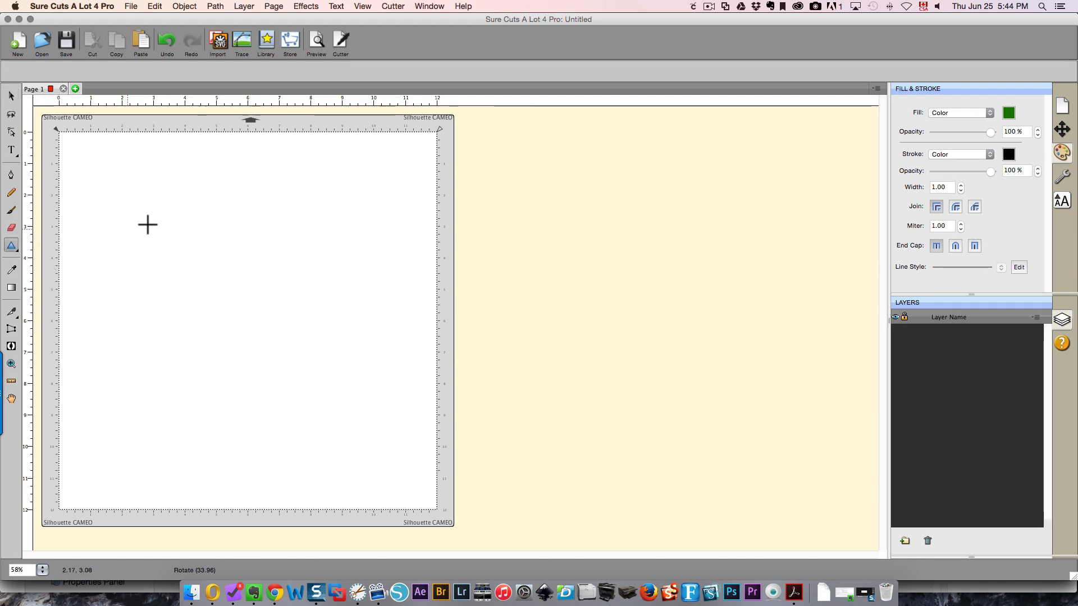
pyautogui.moveTo(179, 195); pyautogui.dragTo(313, 308)
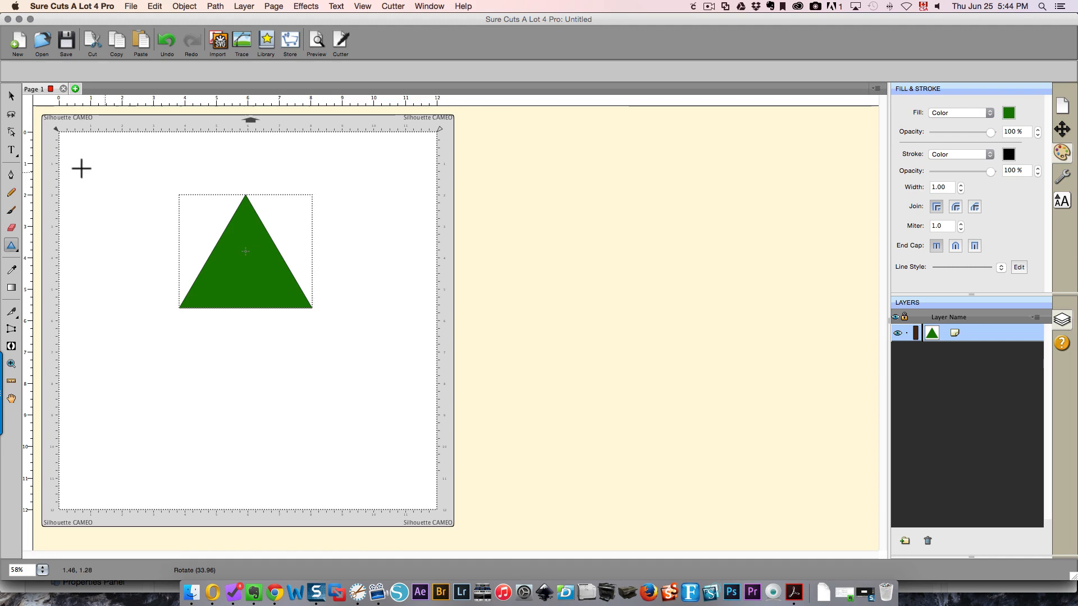
pyautogui.click(10, 245)
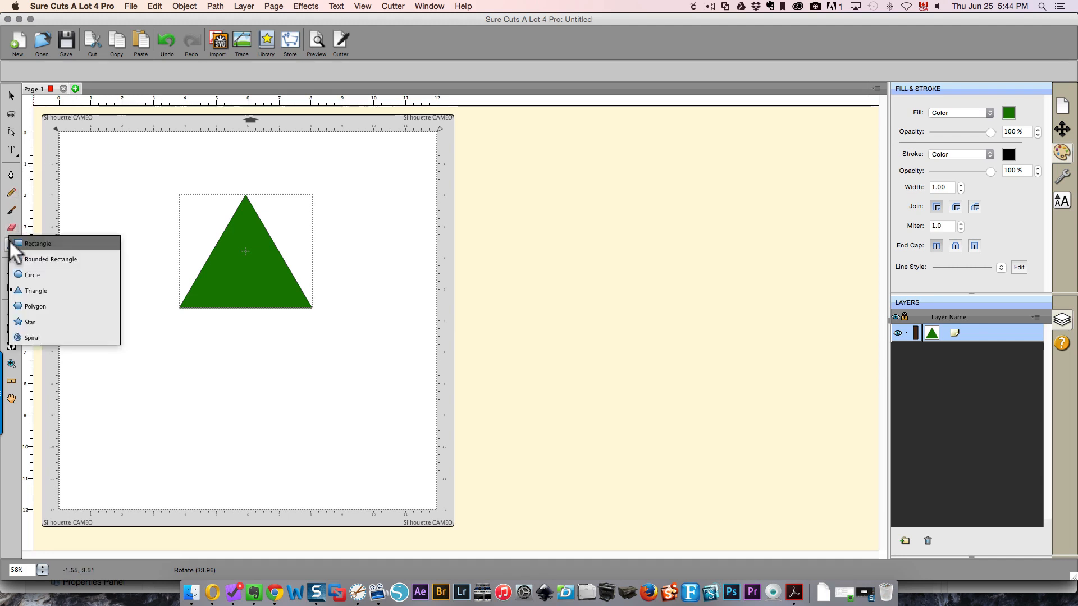
pyautogui.click(30, 269)
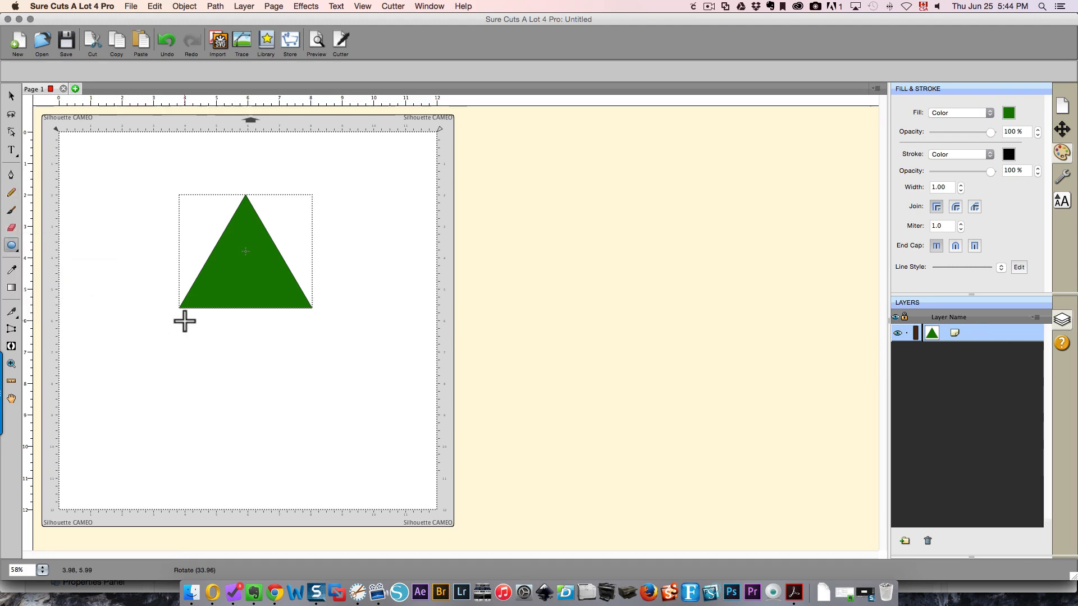
pyautogui.click(185, 321)
pyautogui.moveTo(186, 334); pyautogui.dragTo(298, 441)
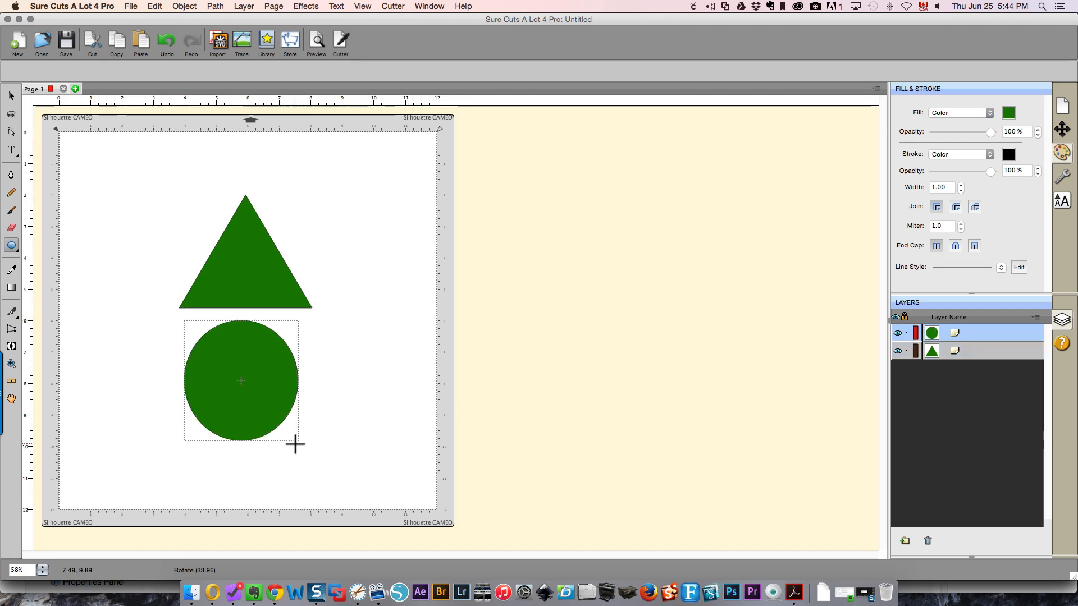
# - Move the triangle toward the mat's upper-left corner and change its fill color to Maraschino red
pyautogui.click(11, 97)
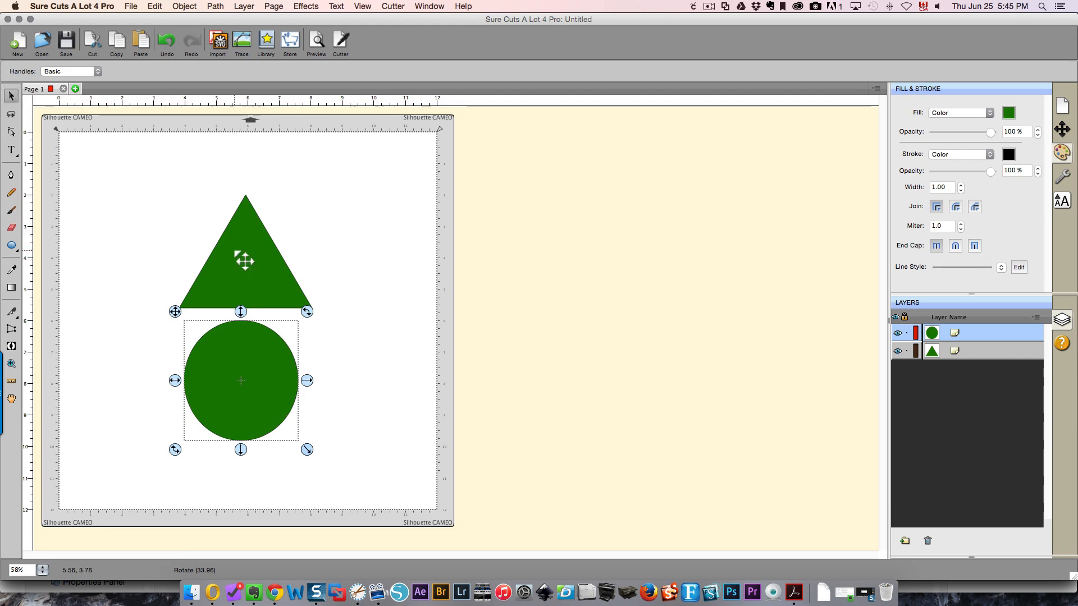
pyautogui.moveTo(245, 261); pyautogui.dragTo(172, 245)
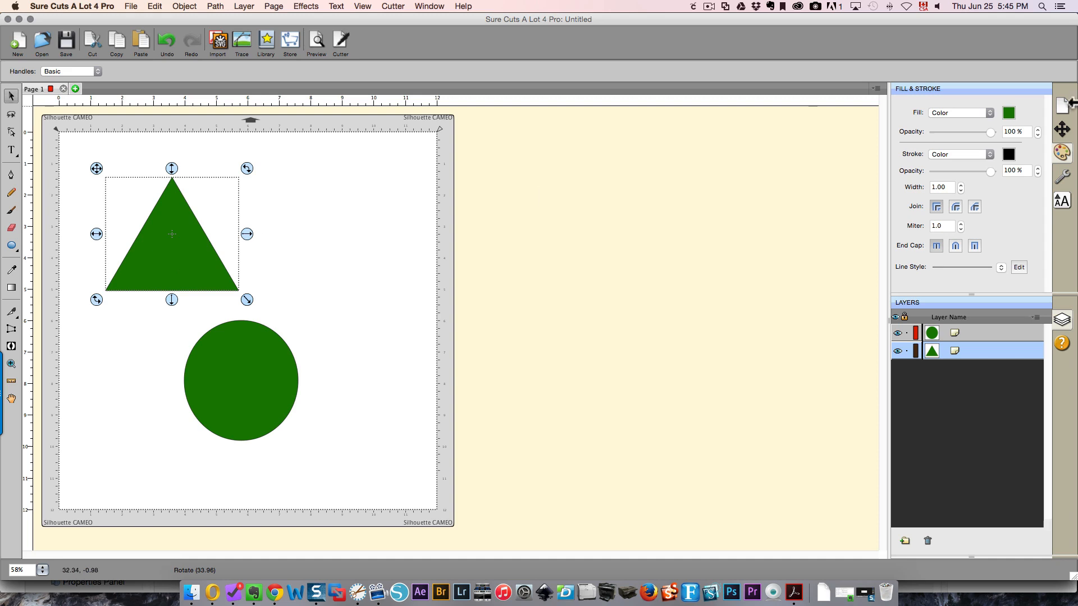
pyautogui.click(1007, 109)
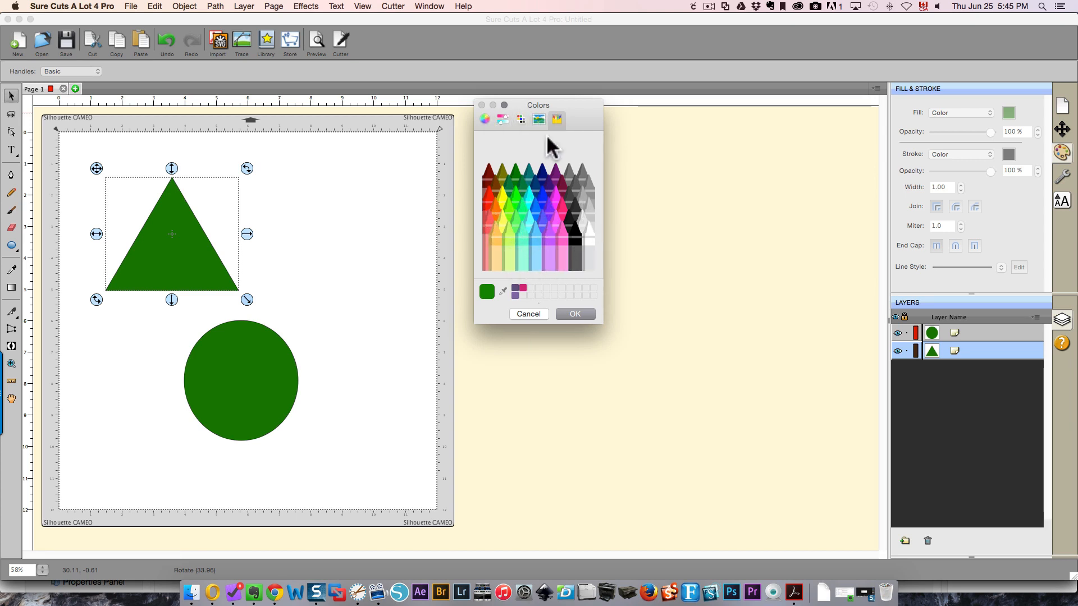
pyautogui.click(488, 195)
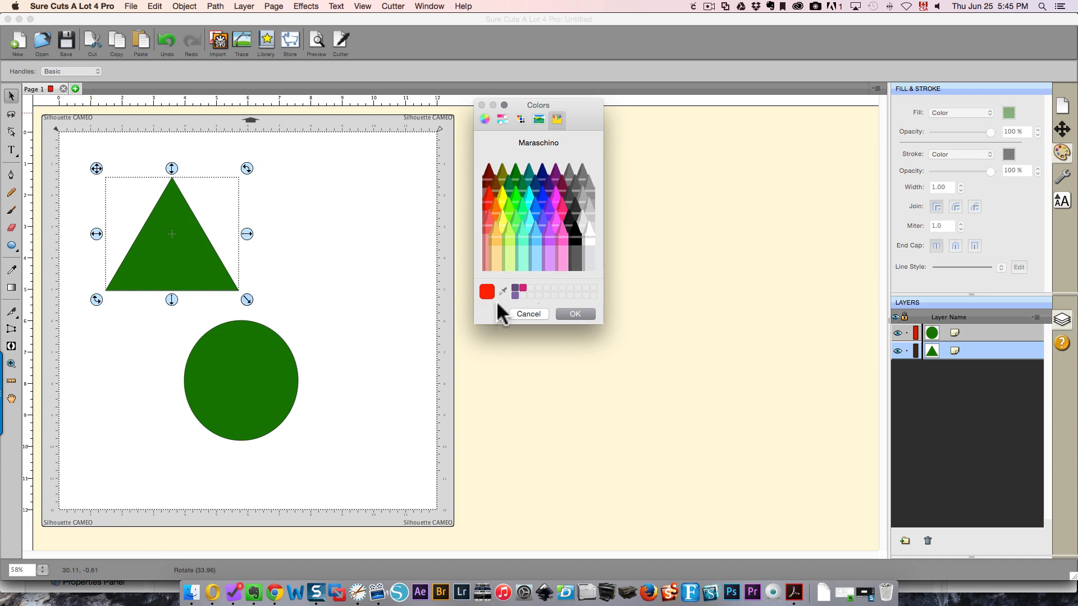
pyautogui.moveTo(486, 290); pyautogui.dragTo(490, 310)
pyautogui.click(573, 313)
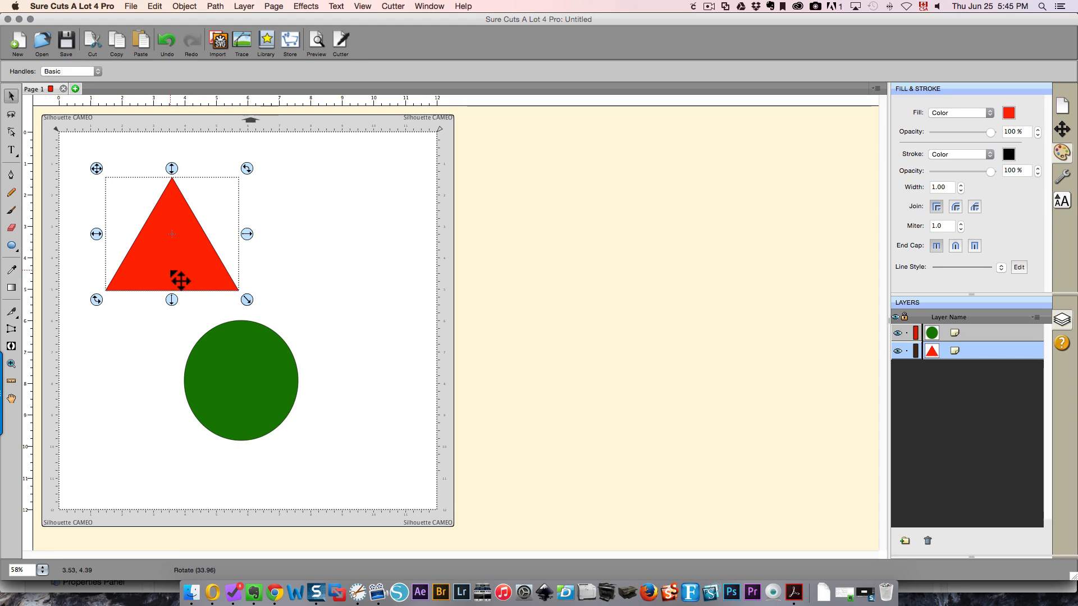
# - Switch to Finder, preview images in the Temp folder, and place 2015-06-21_11-21-51.png on the mat
pyautogui.click(171, 599)
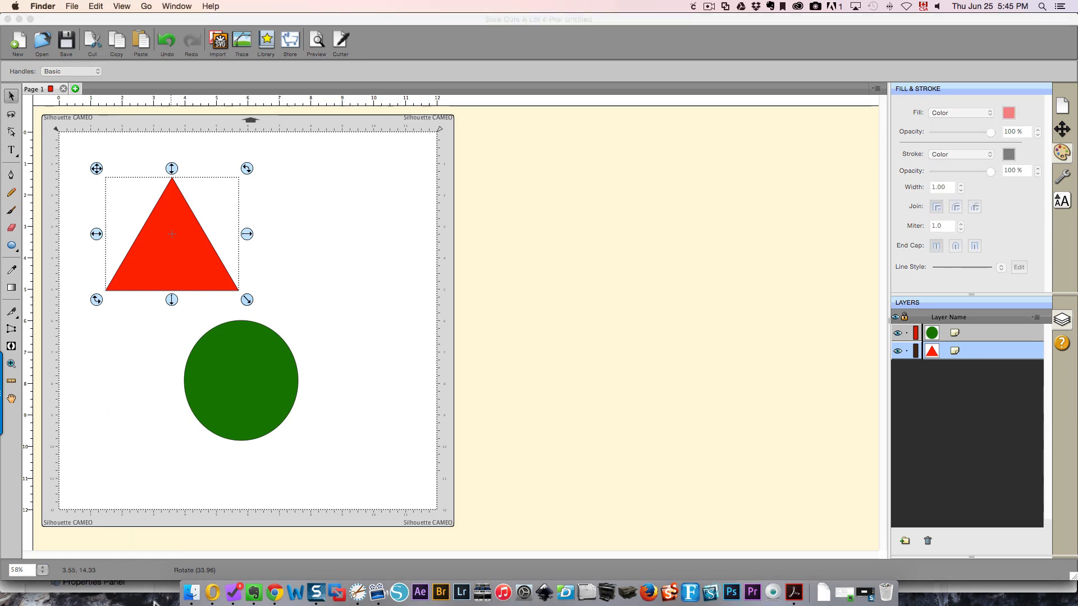
pyautogui.click(190, 594)
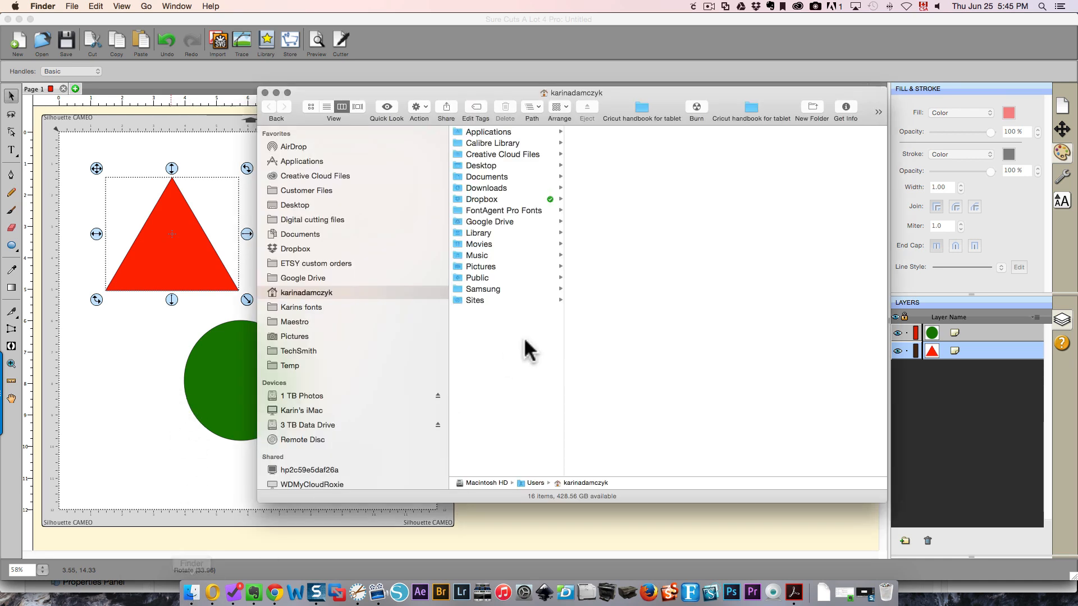
pyautogui.click(302, 347)
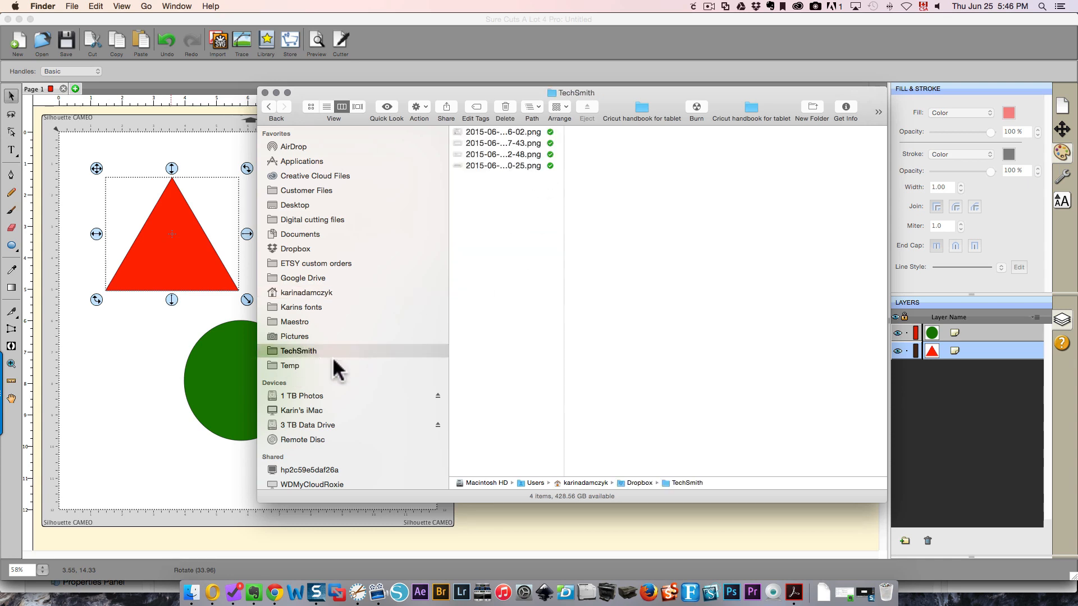
pyautogui.click(296, 365)
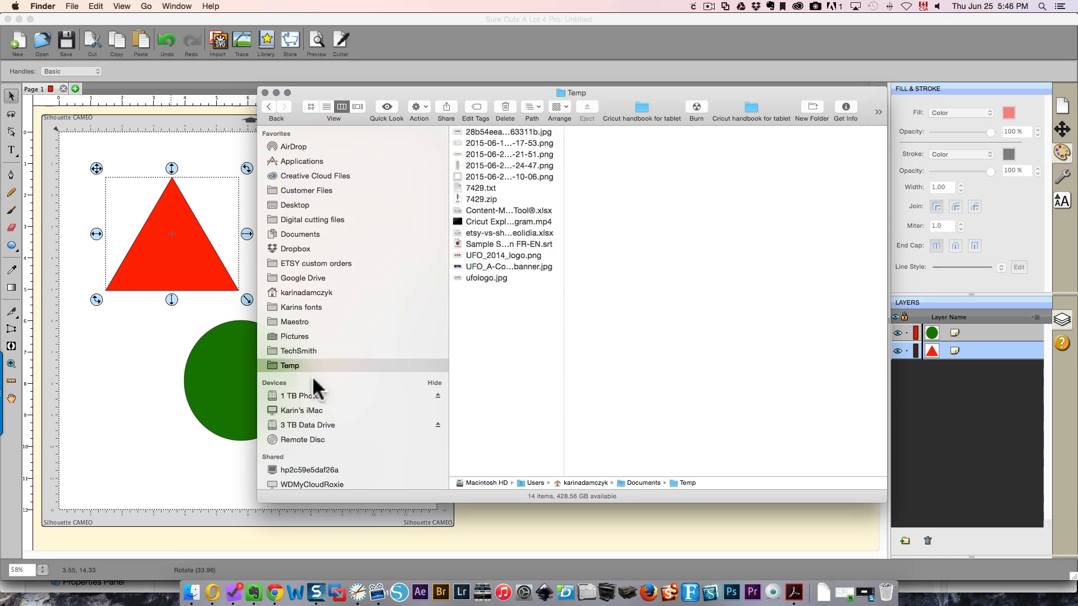
pyautogui.click(512, 177)
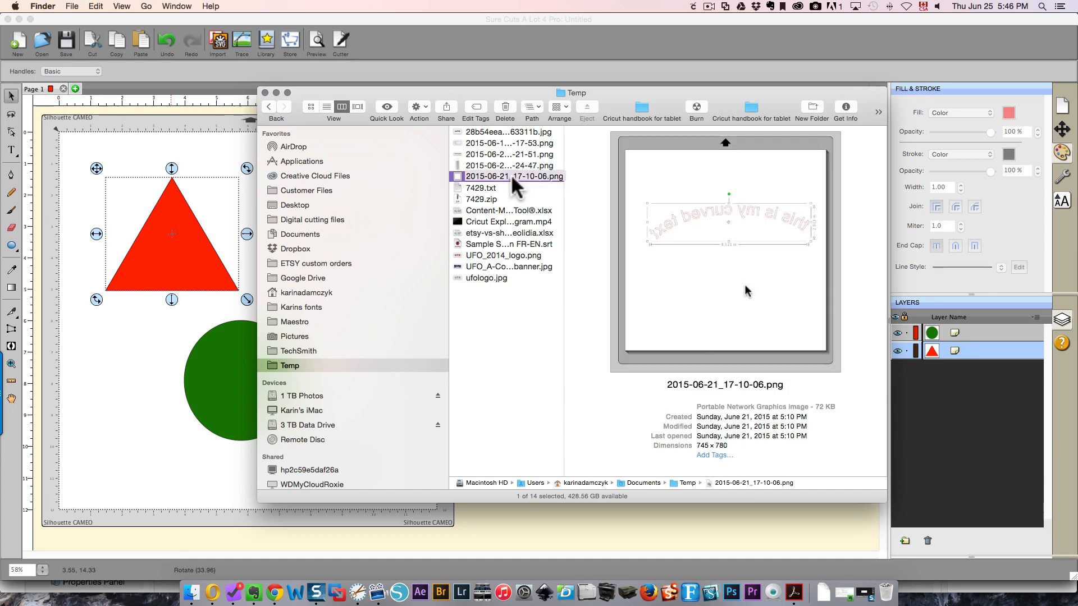
pyautogui.click(513, 166)
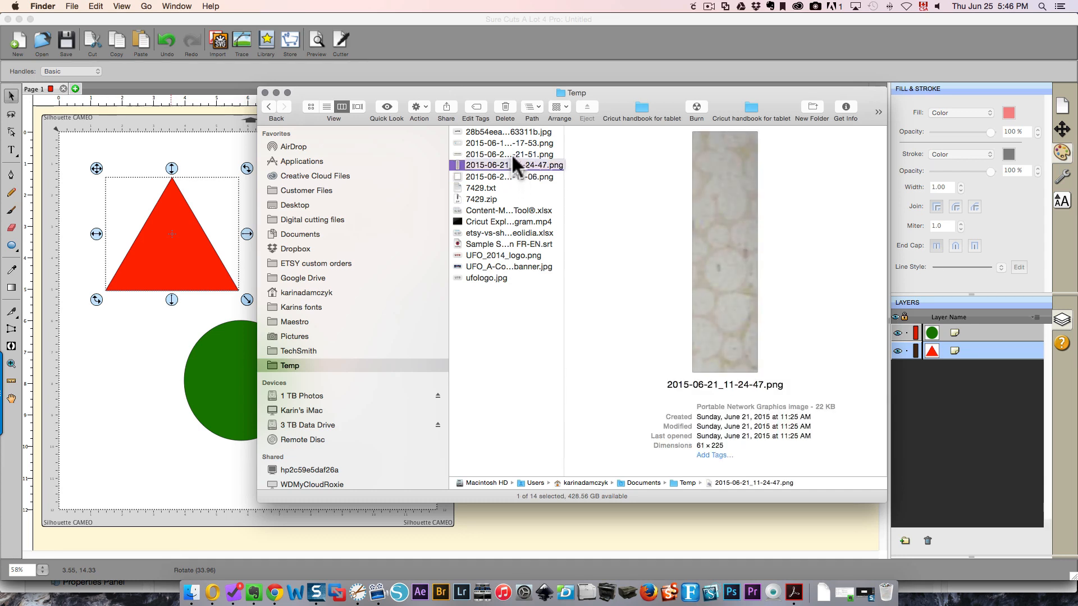
pyautogui.click(512, 155)
pyautogui.moveTo(523, 155); pyautogui.dragTo(109, 460)
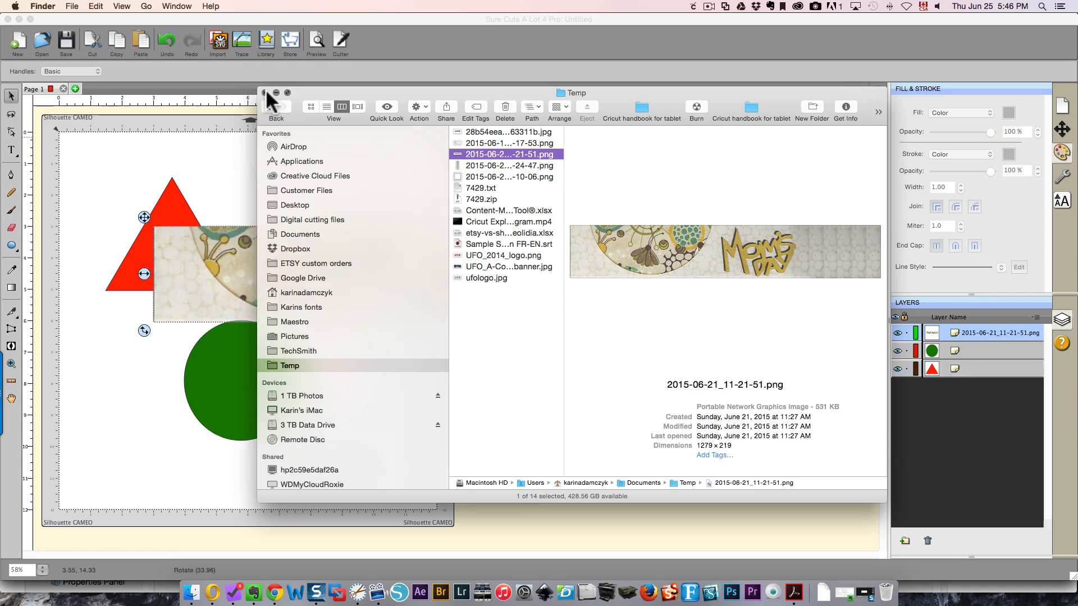
# - Close the Finder window and move the placed Mom's Day image up and right, clear of the triangle and circle
pyautogui.click(265, 93)
pyautogui.click(375, 261)
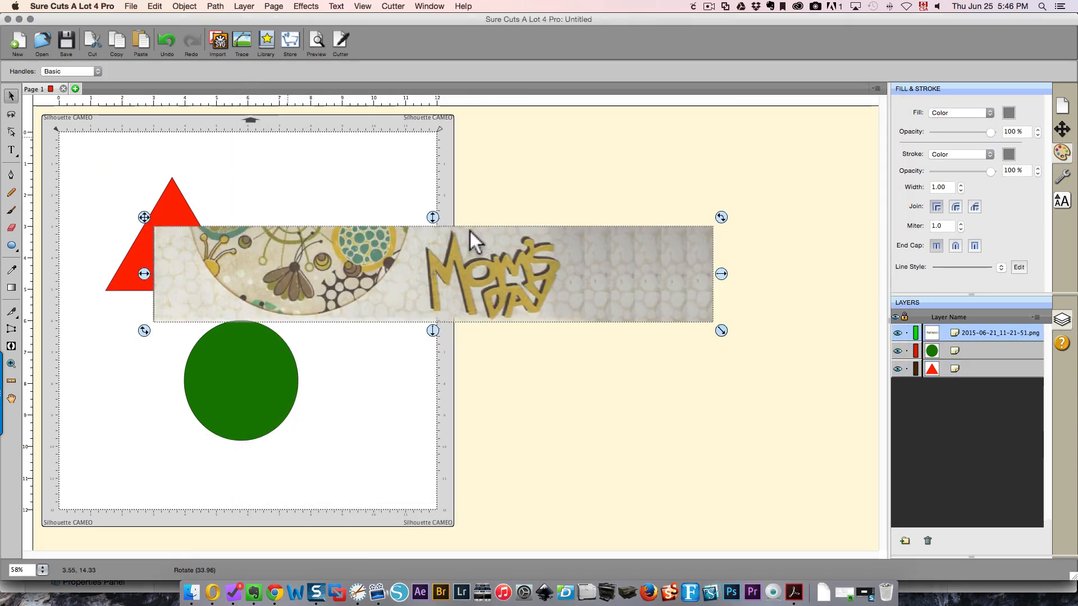
pyautogui.moveTo(524, 262); pyautogui.dragTo(603, 179)
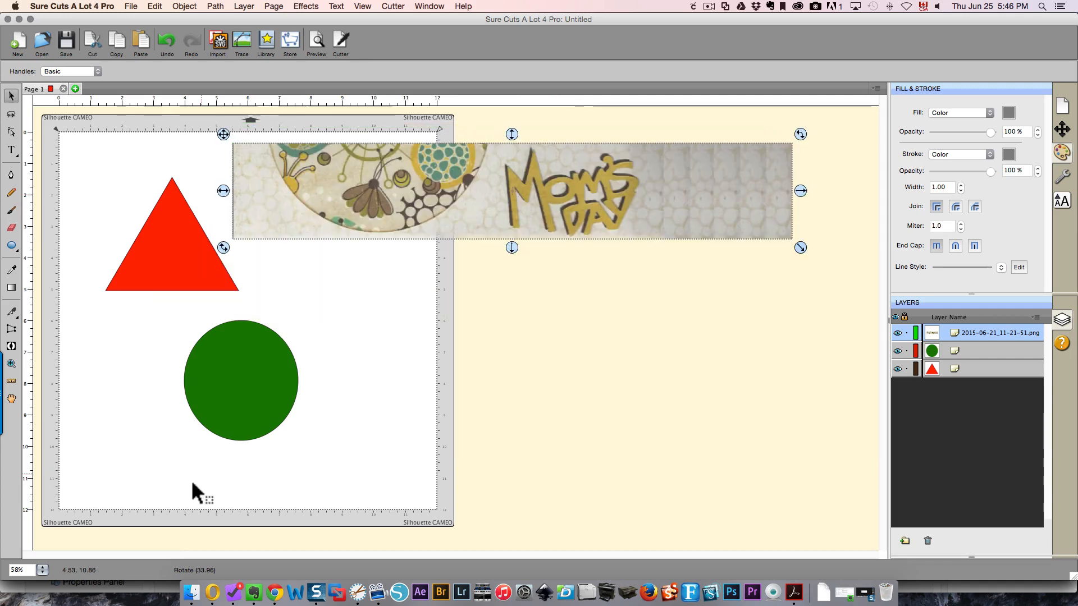
# - Fill the circle with the gold sampled from the Mom's Day lettering in the placed image
pyautogui.click(248, 408)
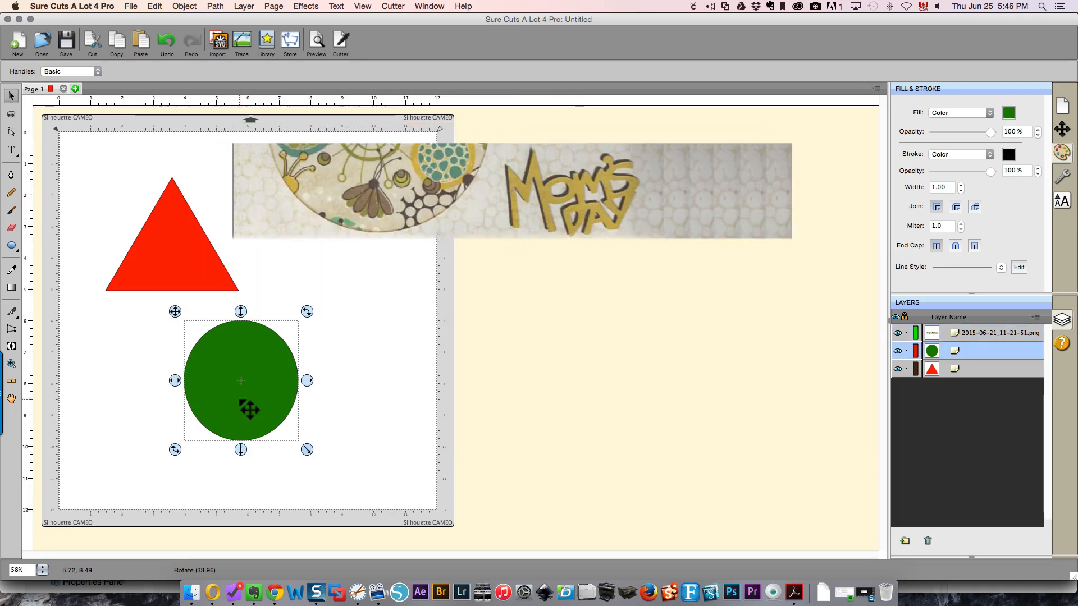
pyautogui.click(1008, 112)
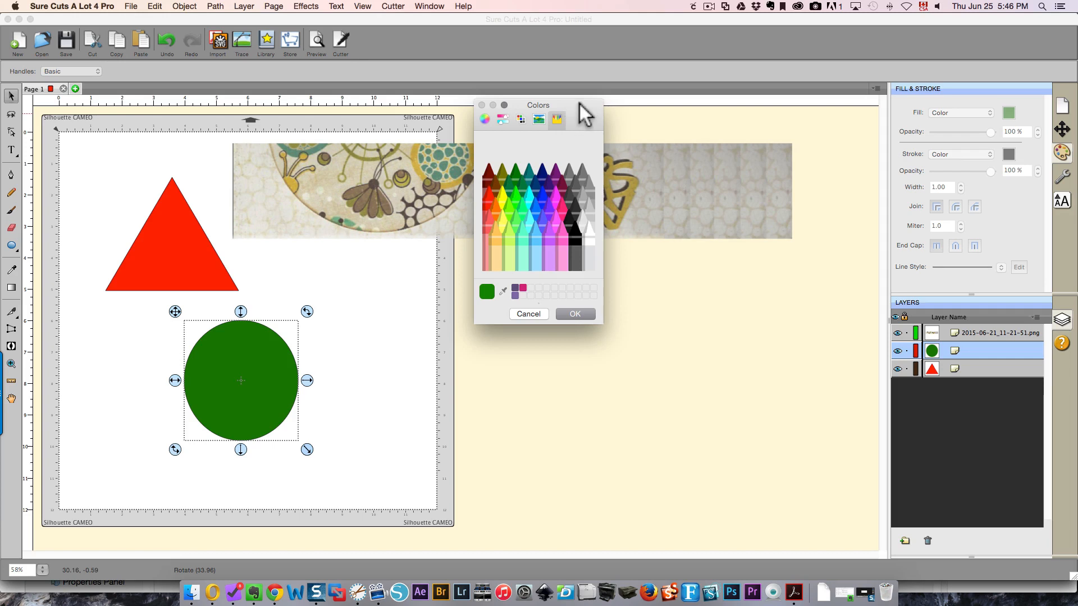
pyautogui.moveTo(579, 104); pyautogui.dragTo(694, 270)
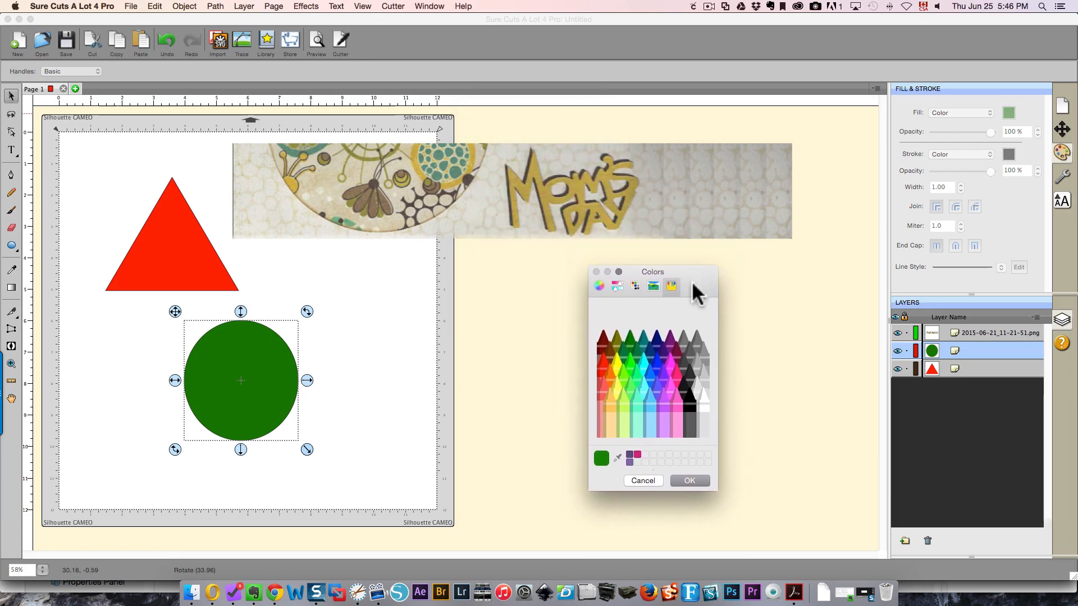
pyautogui.click(616, 457)
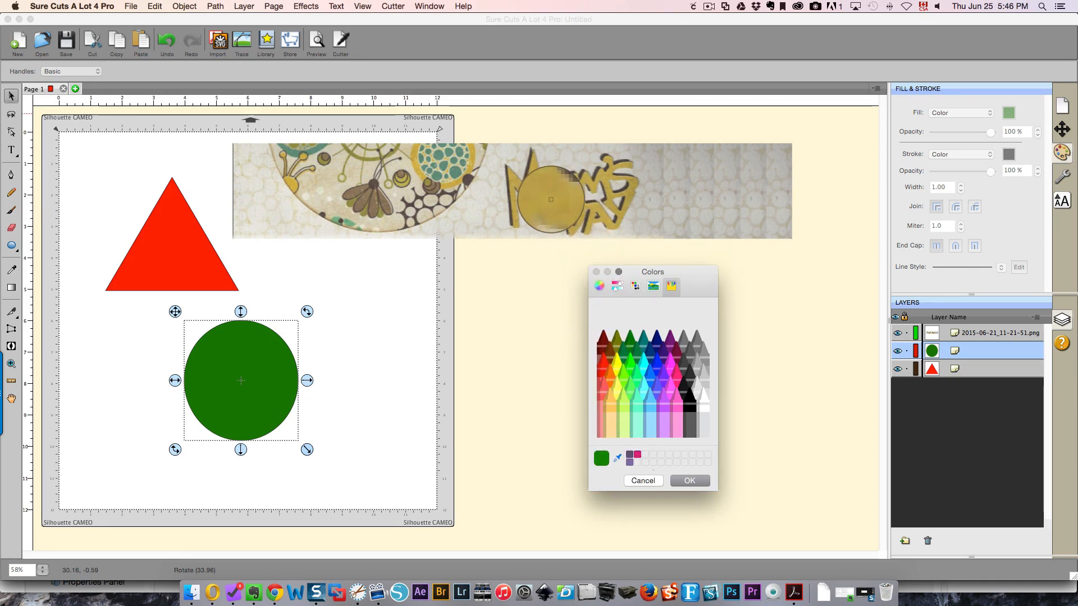
pyautogui.click(550, 199)
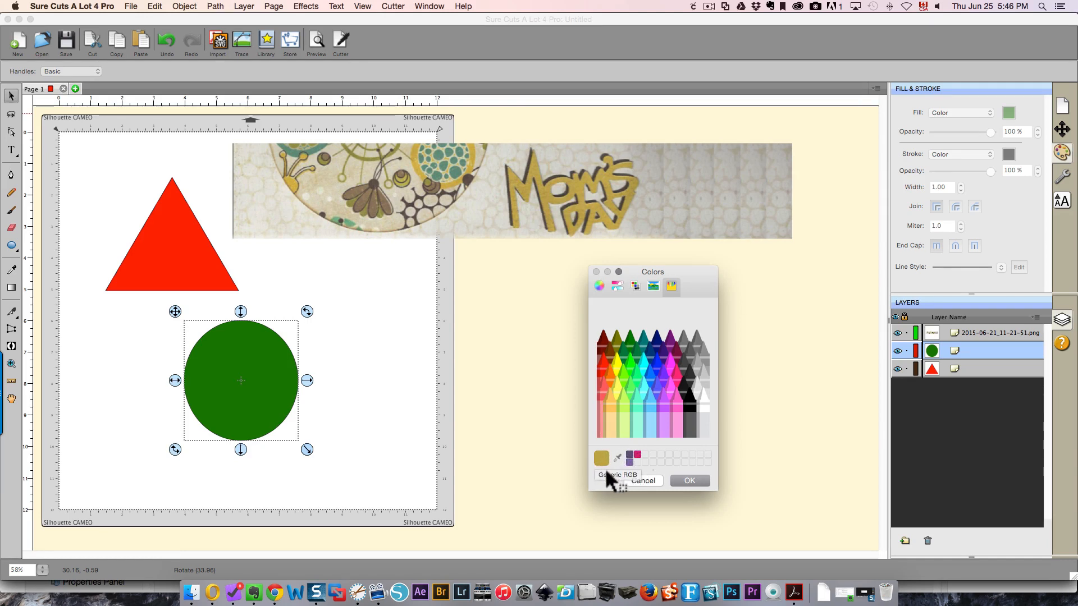
pyautogui.click(683, 482)
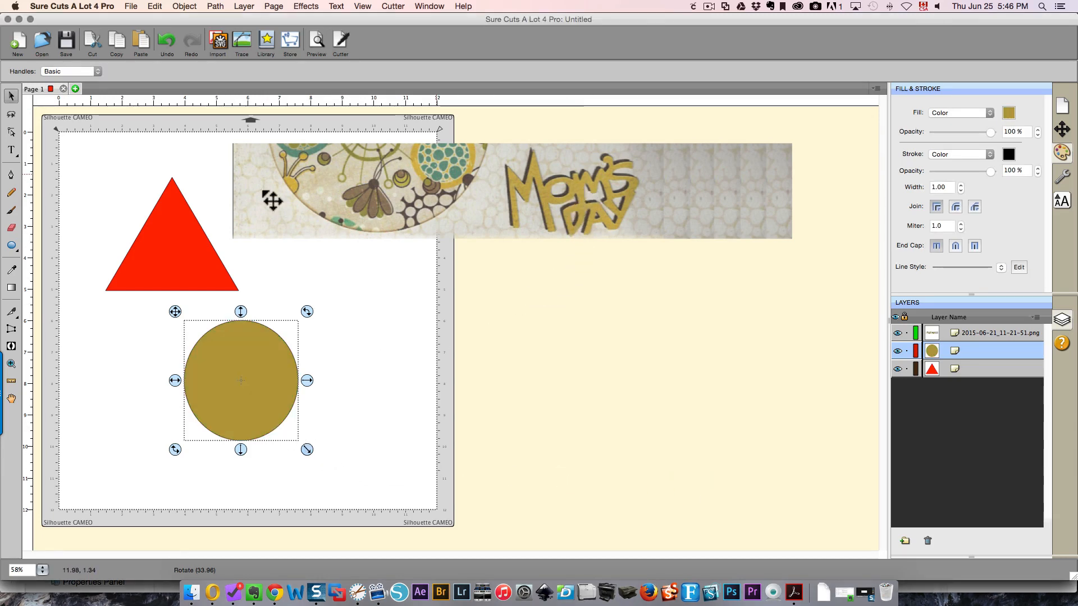
# - Fill the triangle with the teal green sampled from the round floral motif in the Mom's Day image
pyautogui.click(144, 271)
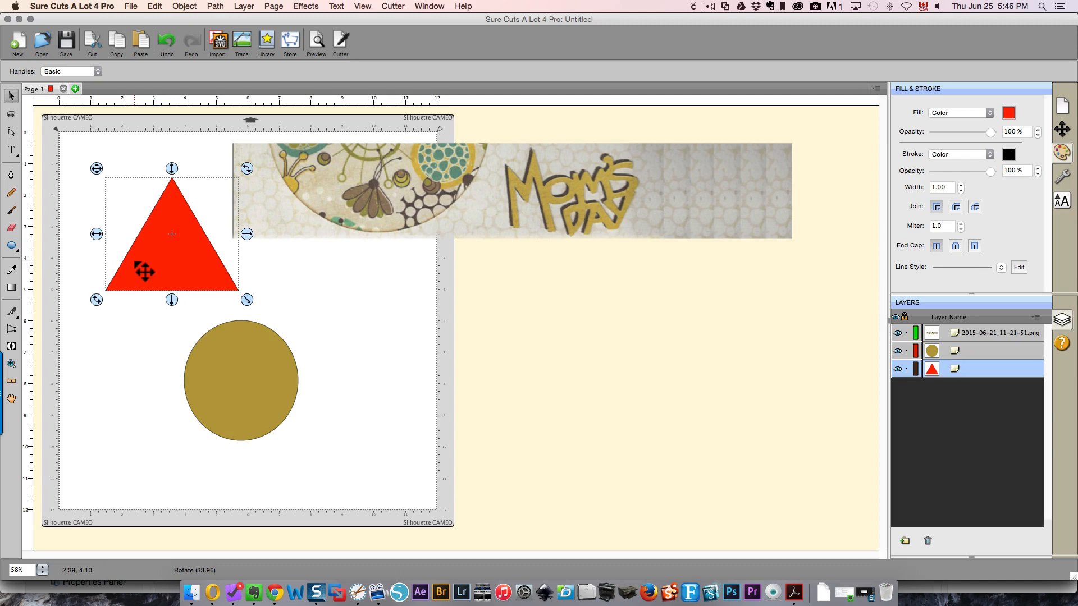
pyautogui.click(1009, 112)
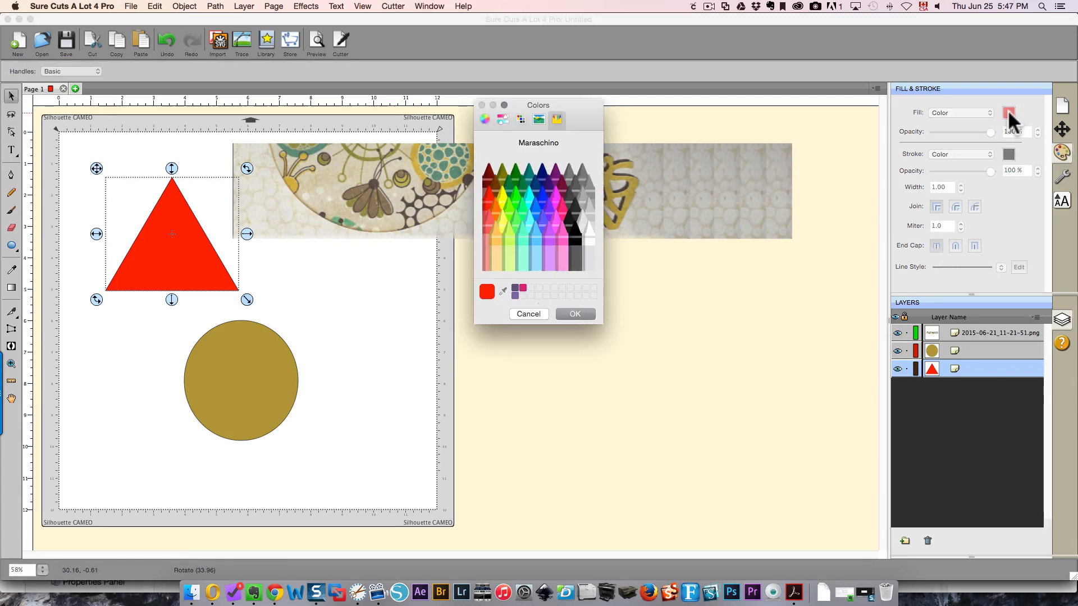
pyautogui.click(503, 291)
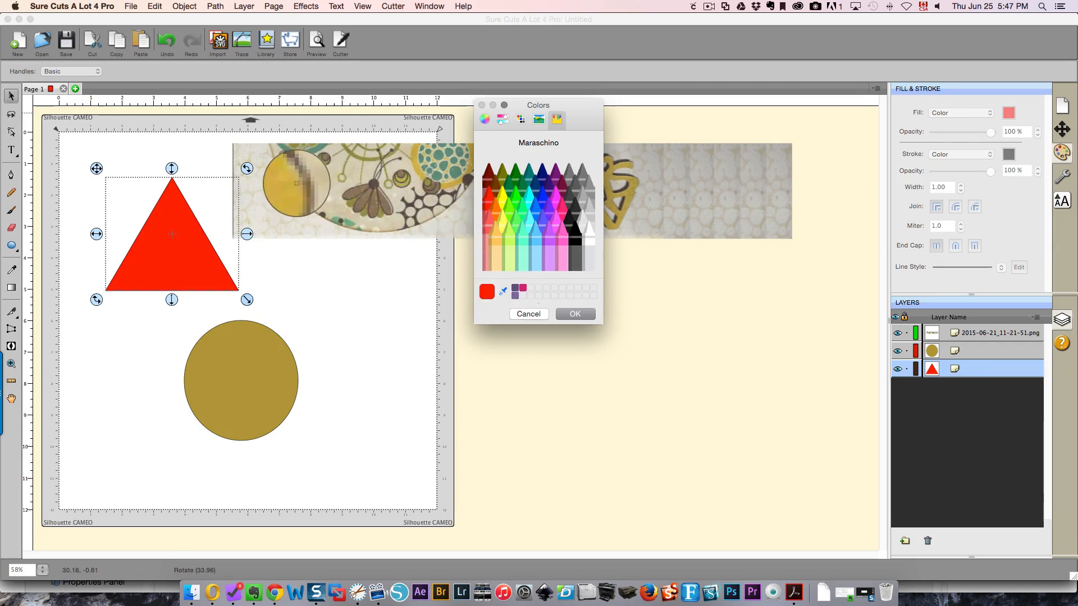
pyautogui.click(440, 179)
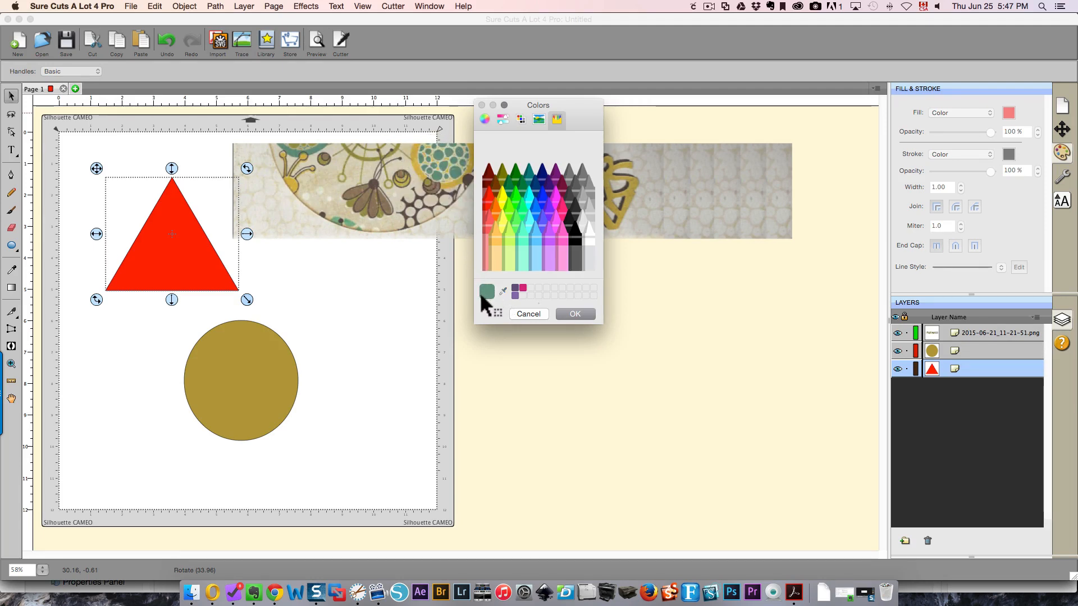
pyautogui.click(577, 315)
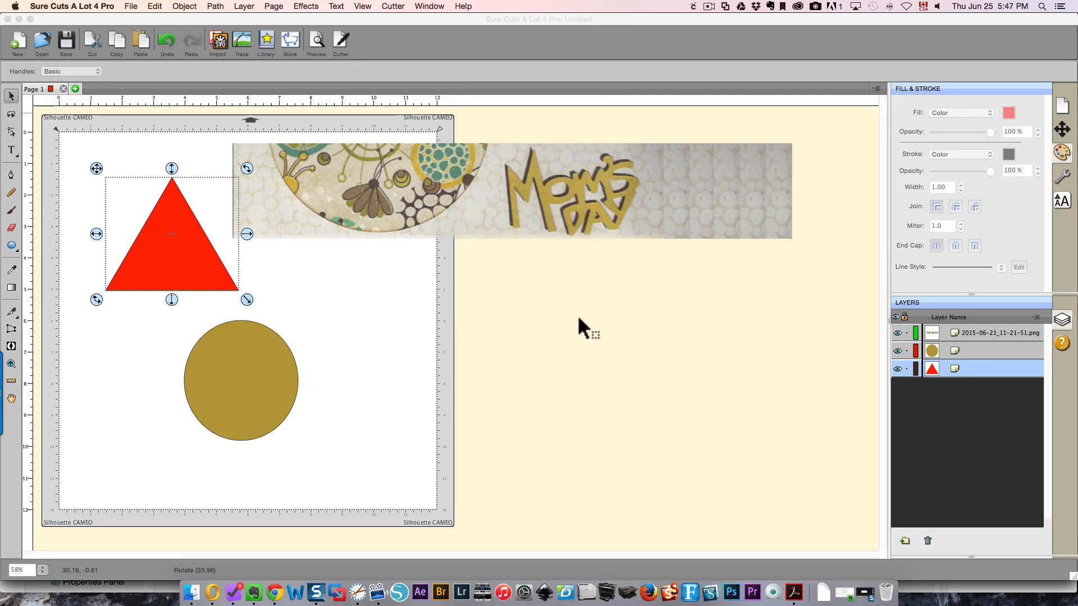
# - Delete the placed Mom's Day image and move the triangle above the circle, to about X 2.64 in, Y 0.75 in
pyautogui.moveTo(198, 252); pyautogui.dragTo(461, 320)
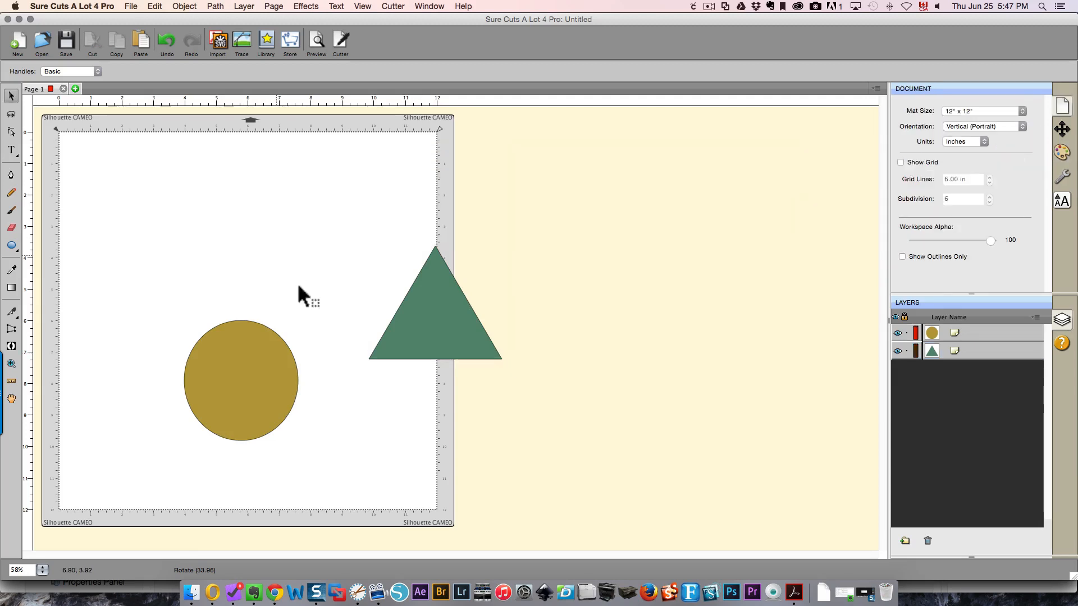
pyautogui.moveTo(432, 323); pyautogui.dragTo(223, 237)
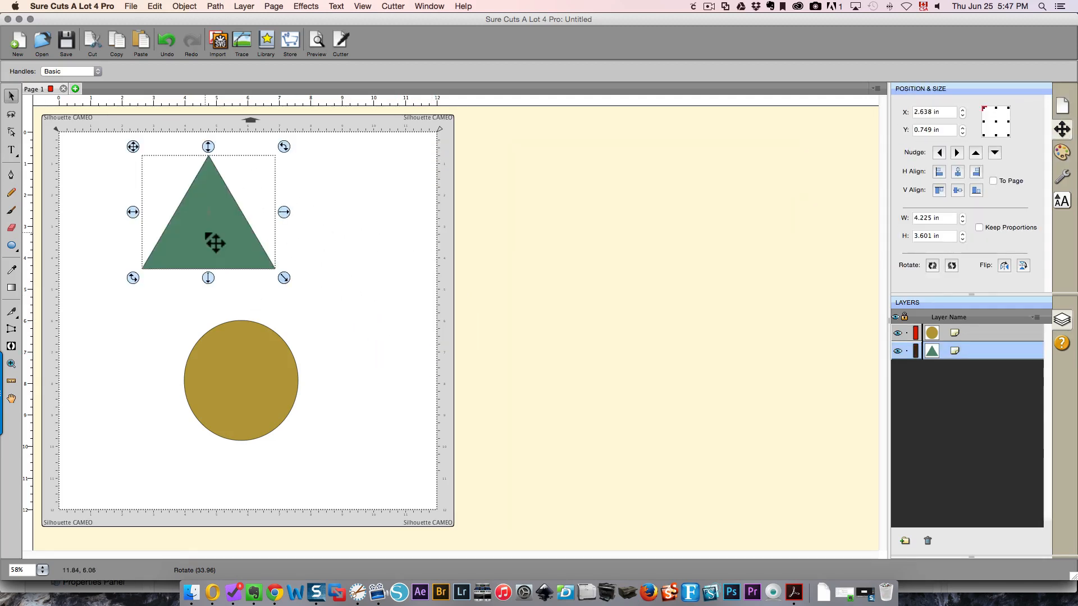
# - Set the triangle's stroke color to Maraschino red and inspect its outline up close at the lower-left corner
pyautogui.click(1060, 149)
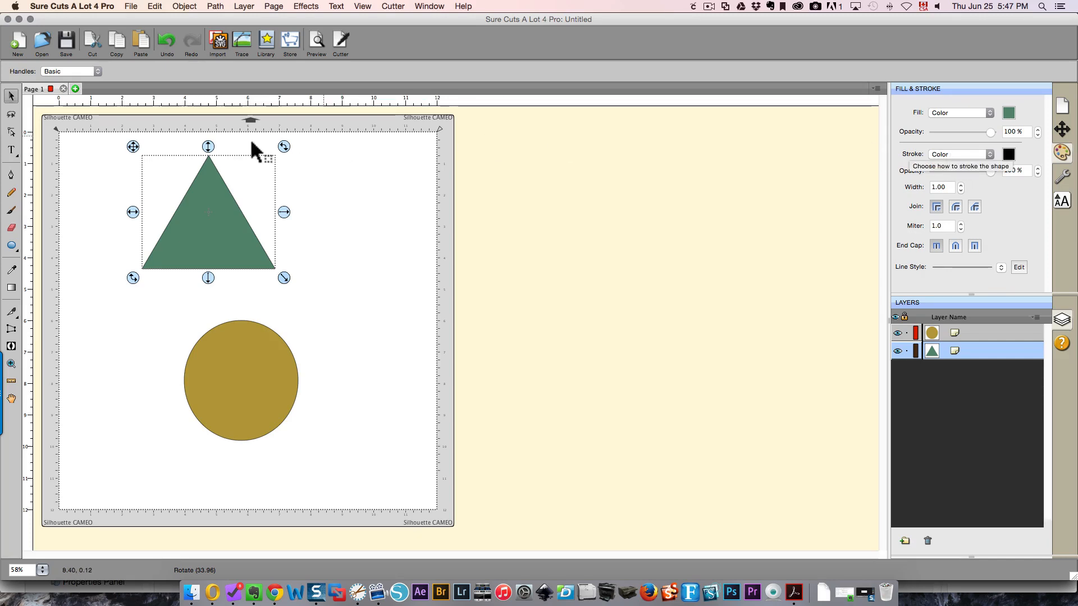
pyautogui.click(1009, 155)
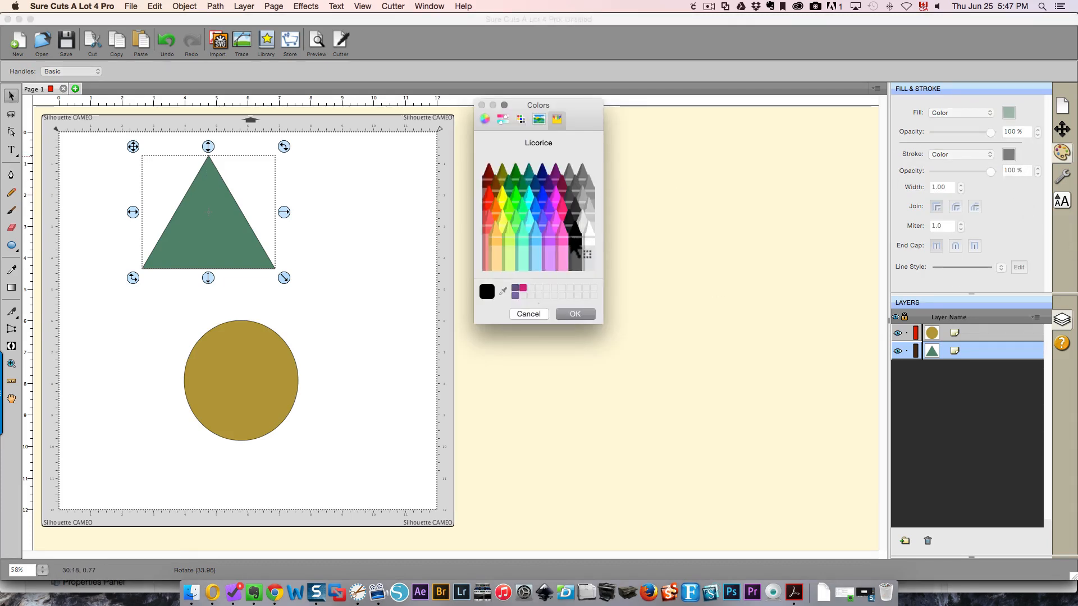
pyautogui.click(488, 203)
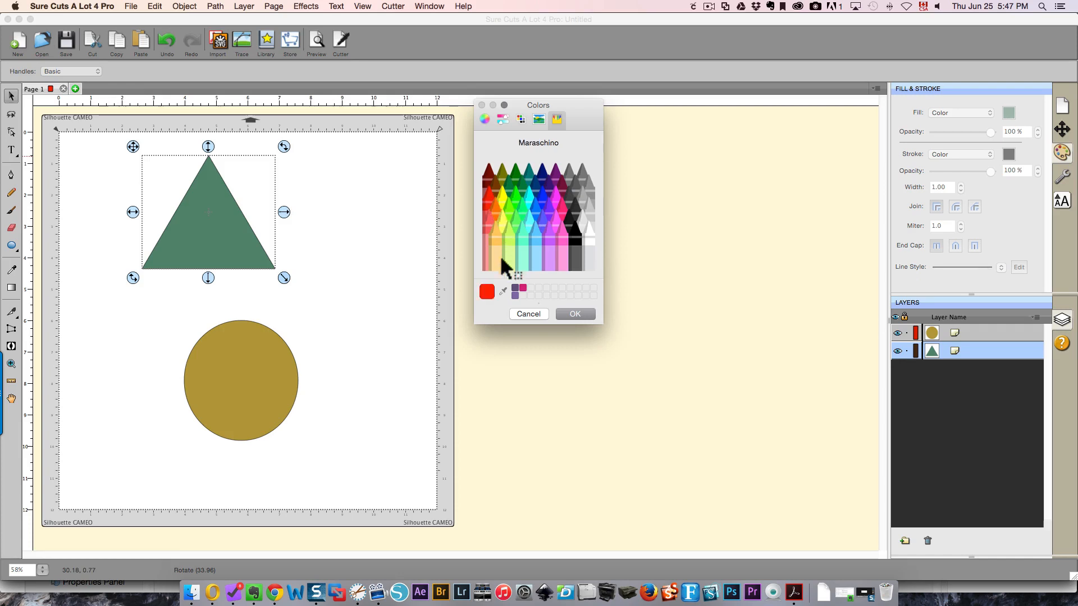
pyautogui.click(573, 317)
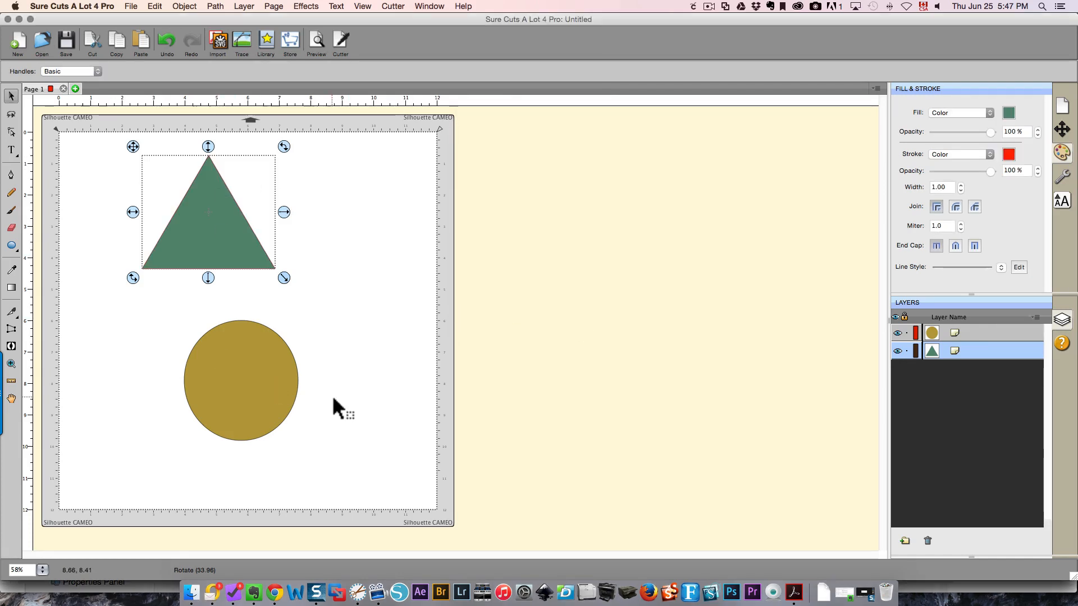
pyautogui.click(11, 364)
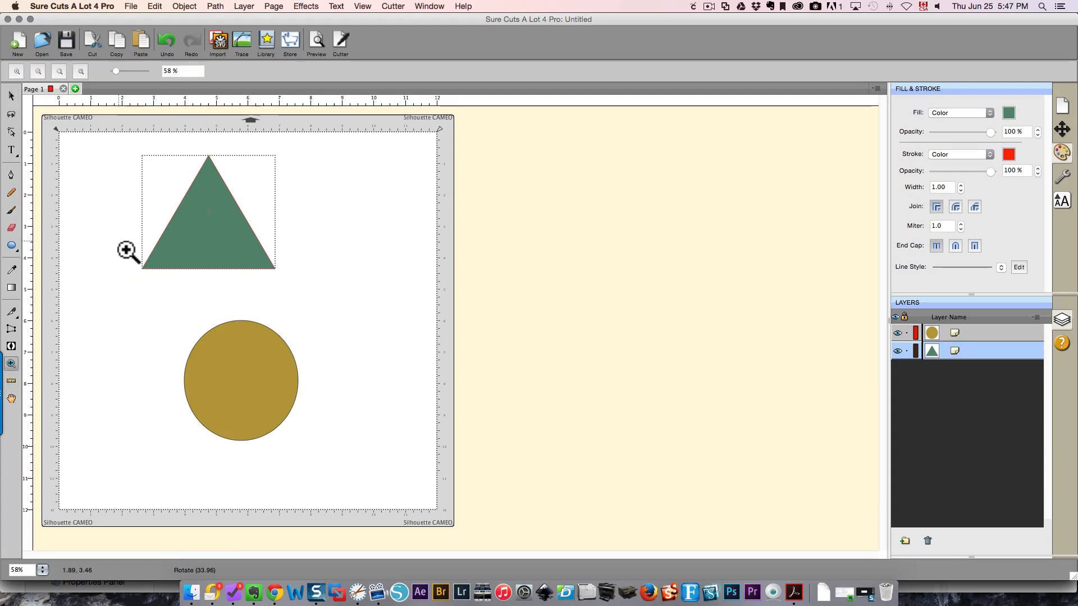
pyautogui.moveTo(117, 241); pyautogui.dragTo(187, 291)
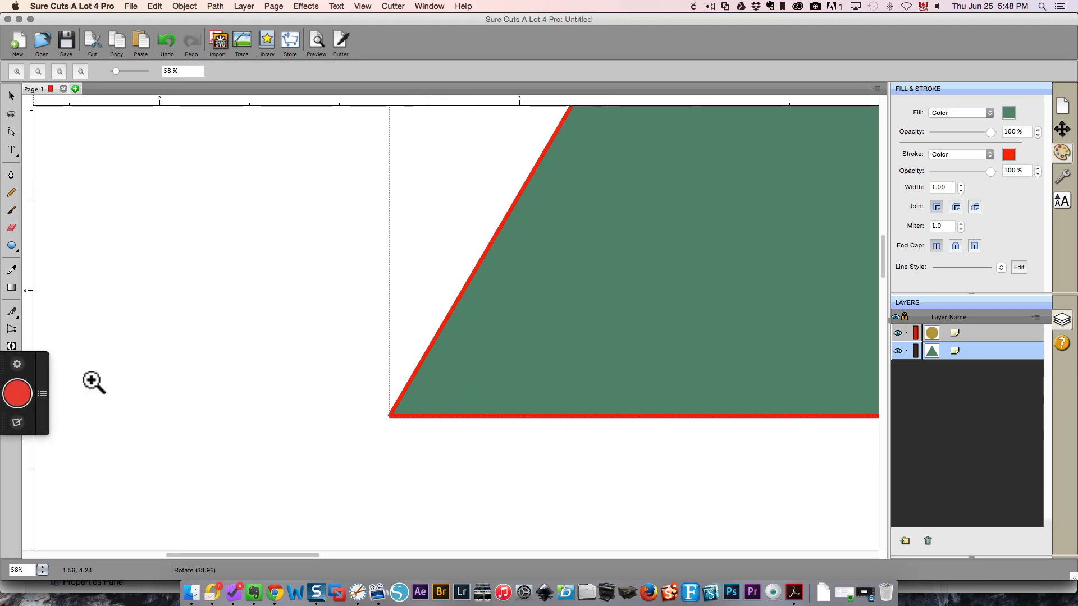
pyautogui.click(81, 67)
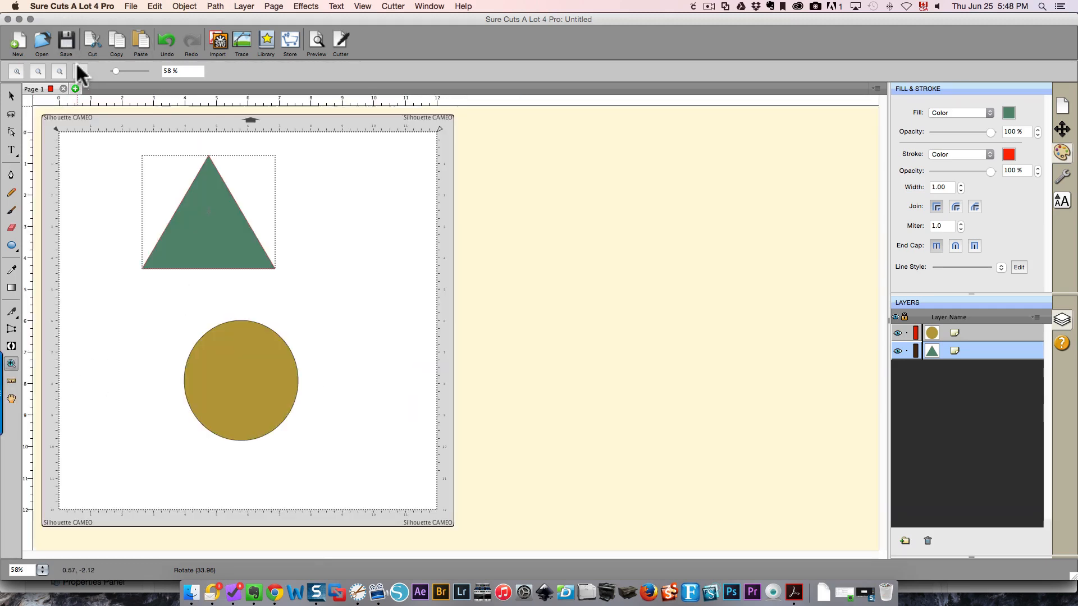
# - Review the available fill types and stroke types for the triangle
pyautogui.click(962, 112)
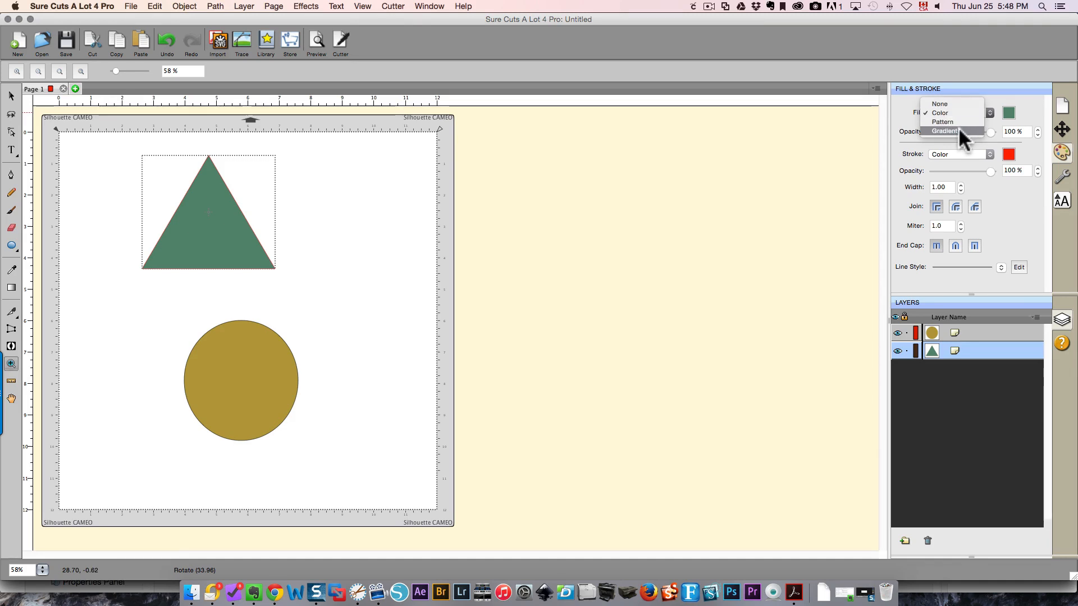
pyautogui.click(902, 159)
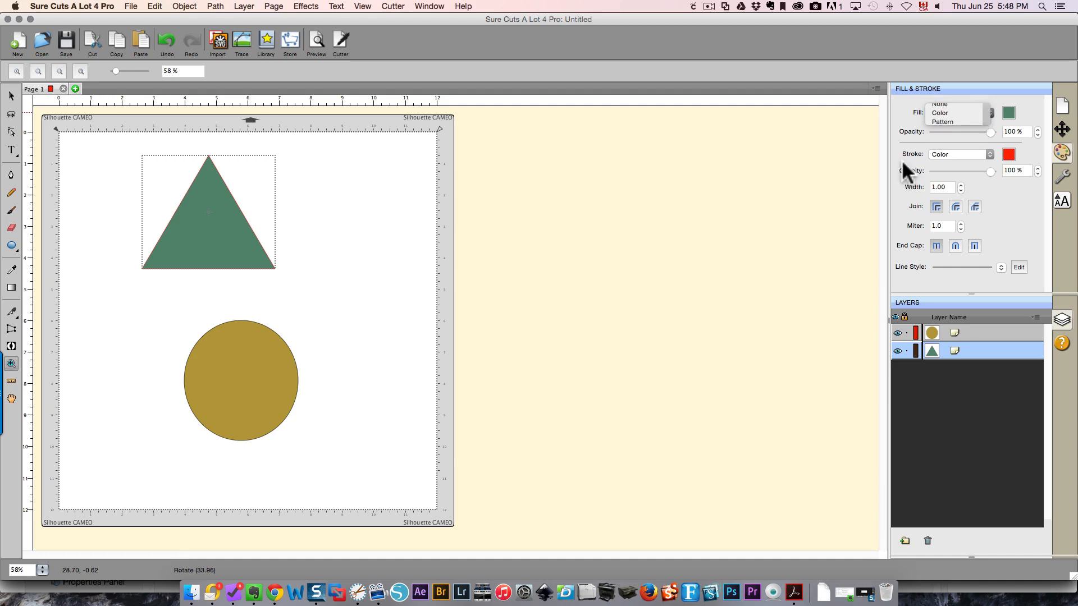
pyautogui.click(949, 153)
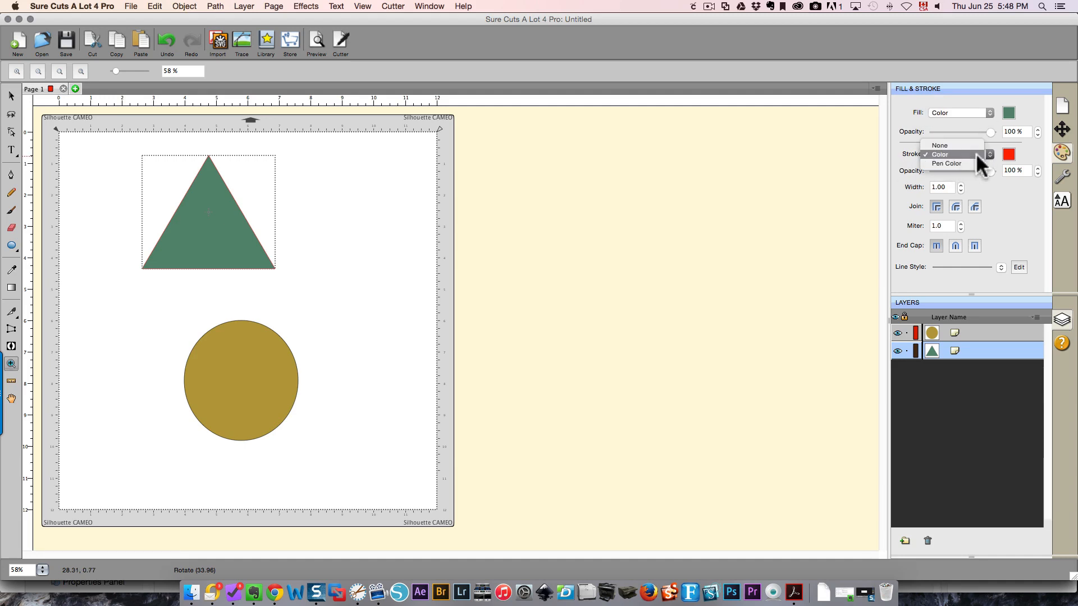
pyautogui.click(1010, 196)
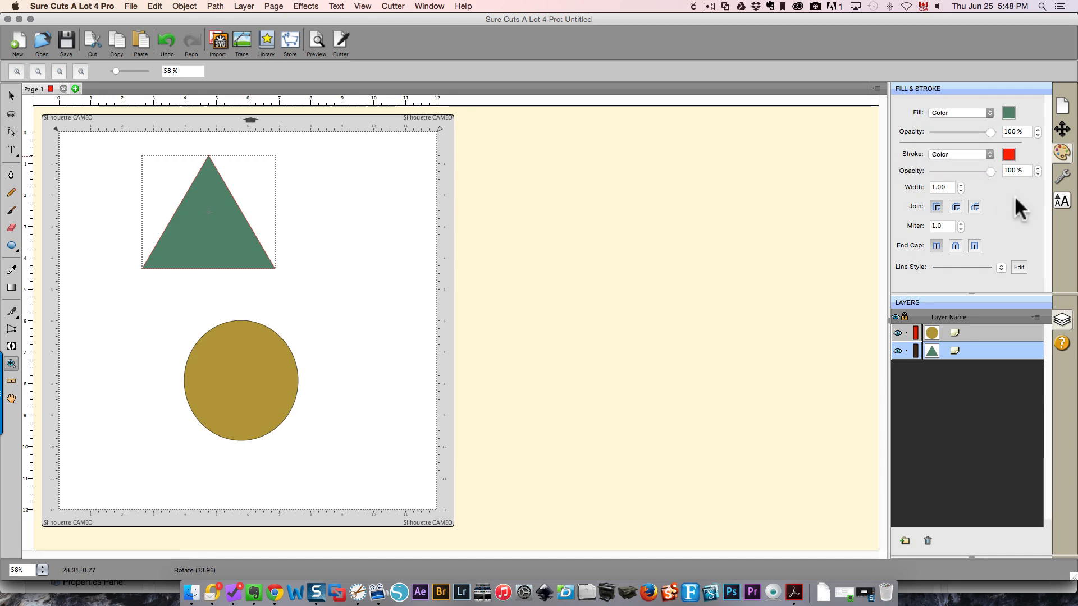
# - Move the triangle toward the mat's right side and lower its stroke opacity to 19%
pyautogui.click(11, 96)
pyautogui.moveTo(234, 250); pyautogui.dragTo(329, 254)
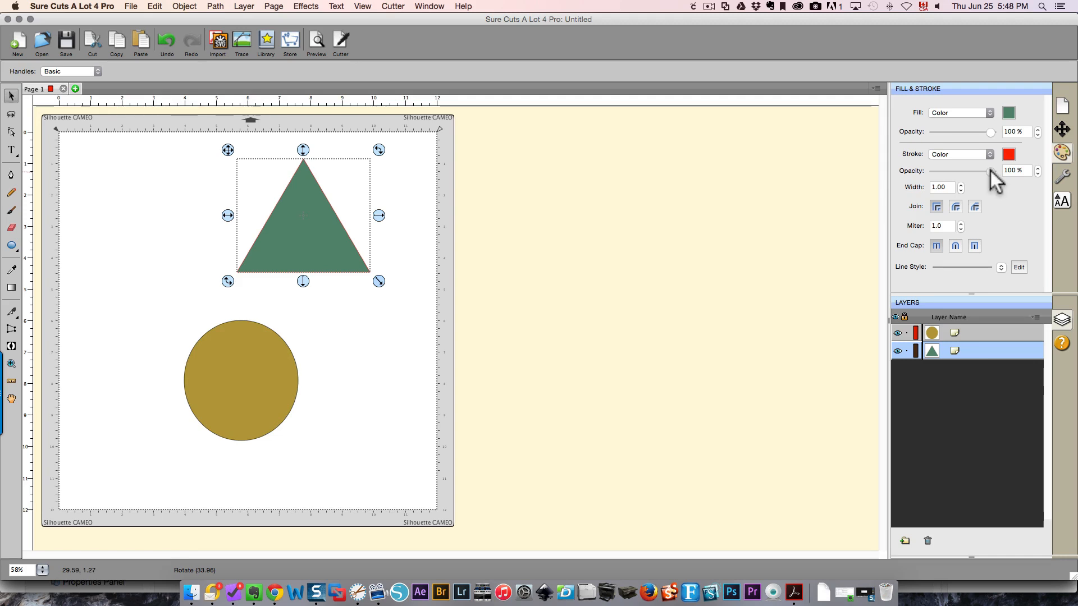
pyautogui.moveTo(991, 171); pyautogui.dragTo(946, 171)
# - Move the triangle down to overlap the circle's upper-right part and bring it to the front
pyautogui.moveTo(303, 243); pyautogui.dragTo(294, 343)
pyautogui.rightClick(295, 312)
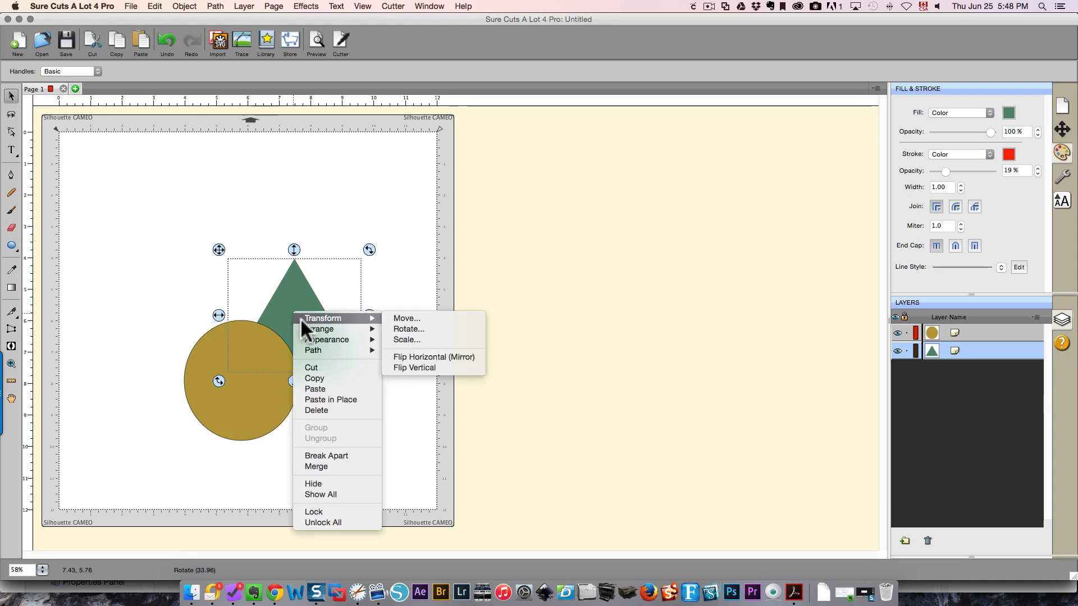
pyautogui.moveTo(341, 329)
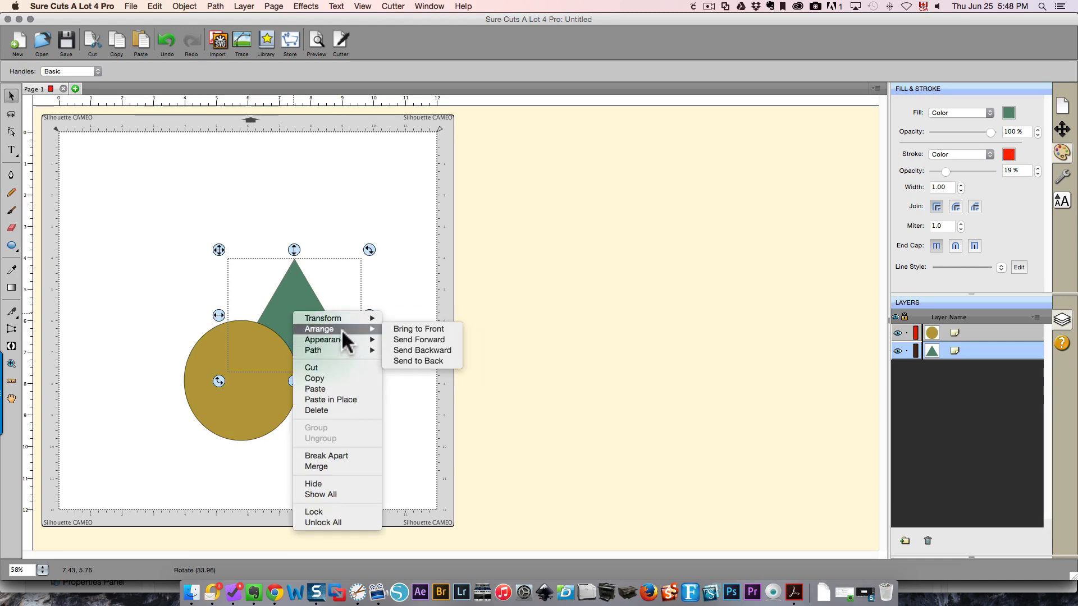
pyautogui.click(399, 328)
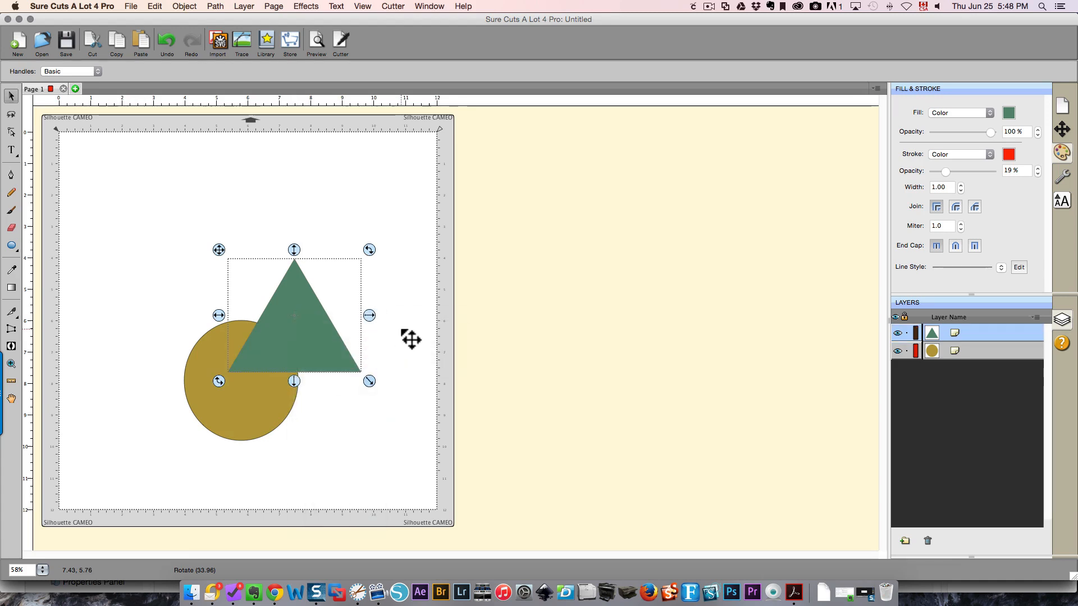
# - Set the triangle's stroke opacity to 100% and fill opacity to 25%, and the circle's fill opacity to 73%
pyautogui.moveTo(946, 171); pyautogui.dragTo(992, 171)
pyautogui.click(946, 132)
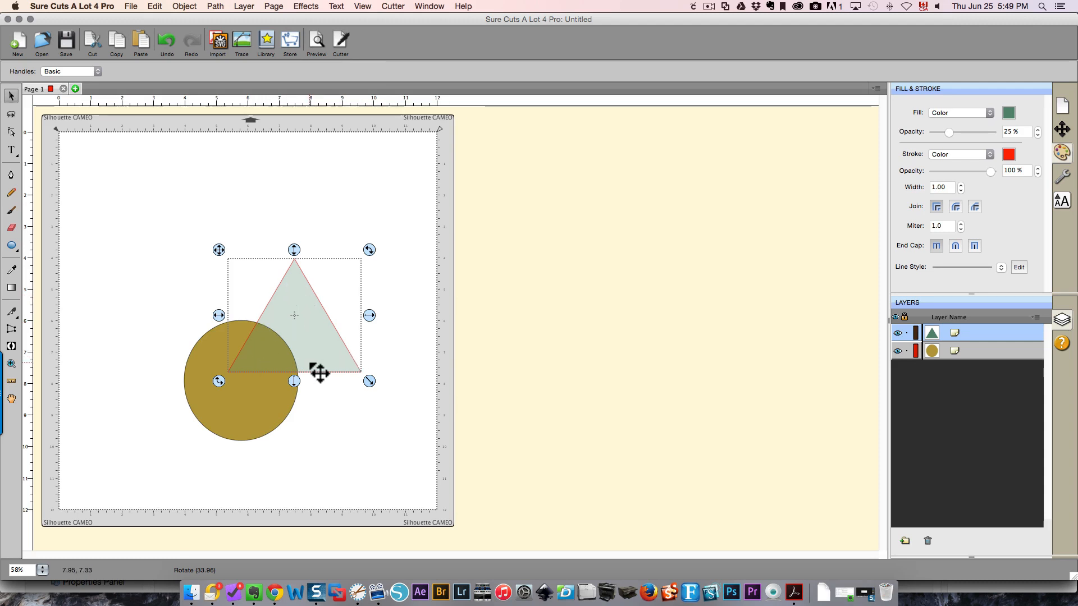
pyautogui.click(243, 415)
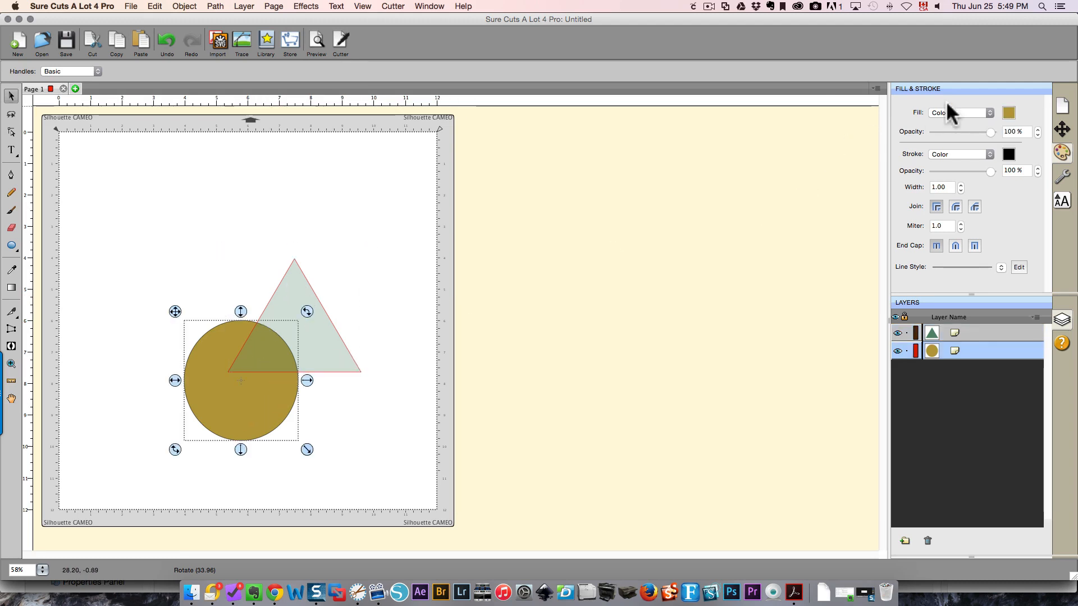
pyautogui.click(975, 133)
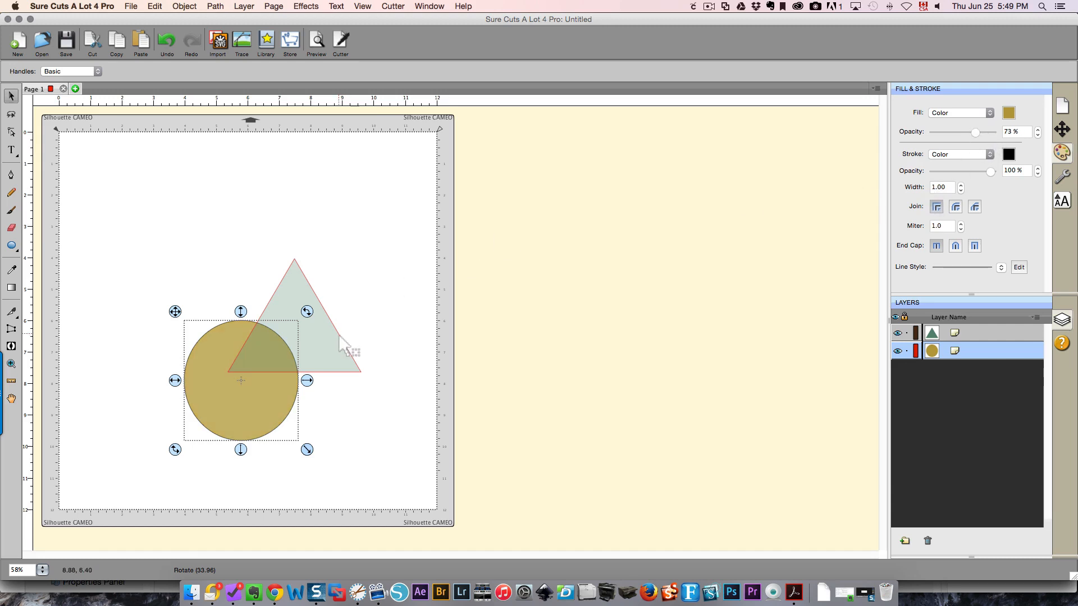
# - Shift the triangle slightly to about X 5.58 in, Y 3.96 in and set its fill opacity to 55%
pyautogui.moveTo(339, 335); pyautogui.dragTo(303, 354)
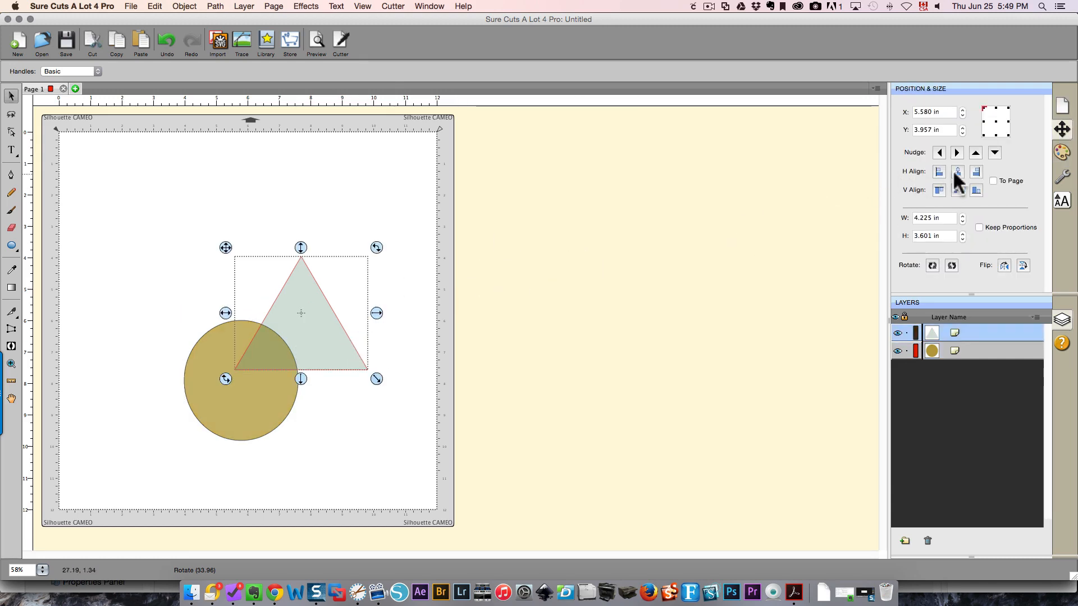
pyautogui.click(1063, 152)
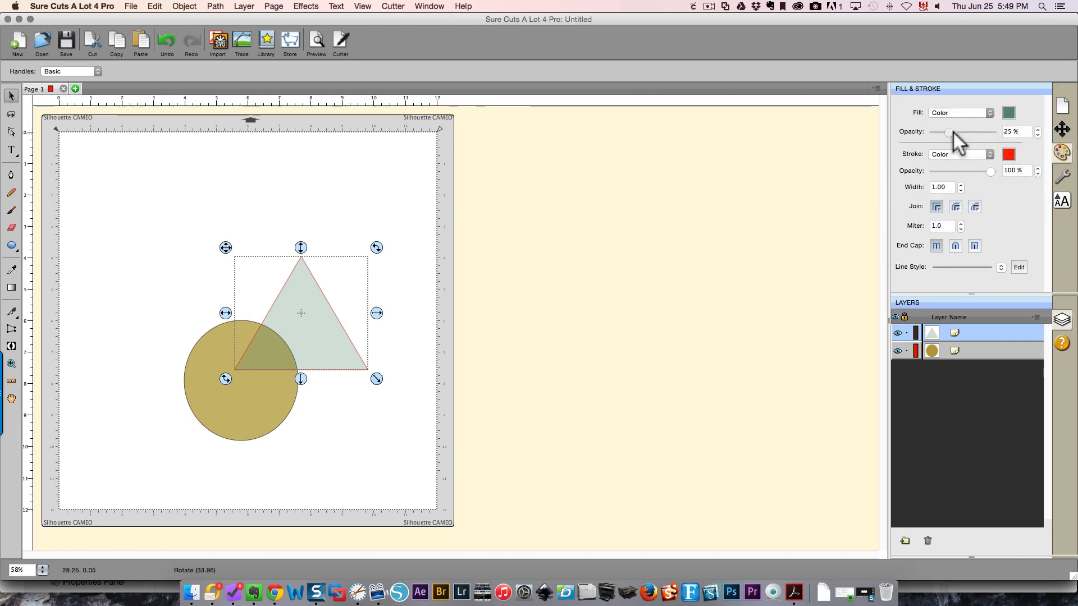
pyautogui.moveTo(961, 132); pyautogui.dragTo(966, 133)
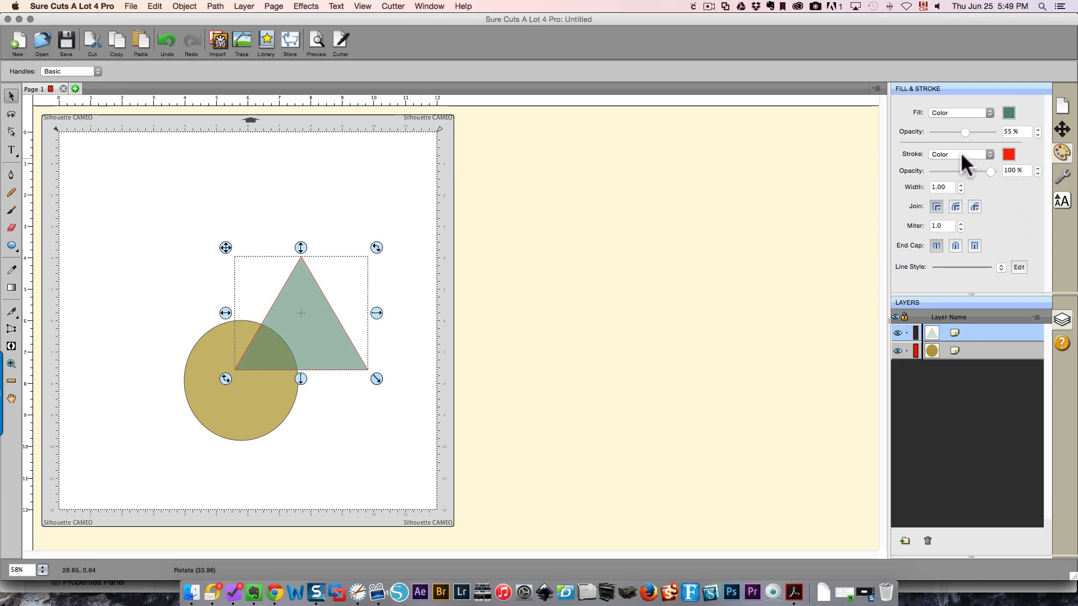
# - Thicken the triangle's stroke with a beveled corner join, and view the line styles available for the circle
pyautogui.click(961, 185)
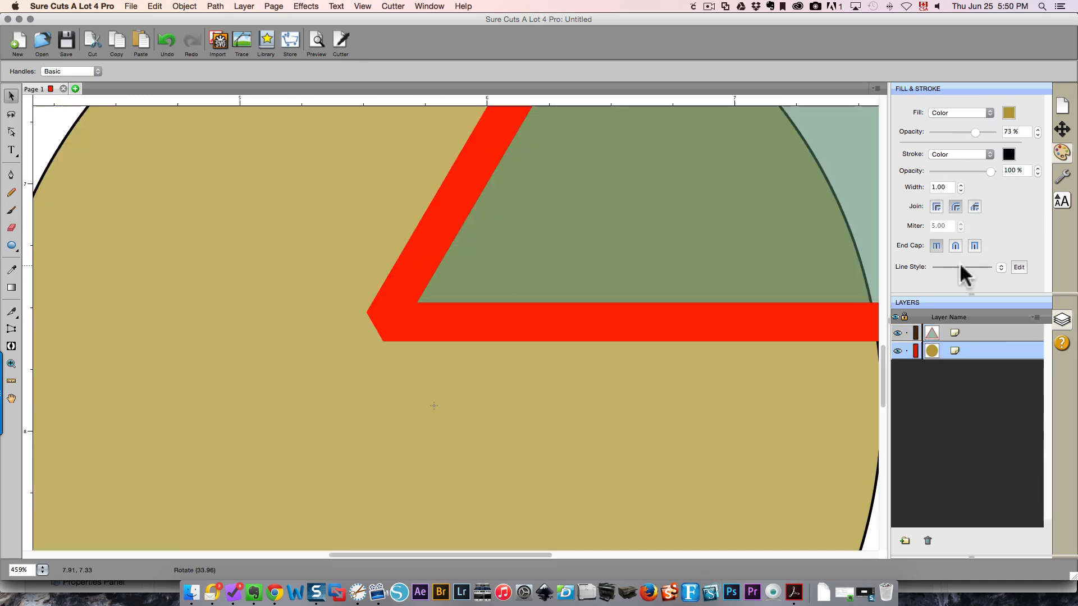
pyautogui.click(1001, 268)
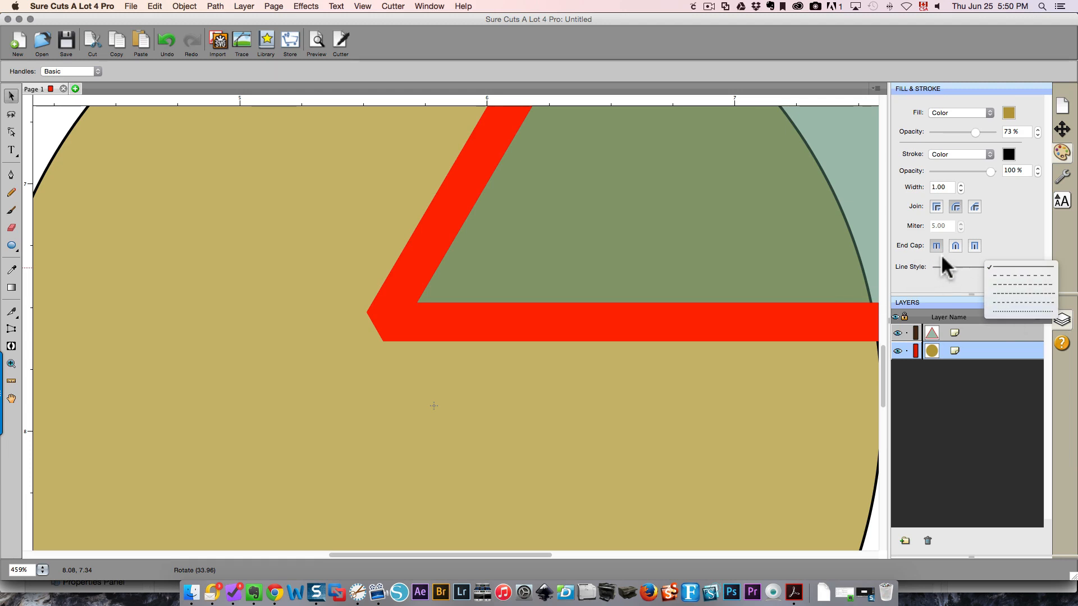
pyautogui.click(937, 279)
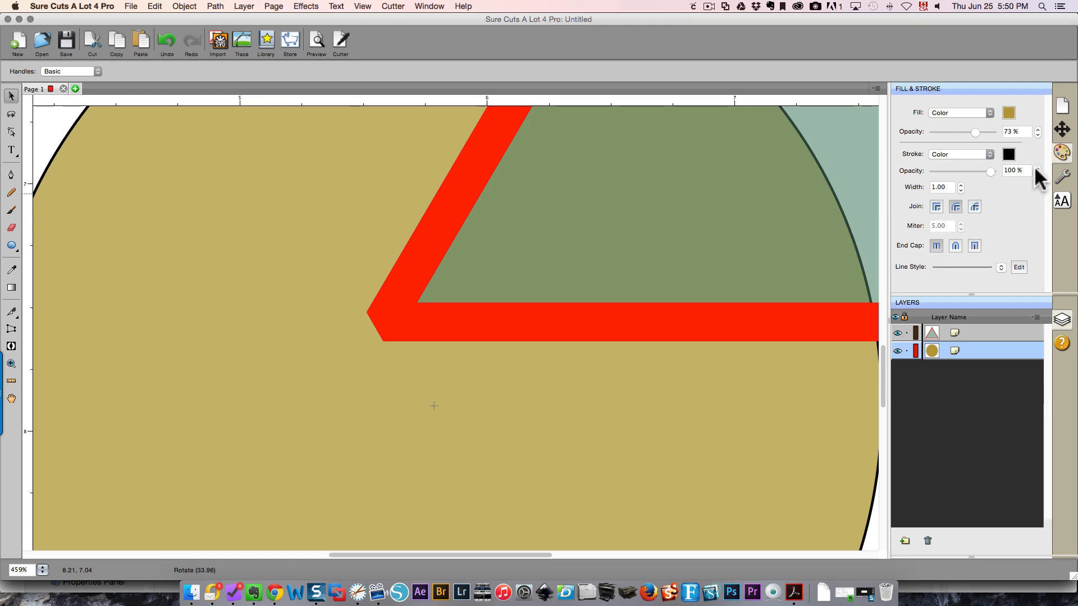
# - Fit the whole mat back in view and open the circle's style settings
pyautogui.moveTo(3, 355)
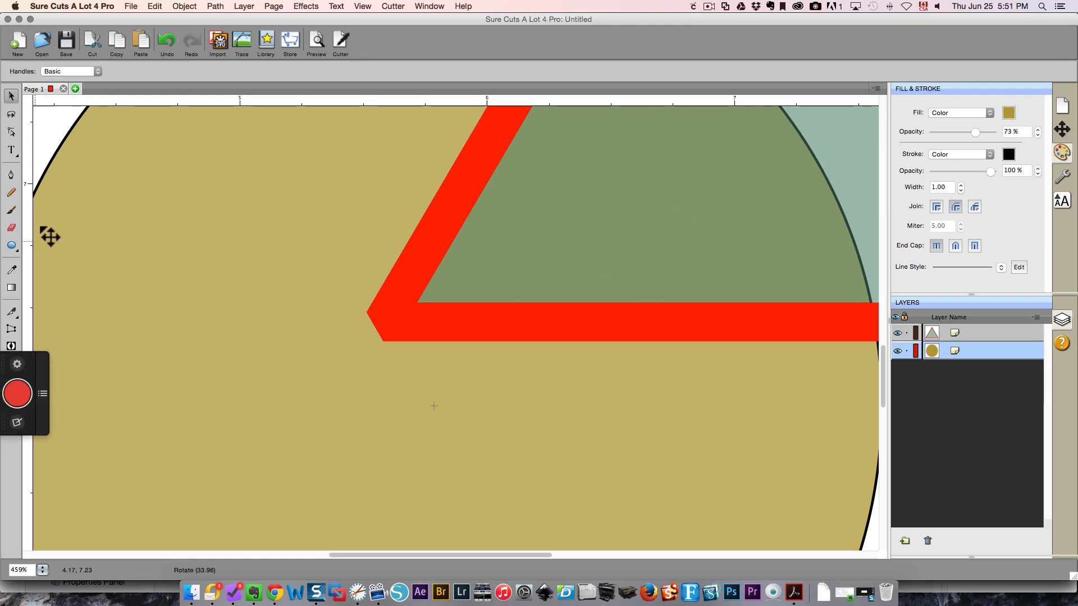
pyautogui.click(15, 367)
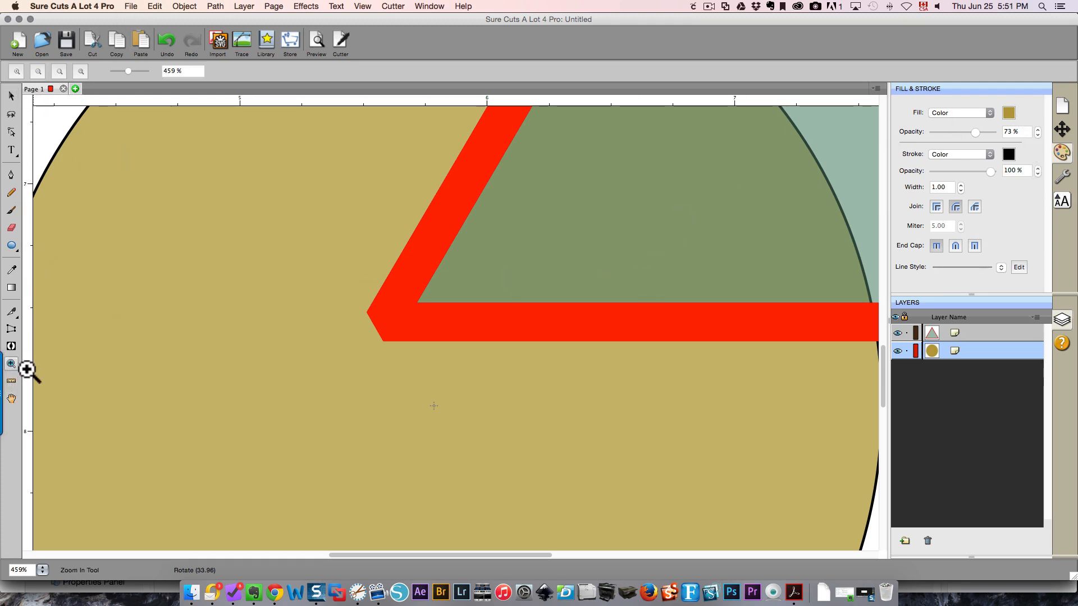
pyautogui.click(80, 71)
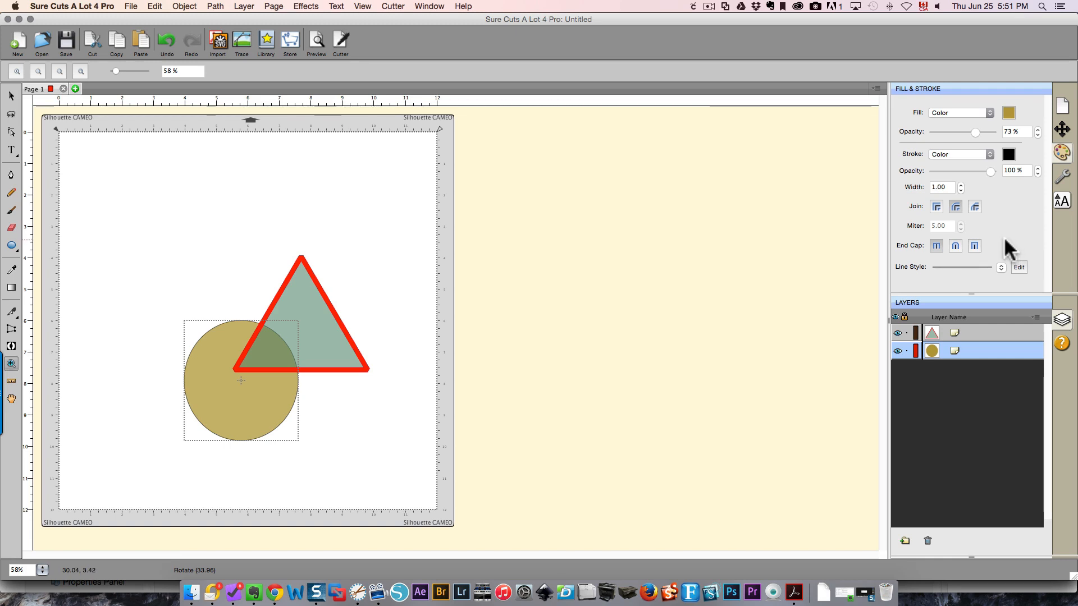
pyautogui.click(1062, 177)
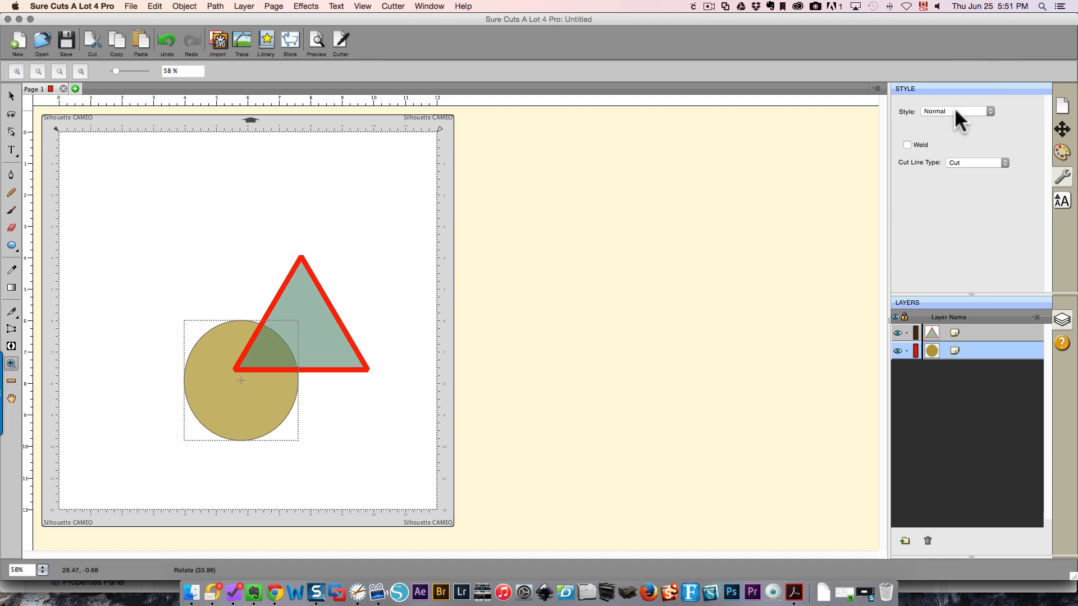
# - Review the available style options and cut line types for the selected circle
pyautogui.click(955, 110)
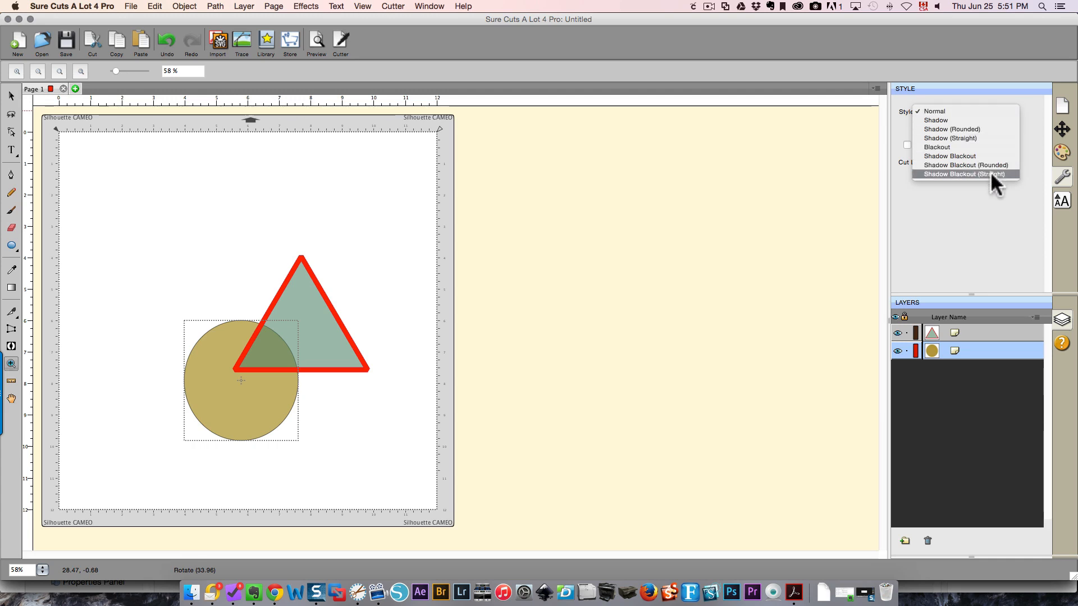
pyautogui.click(898, 127)
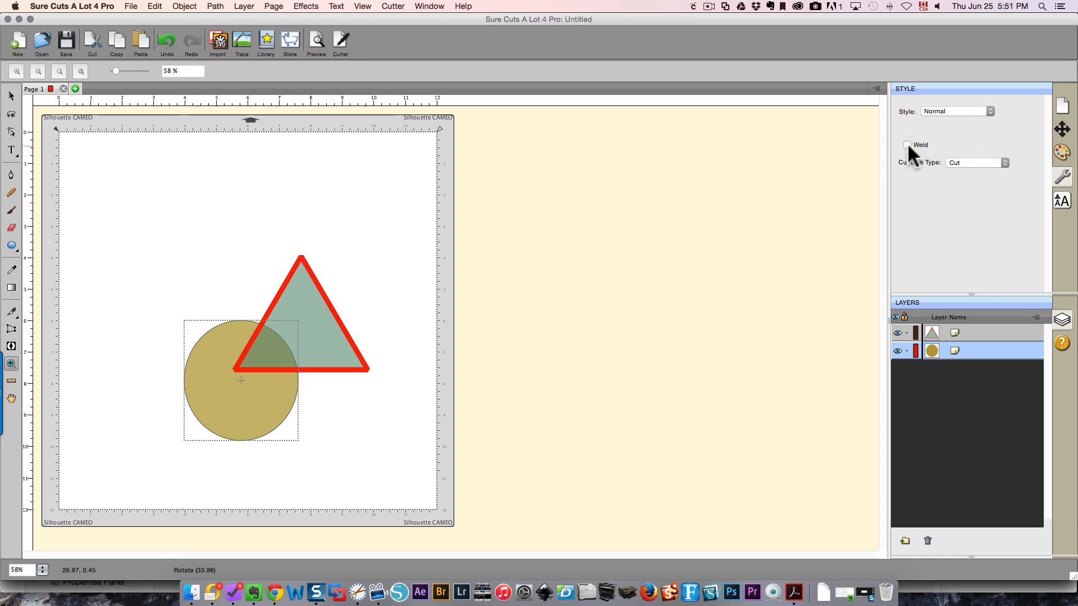
pyautogui.click(967, 163)
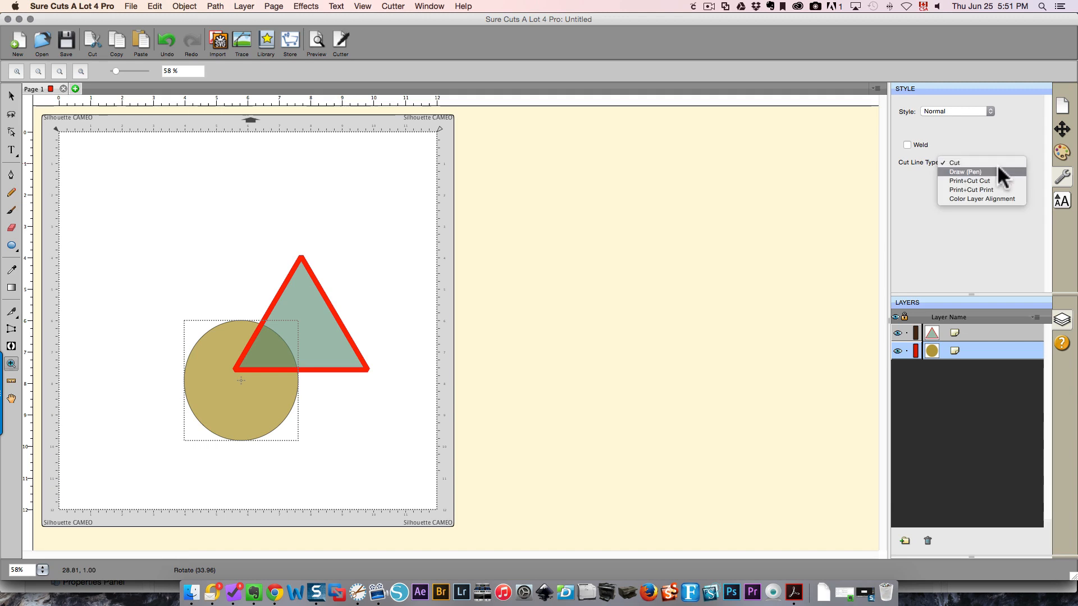
pyautogui.click(1005, 212)
# - Open the text settings, set the font to Desire Basic and add it to the favorite fonts
pyautogui.click(1061, 201)
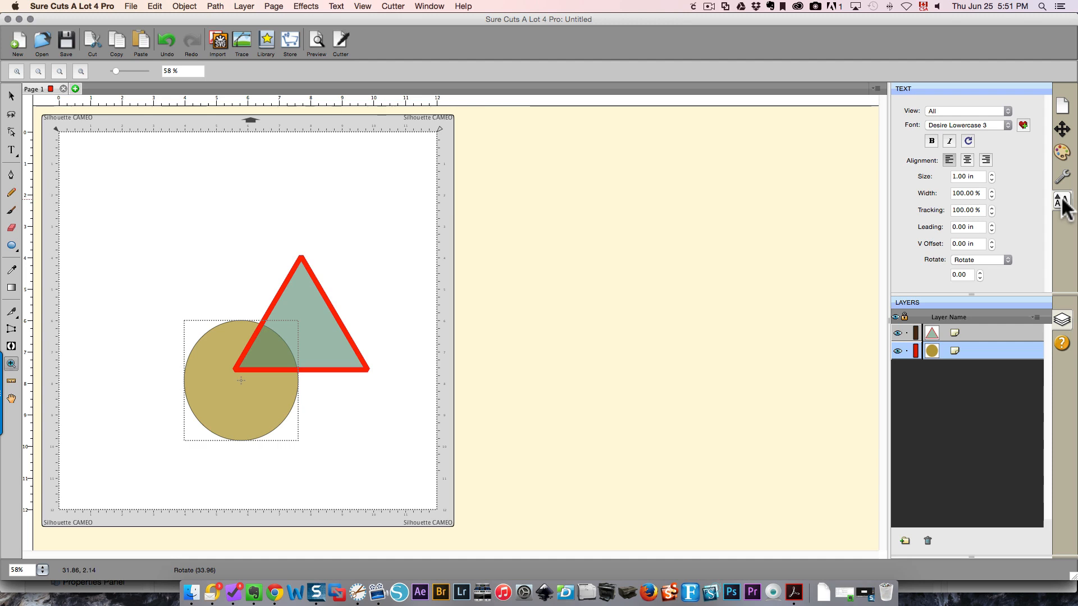
pyautogui.click(1006, 125)
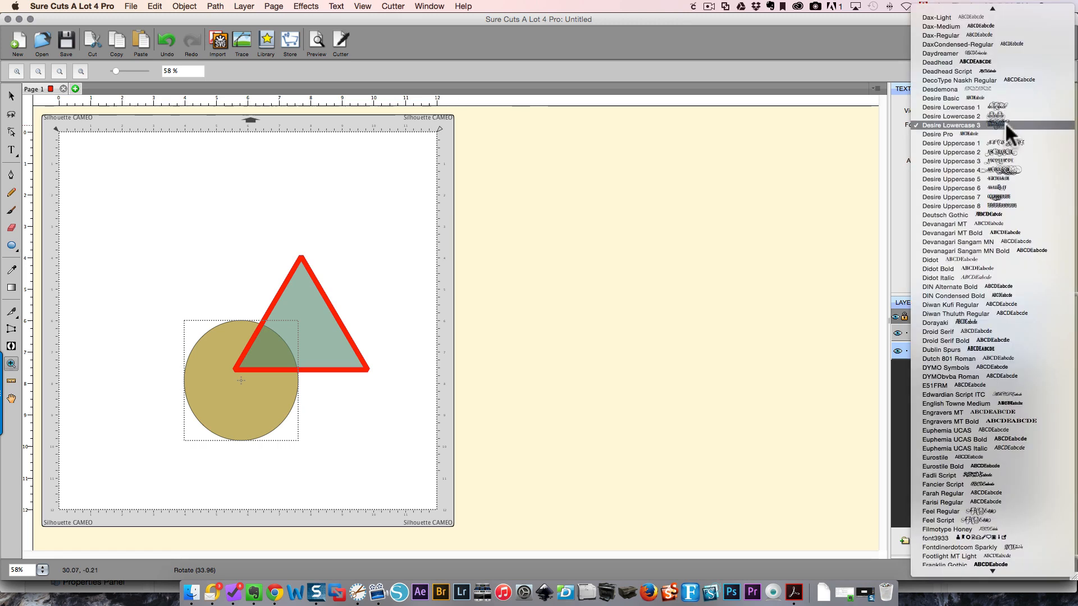
pyautogui.click(1005, 125)
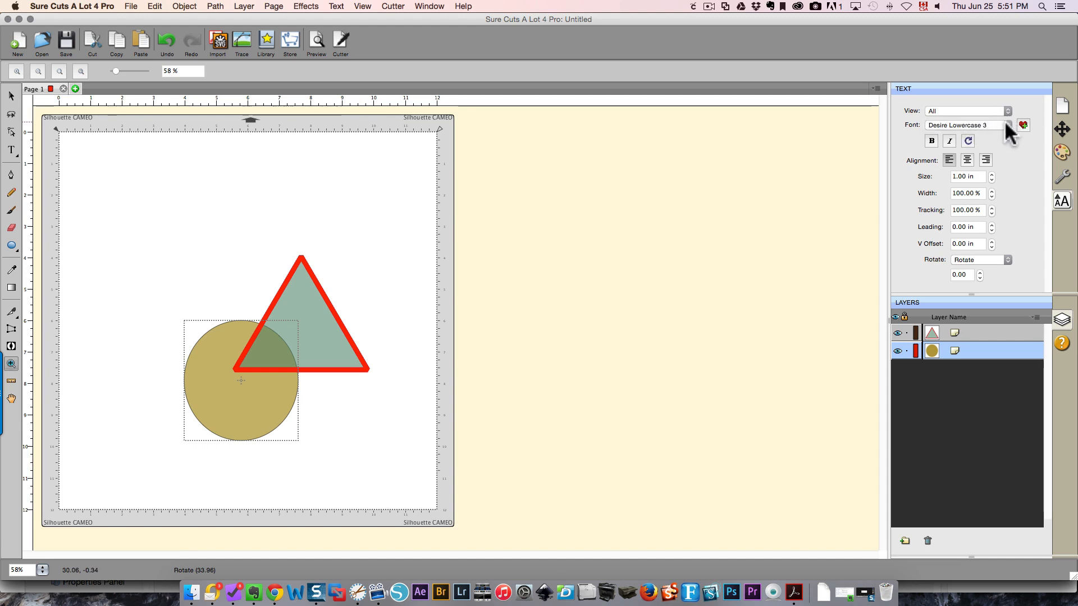
pyautogui.click(1005, 125)
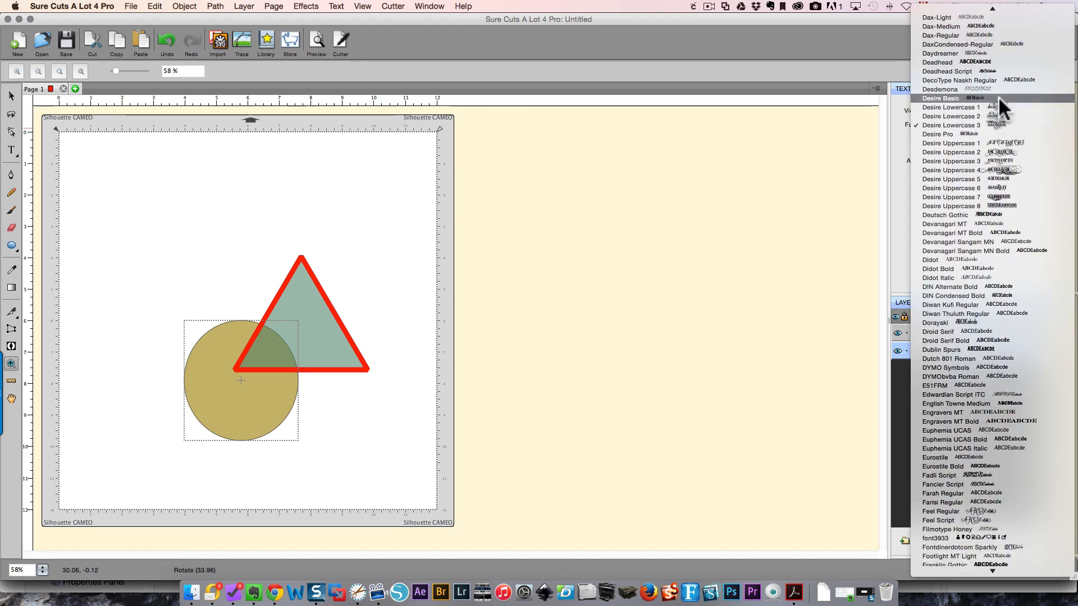
pyautogui.click(999, 97)
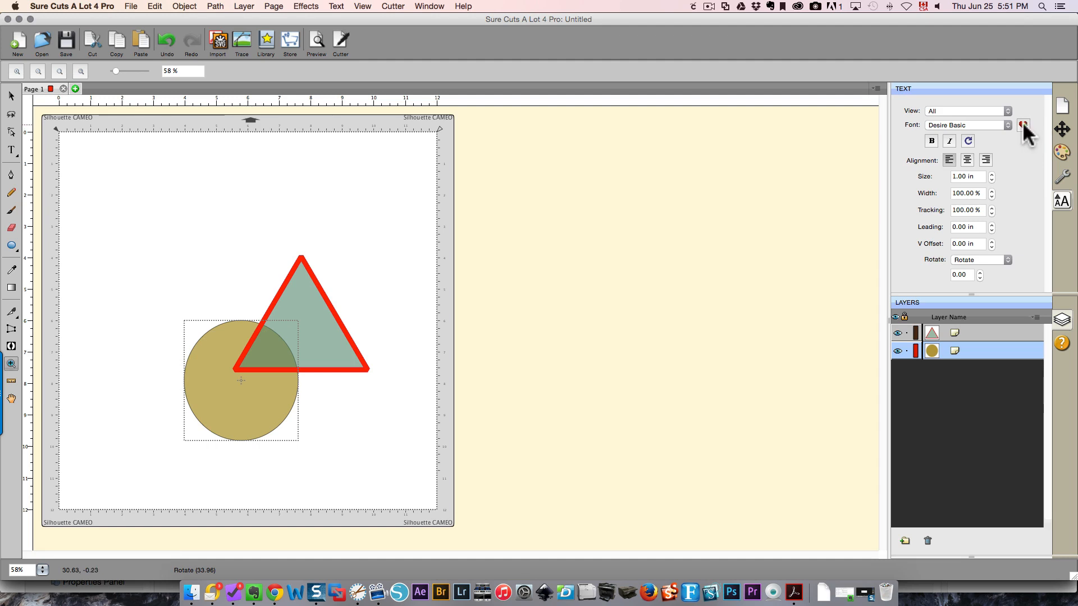
# - Filter the font view to Favorites and look through the favorite fonts
pyautogui.click(977, 111)
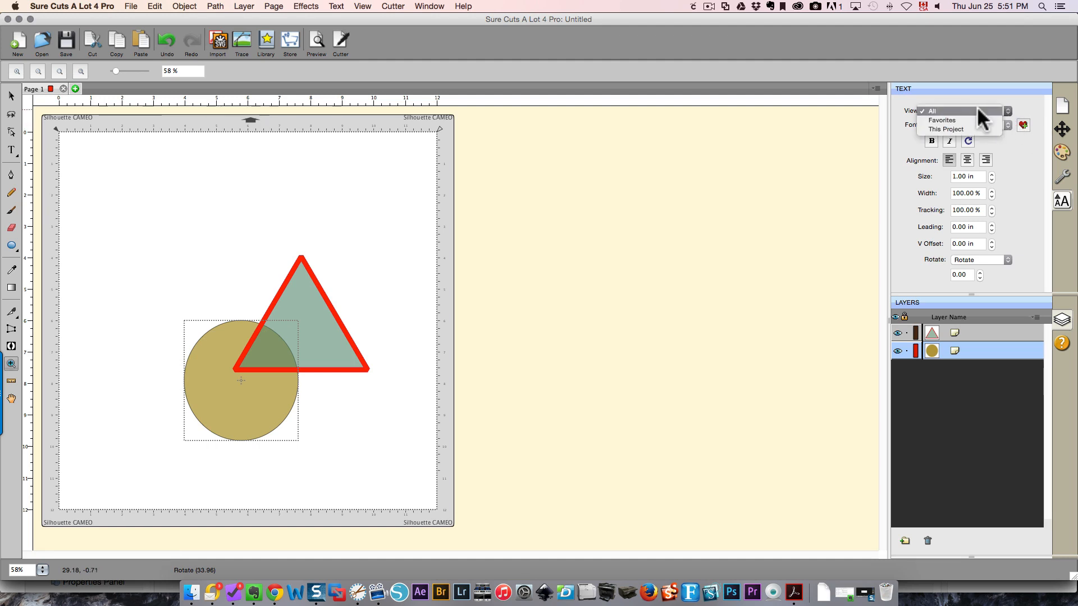
pyautogui.click(975, 118)
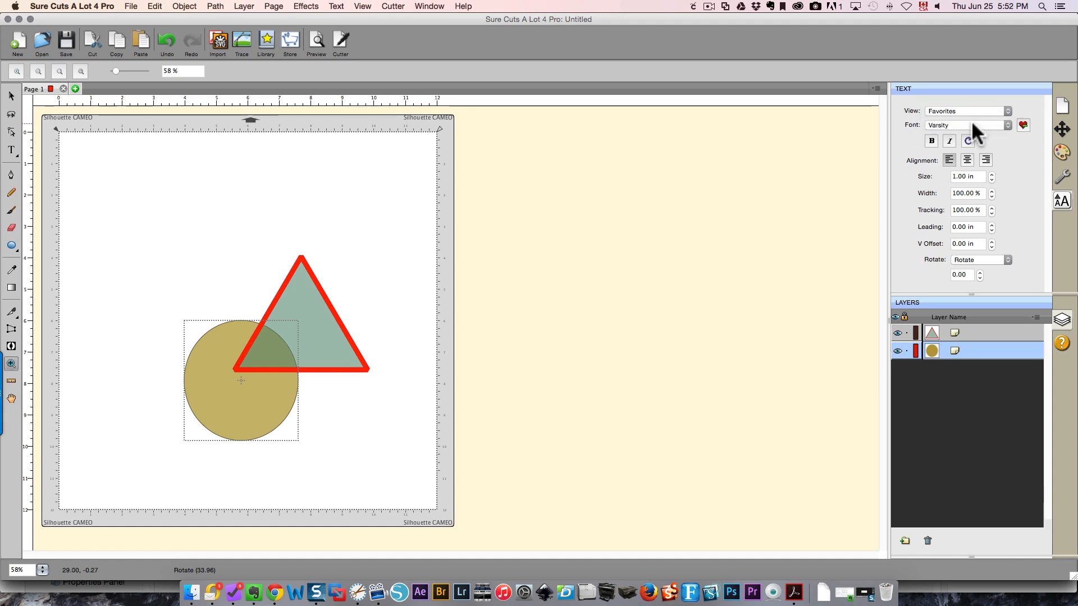
pyautogui.click(972, 123)
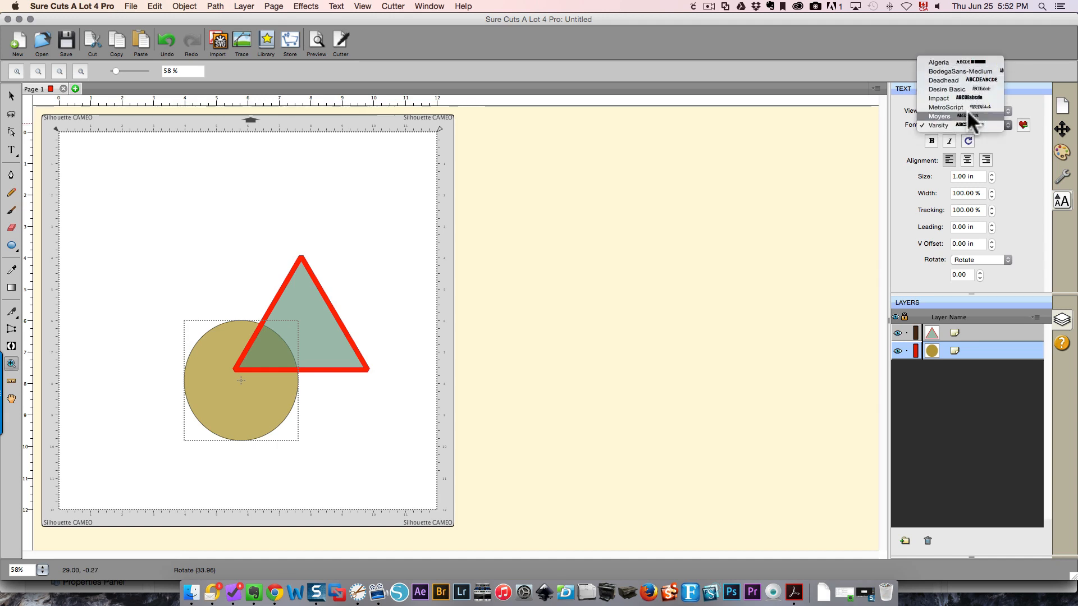
pyautogui.click(1036, 102)
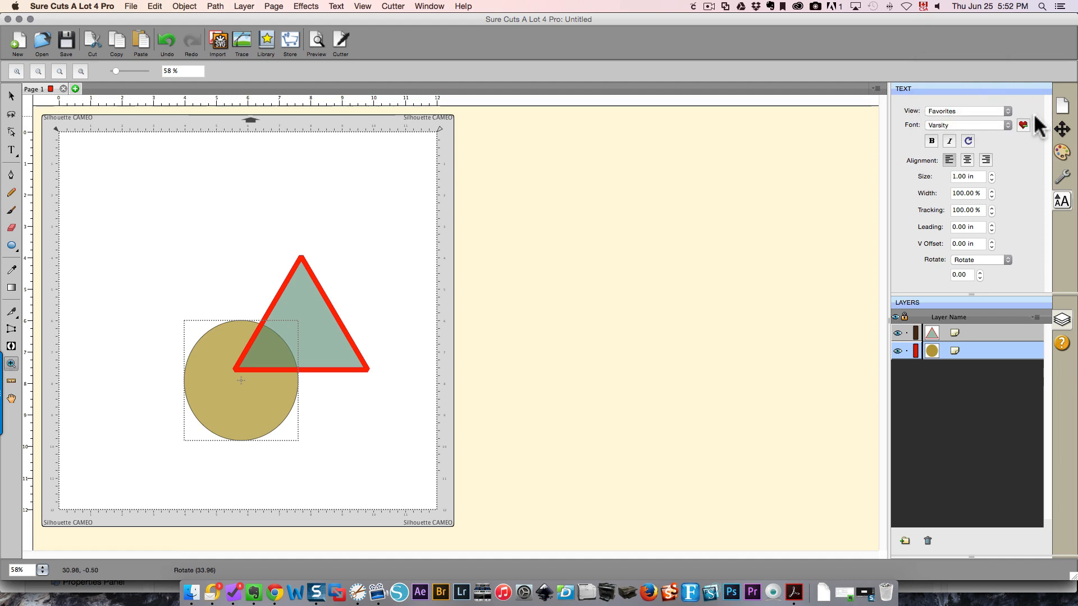
pyautogui.click(1023, 125)
# - Examine the font view filters, including This Project, and check the favorite fonts list again
pyautogui.click(987, 111)
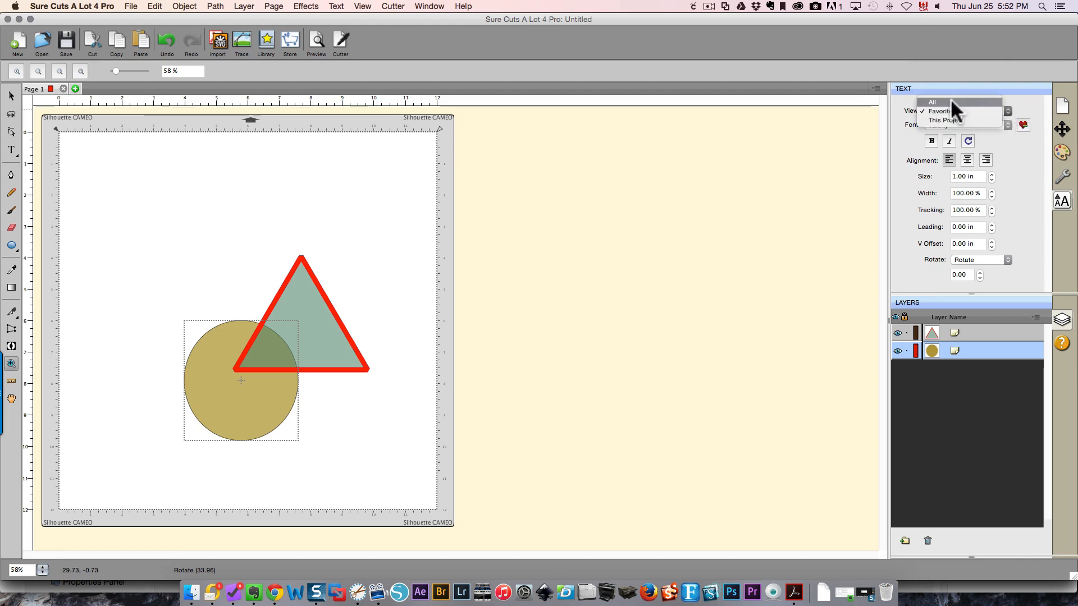
pyautogui.click(908, 104)
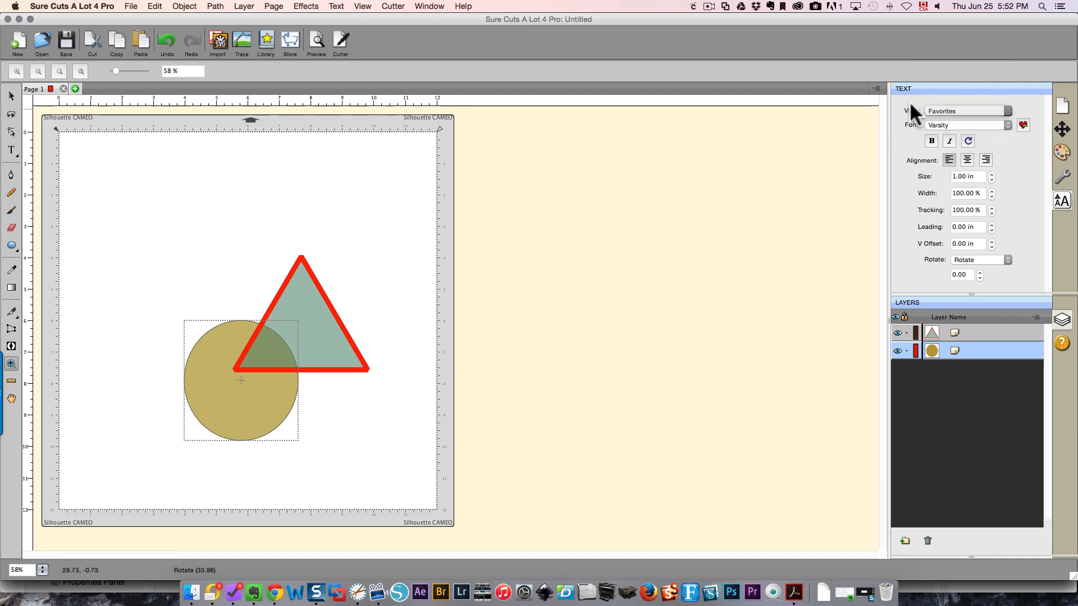
pyautogui.click(947, 109)
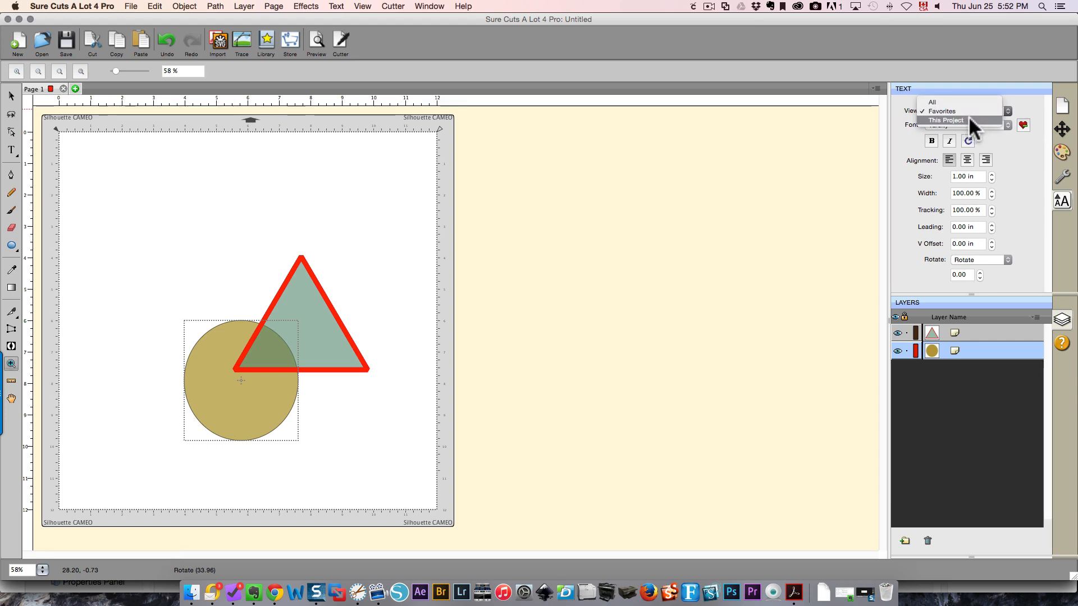
pyautogui.click(1029, 99)
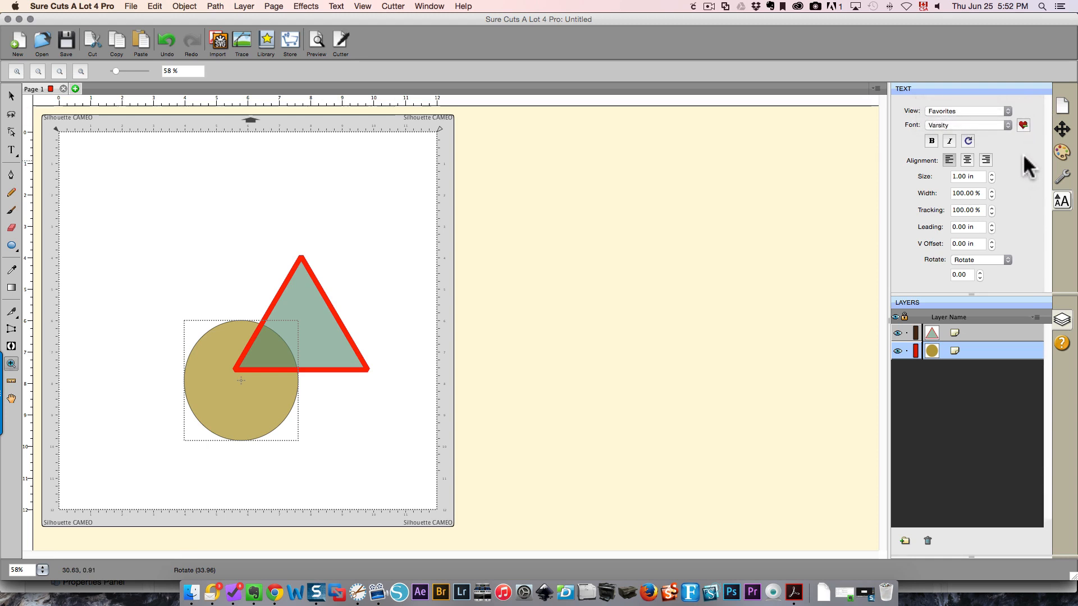
pyautogui.click(981, 124)
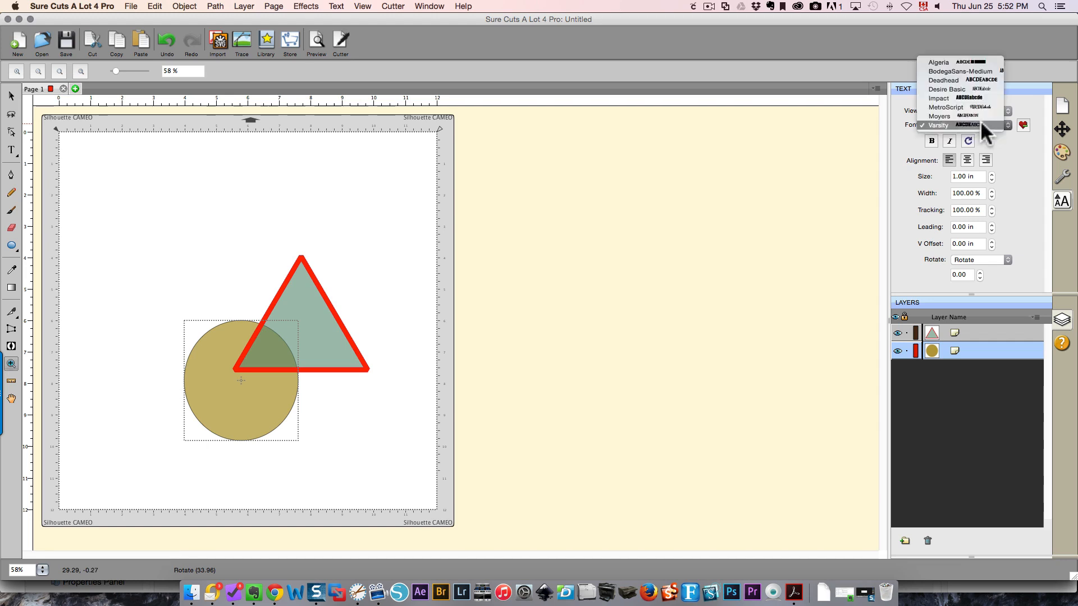
pyautogui.click(1021, 153)
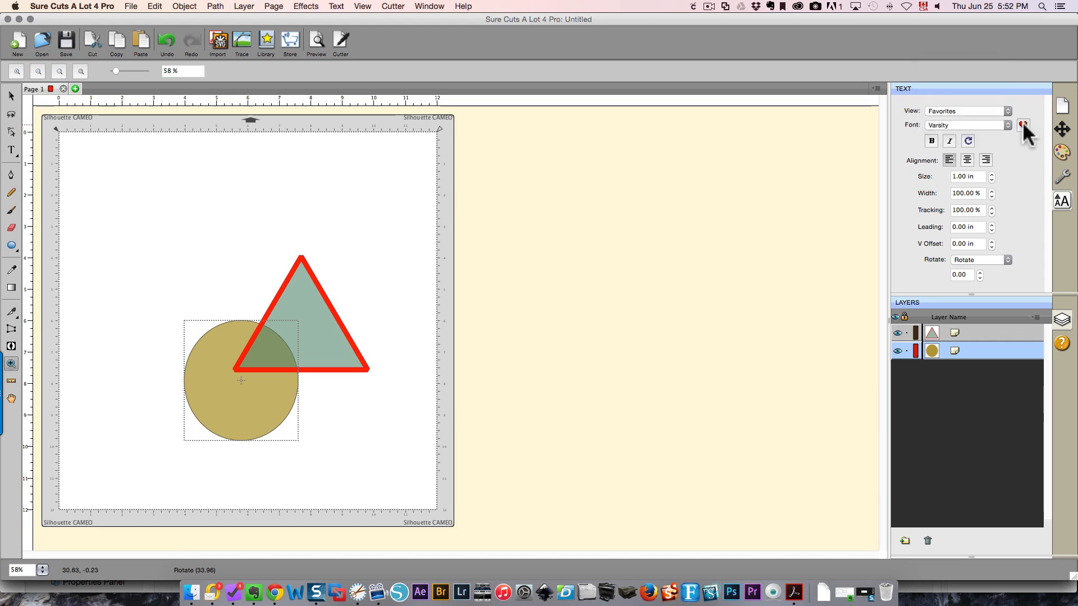
# - From the full font list, choose Deadhead Script and add it to the favorites
pyautogui.click(989, 109)
pyautogui.click(982, 97)
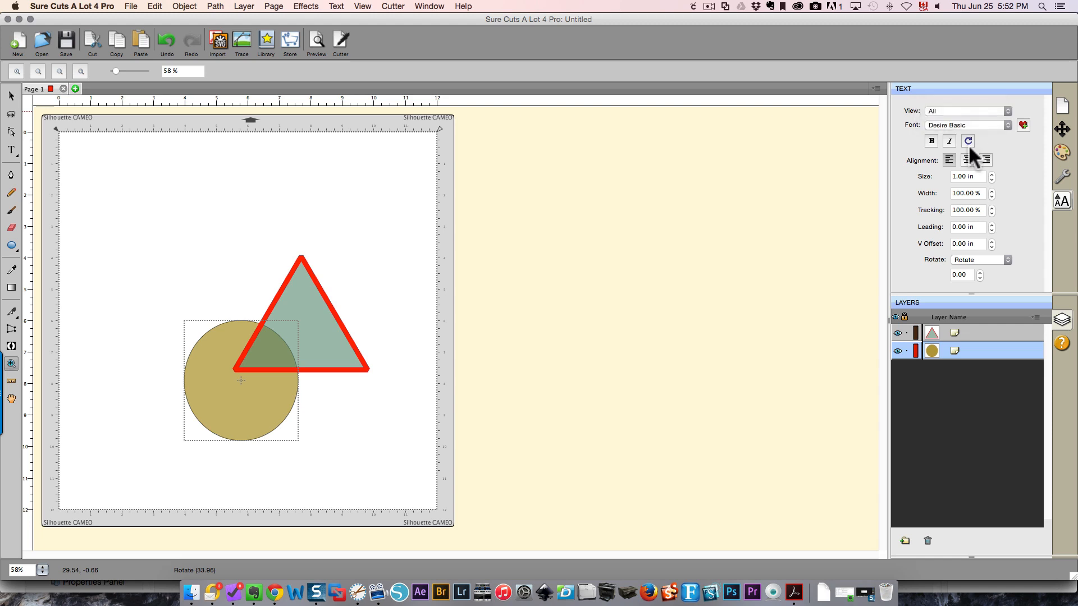
pyautogui.click(977, 126)
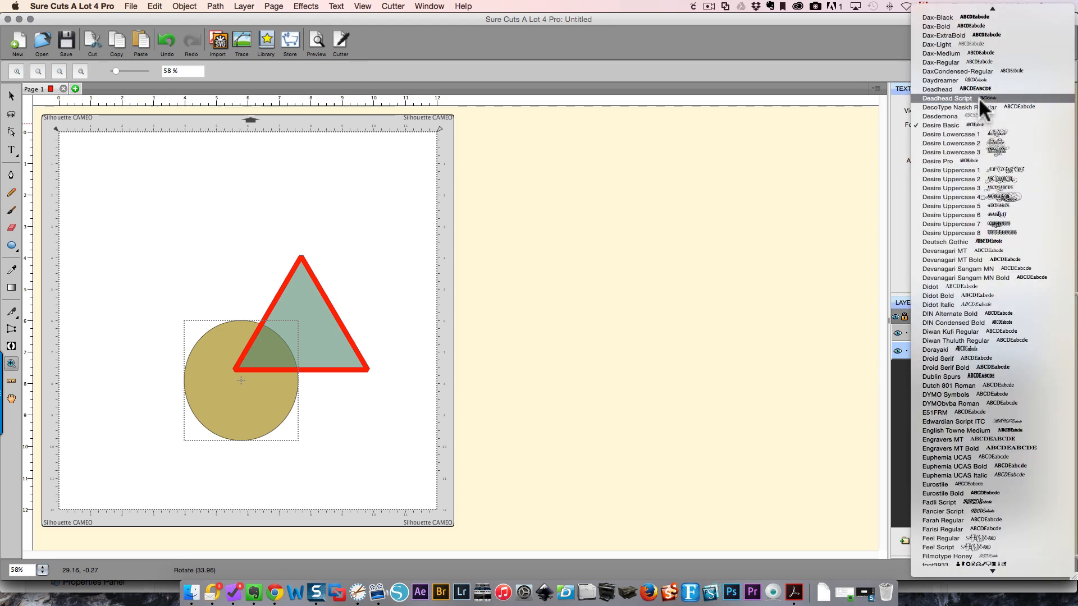
pyautogui.click(978, 98)
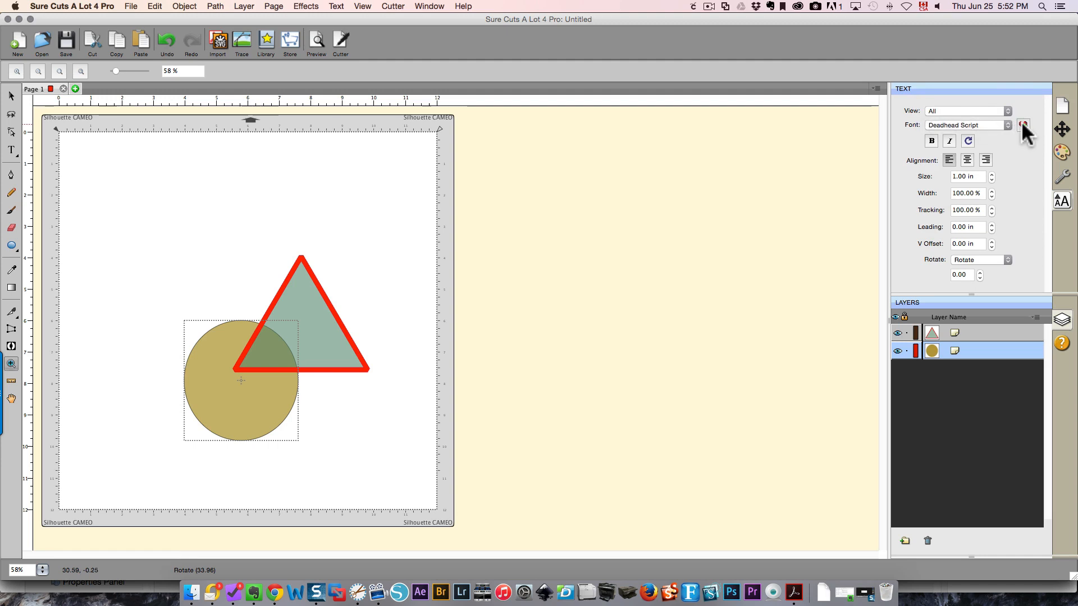
# - Check the favorites for Deadhead Script and return the font view to All
pyautogui.click(986, 110)
pyautogui.click(966, 118)
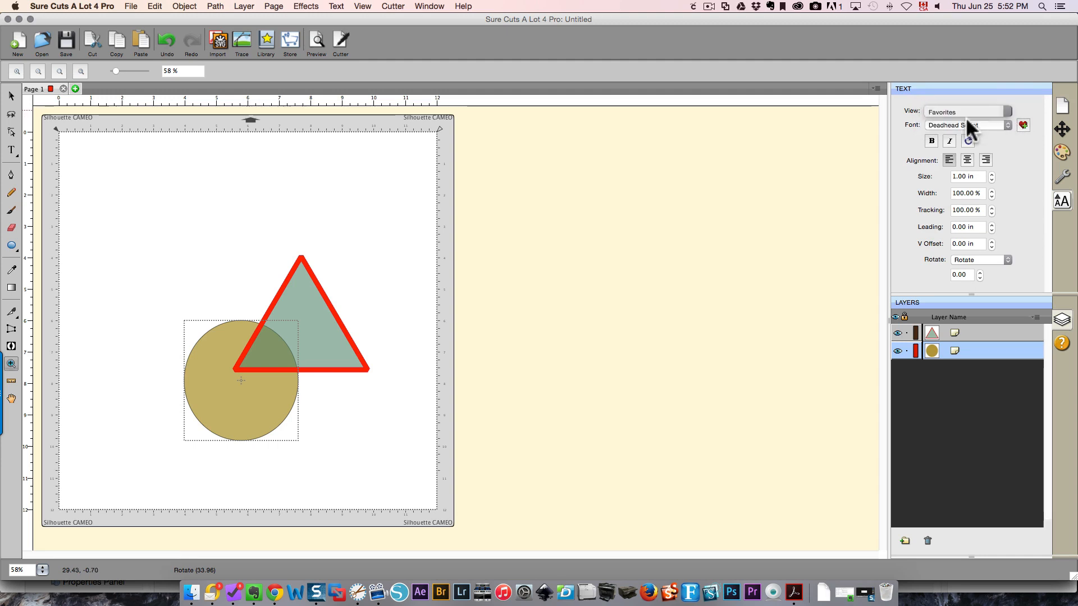
pyautogui.click(963, 122)
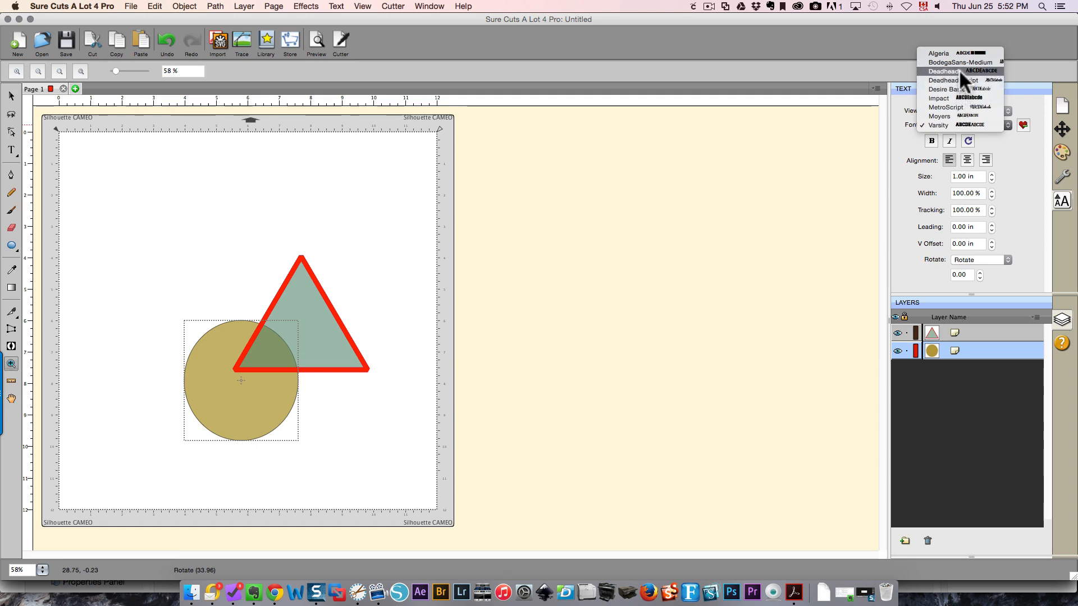
pyautogui.click(1038, 59)
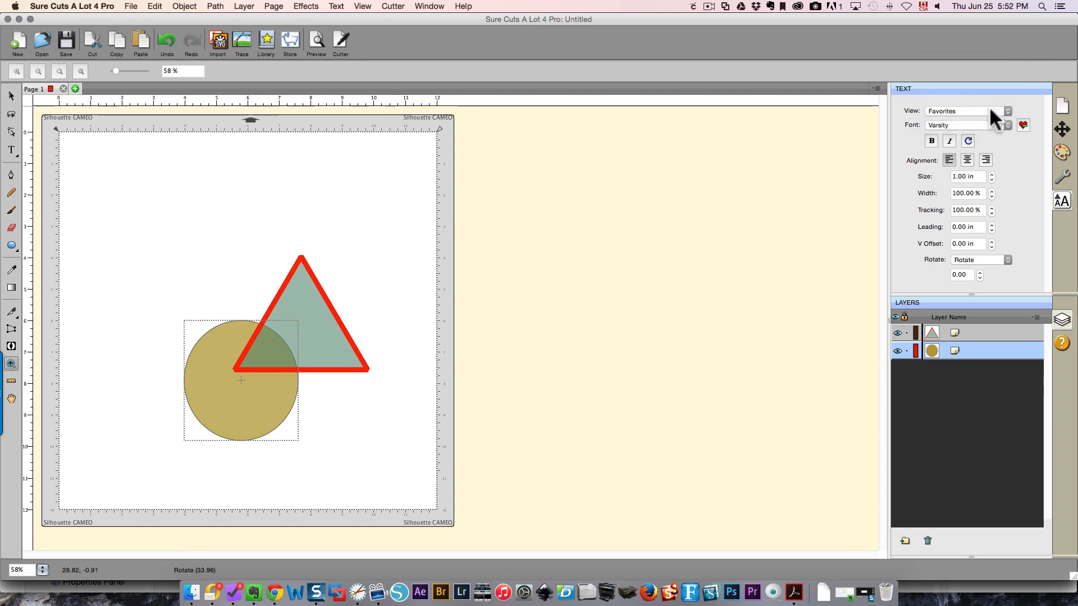
pyautogui.click(989, 108)
pyautogui.click(983, 99)
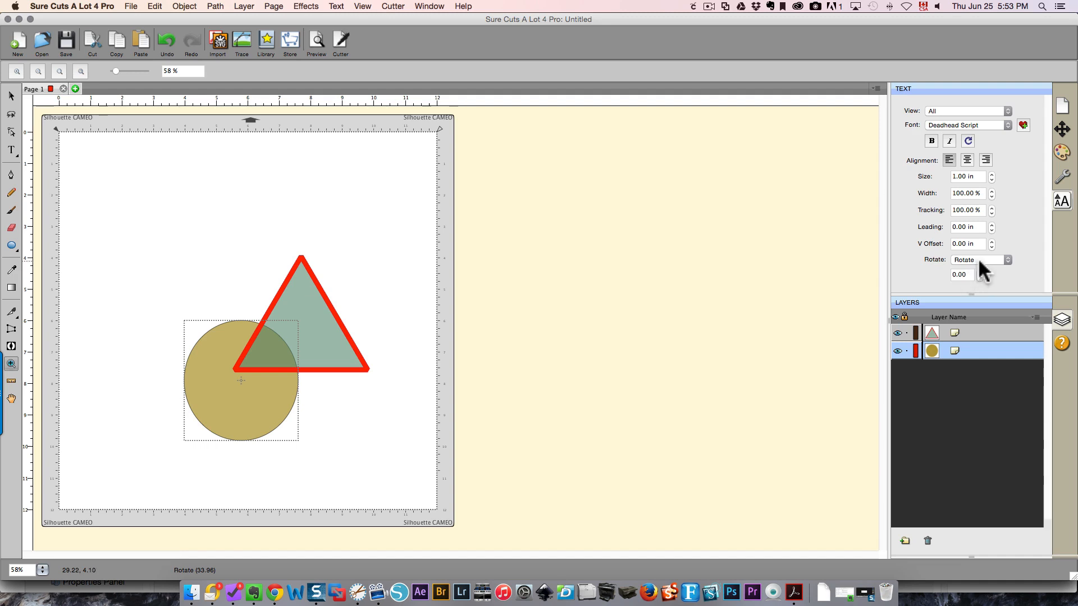
# - Set the text's rotation mode to Skew and switch to the selection tool
pyautogui.click(1008, 258)
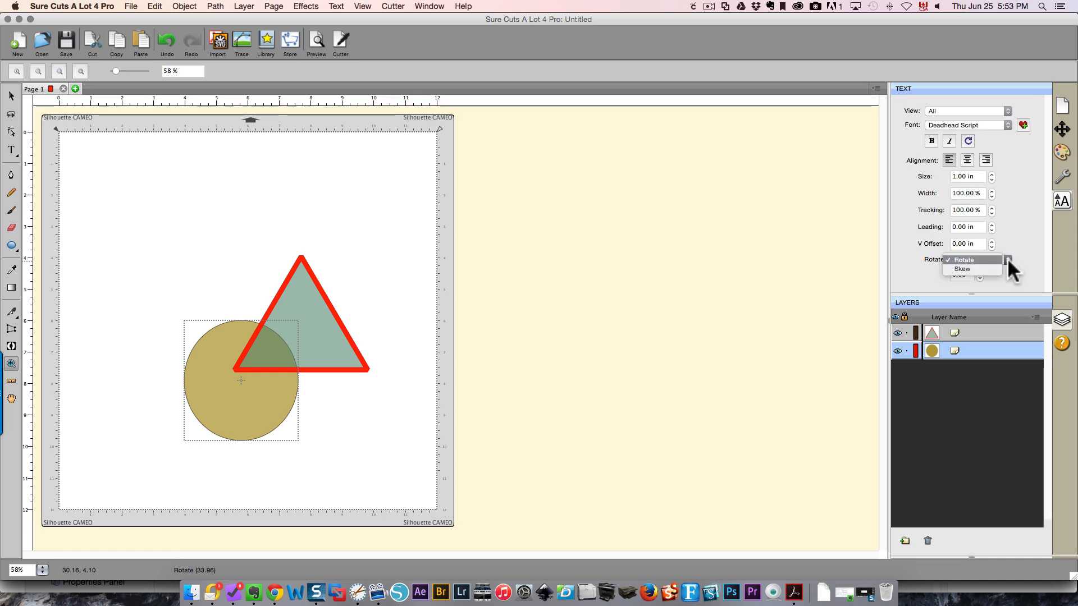
pyautogui.click(992, 264)
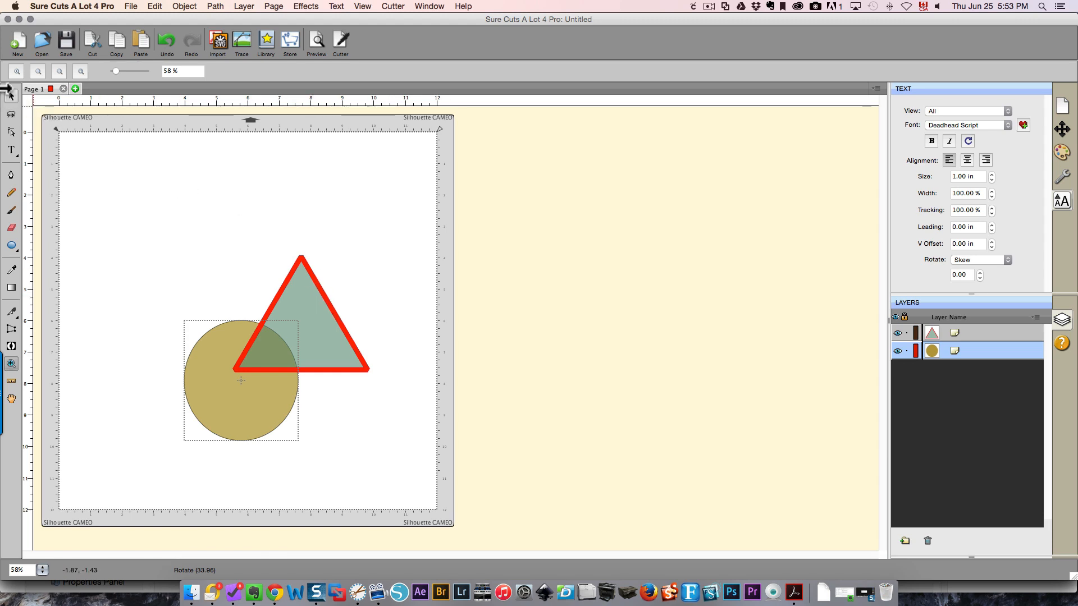
pyautogui.click(11, 97)
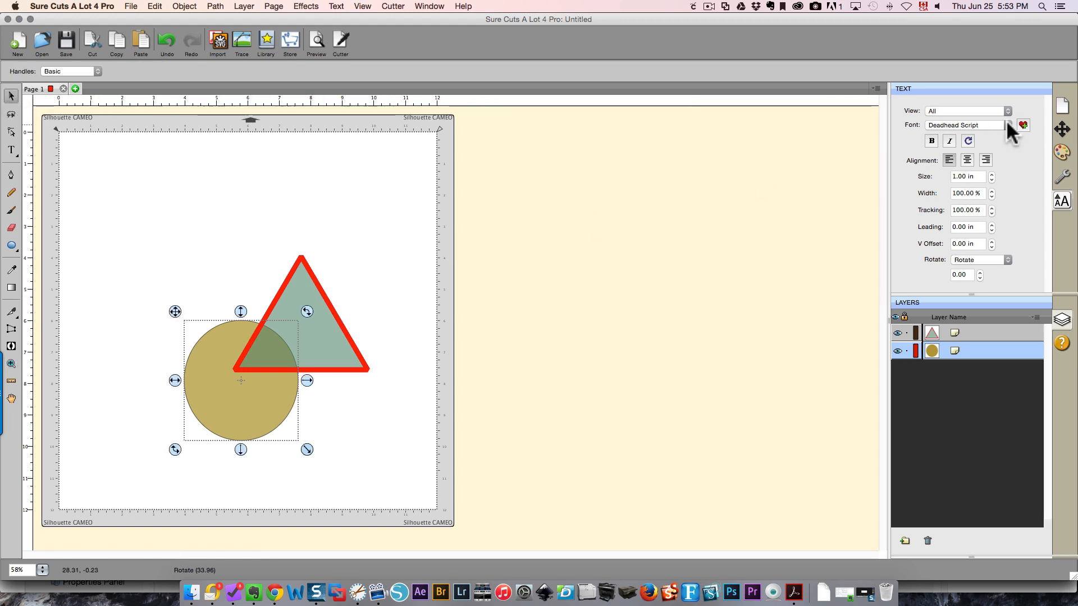
# - Open the document settings and toggle the mat grid on and off
pyautogui.click(1063, 106)
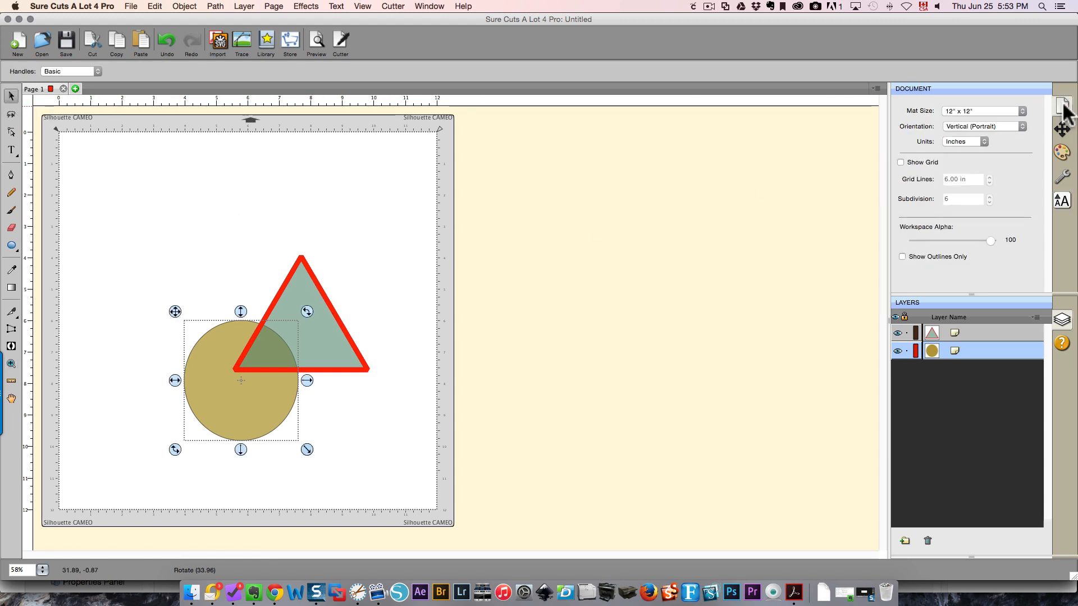
pyautogui.click(901, 161)
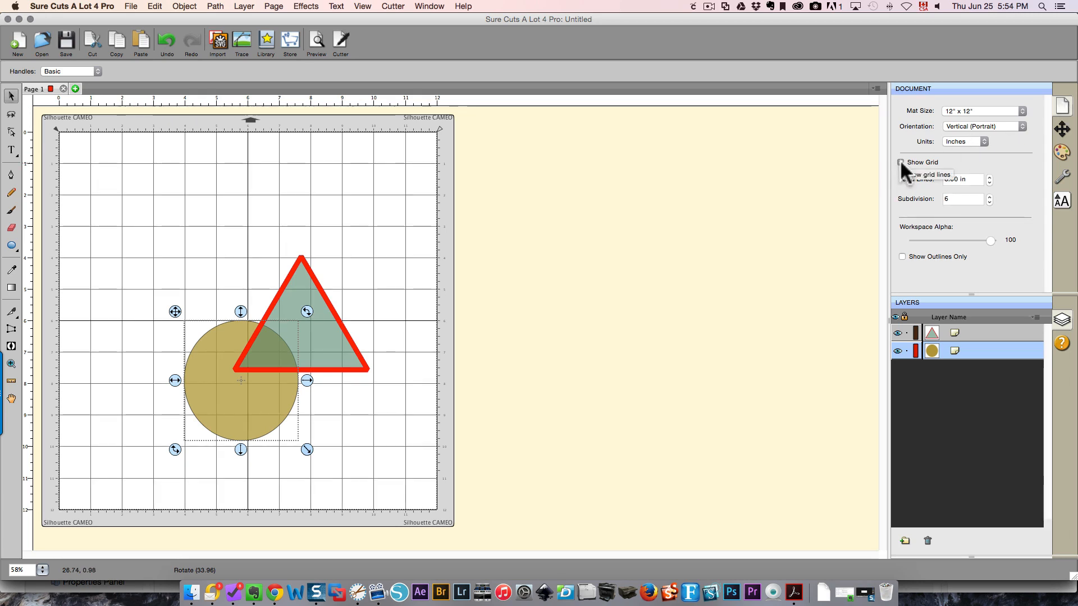
pyautogui.click(901, 163)
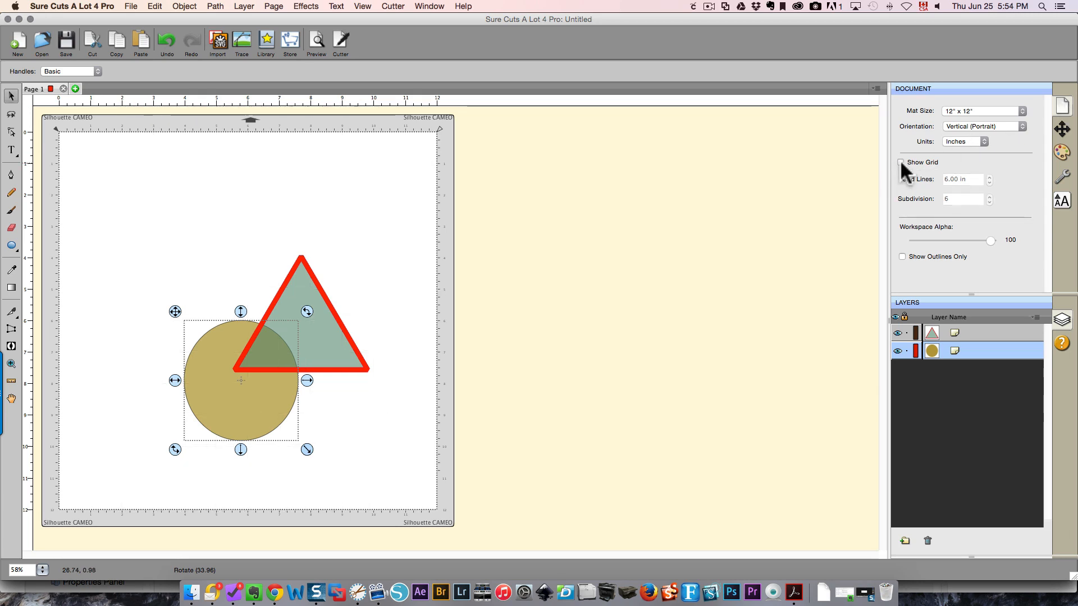
# - Show the grid on the mat and set the mat orientation to Horizontal (Landscape)
pyautogui.click(362, 6)
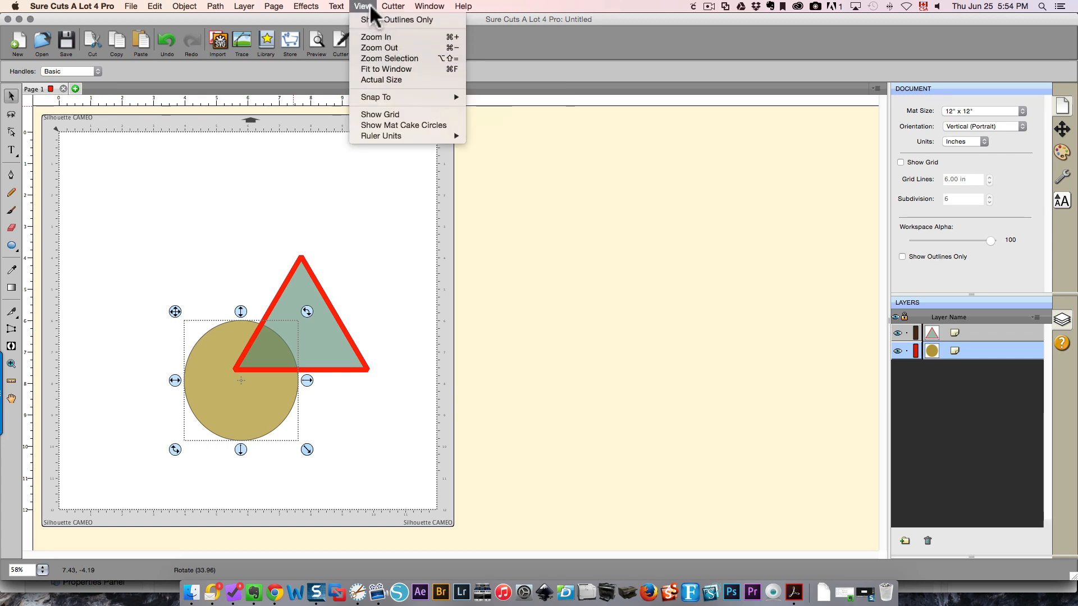
pyautogui.click(393, 114)
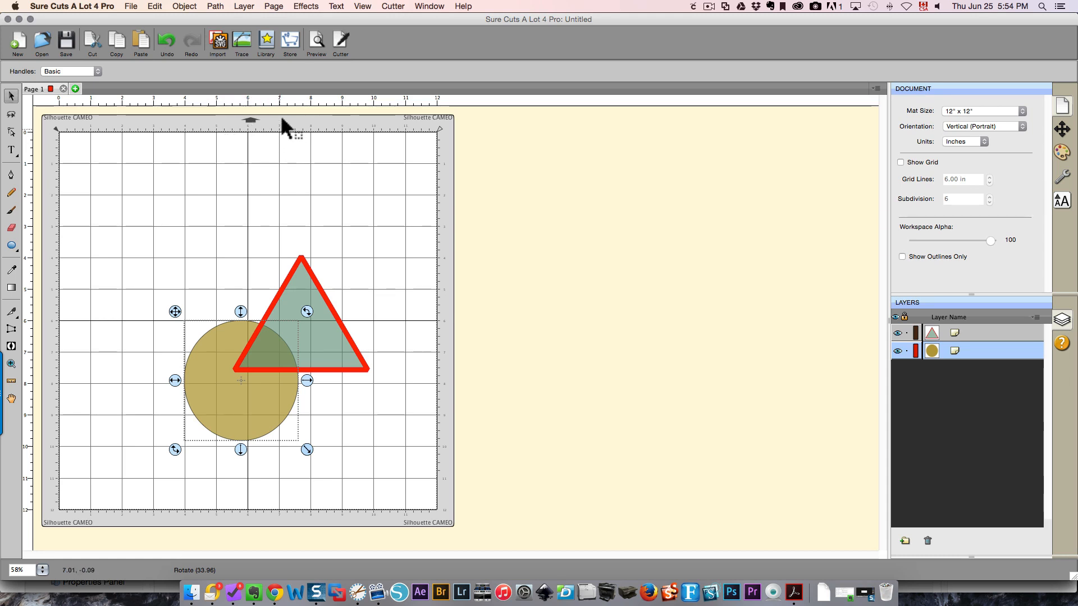
pyautogui.click(985, 125)
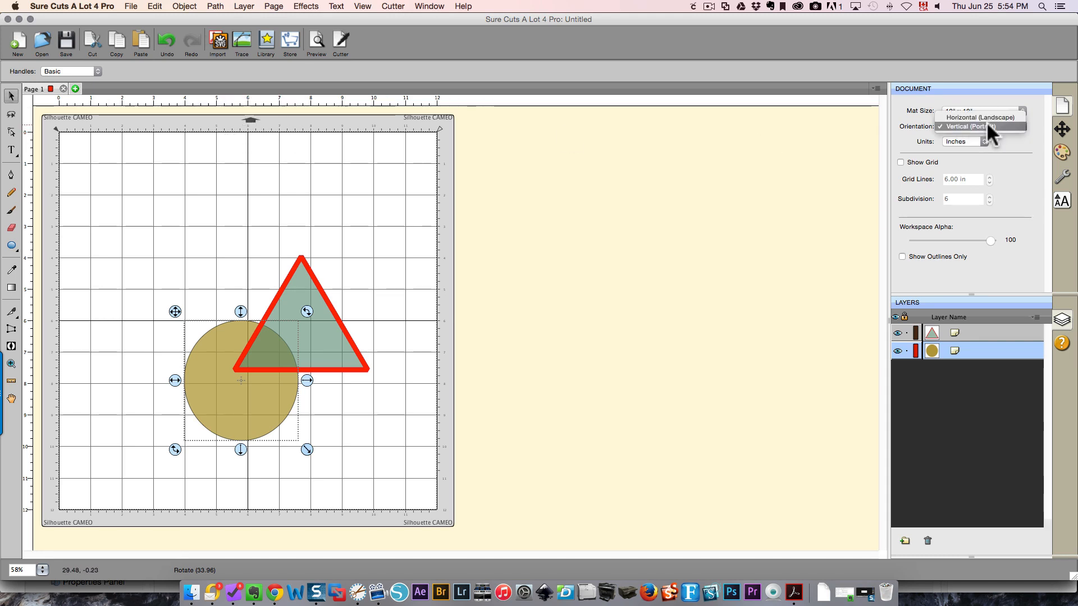
pyautogui.click(987, 117)
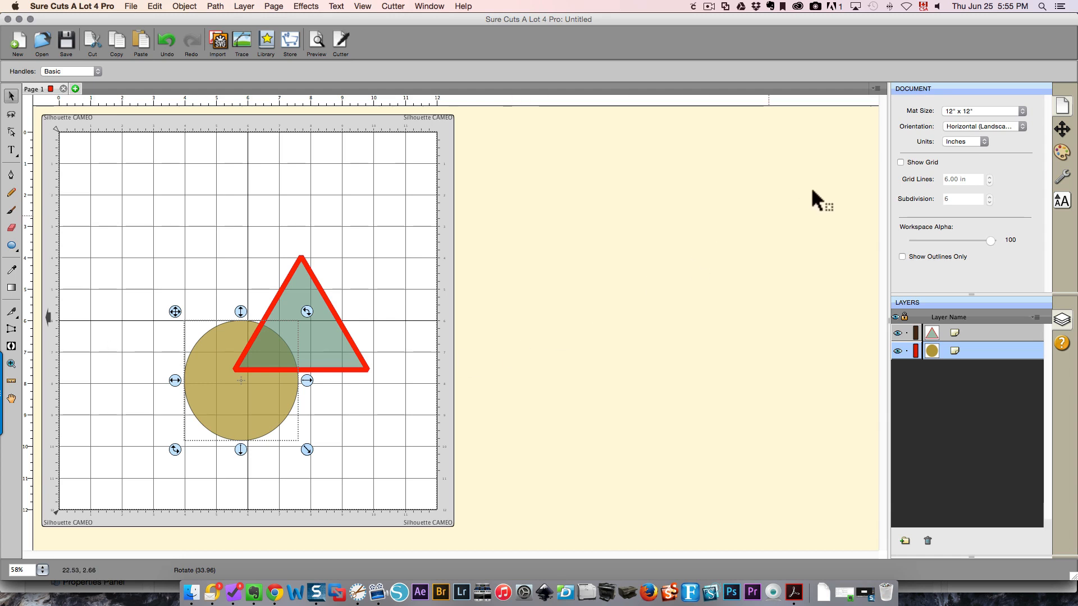
# - Set the mat size to 12" x 24" and move the circle beside the triangle to about X 12.35 in, Y 3.78 in
pyautogui.click(983, 108)
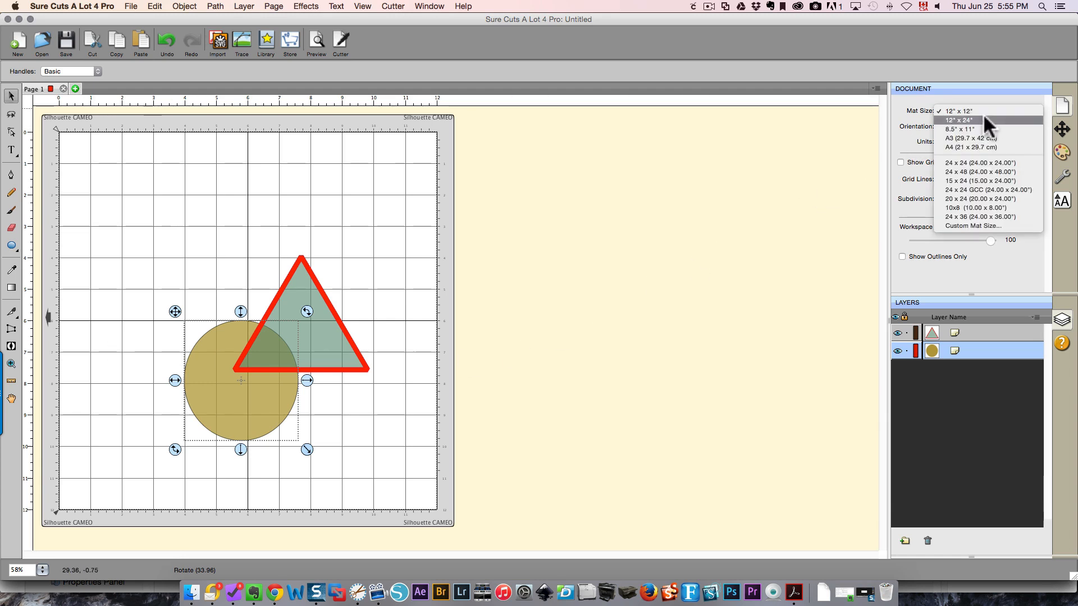
pyautogui.click(983, 113)
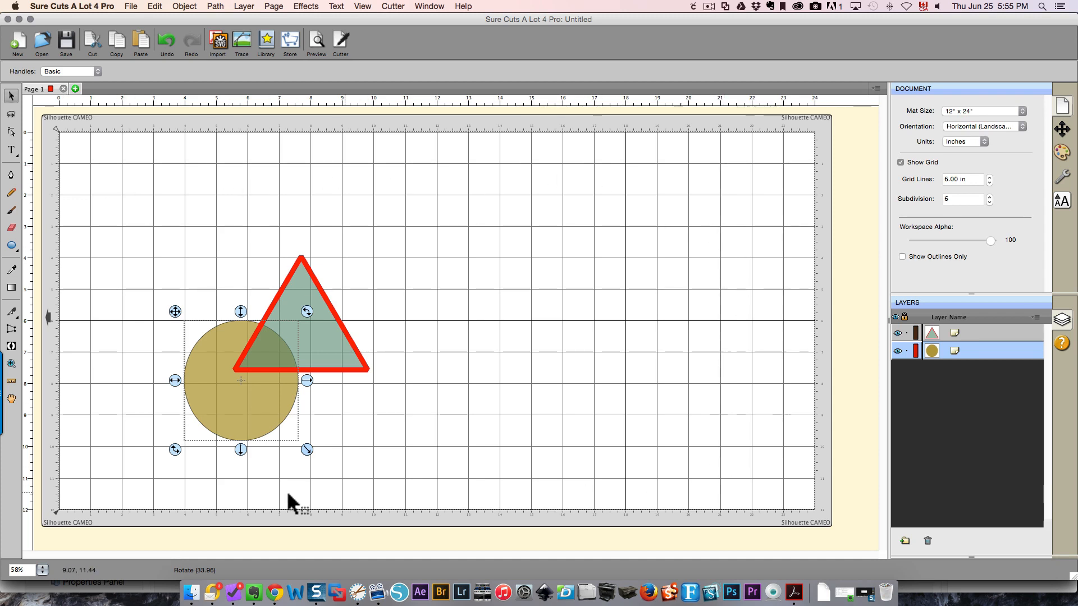
pyautogui.moveTo(252, 438); pyautogui.dragTo(516, 368)
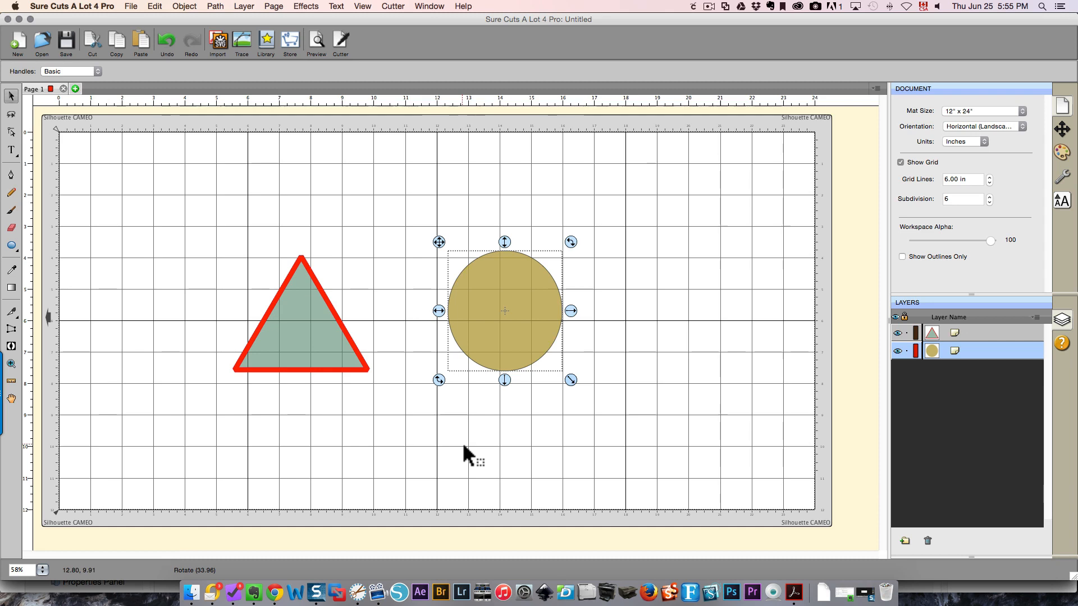
# - Set the mat orientation to Vertical (Portrait) and fit the whole mat in the workspace view
pyautogui.click(1003, 125)
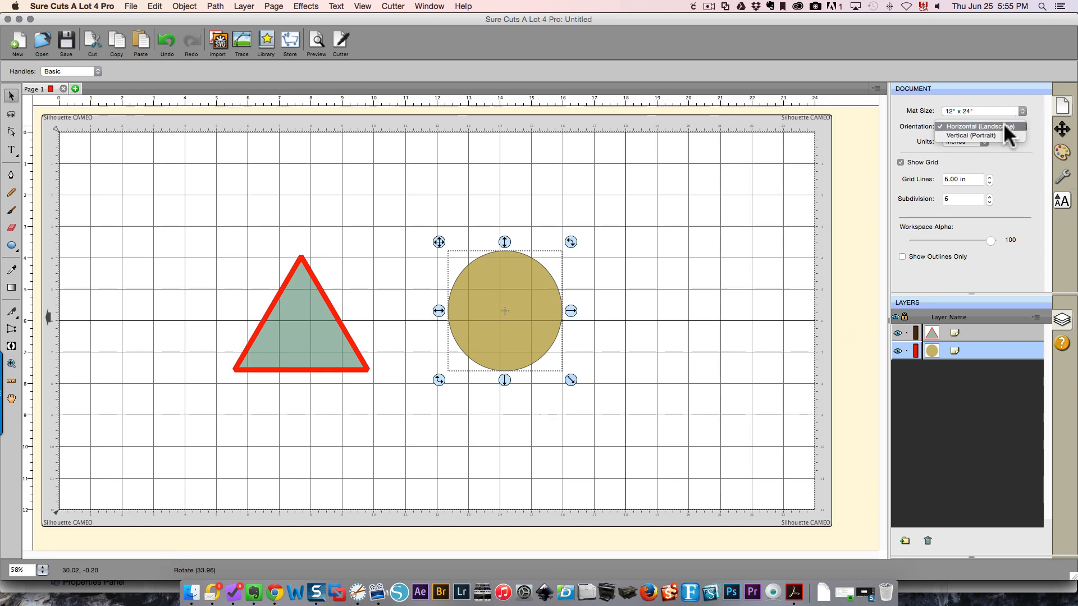
pyautogui.click(1000, 136)
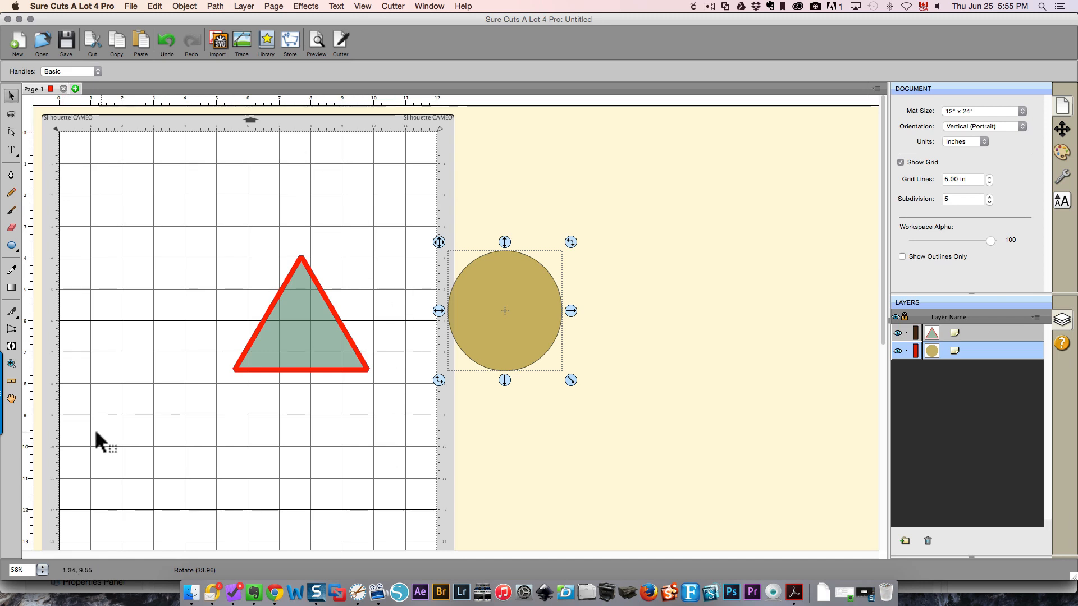
pyautogui.click(11, 364)
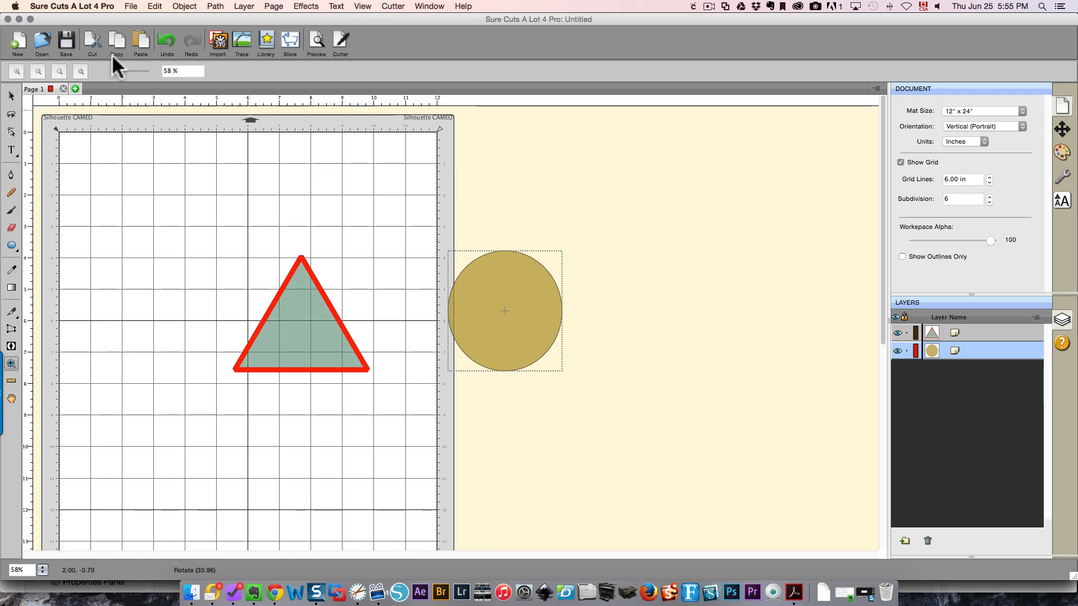
pyautogui.click(81, 72)
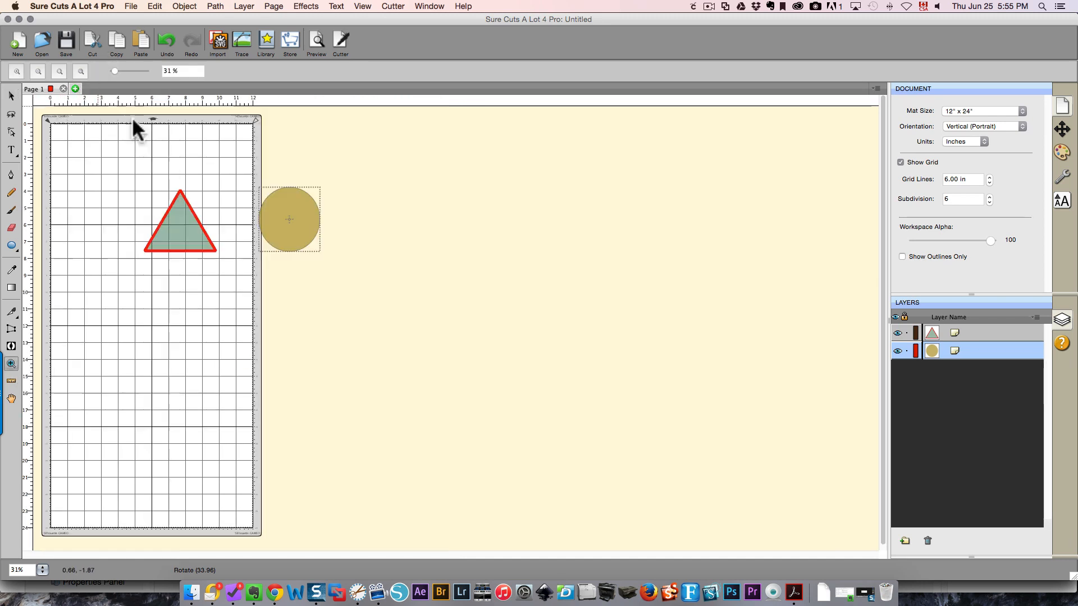
# - Set the mat size to 12" x 12" and move the circle back onto the mat at about X 0.95 in, Y 2.30 in
pyautogui.click(983, 107)
pyautogui.click(985, 104)
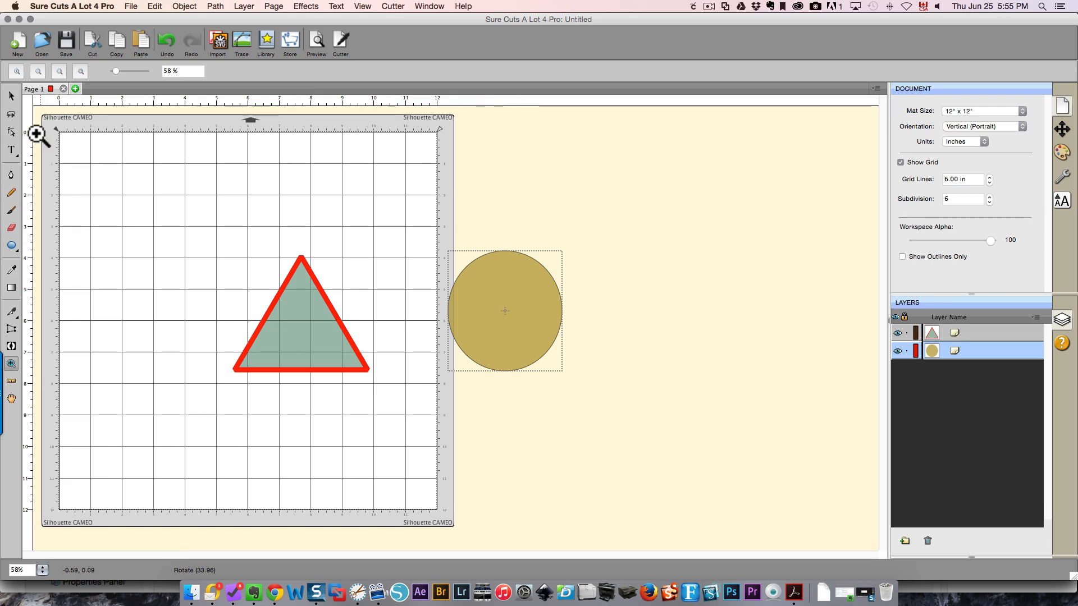
pyautogui.click(12, 97)
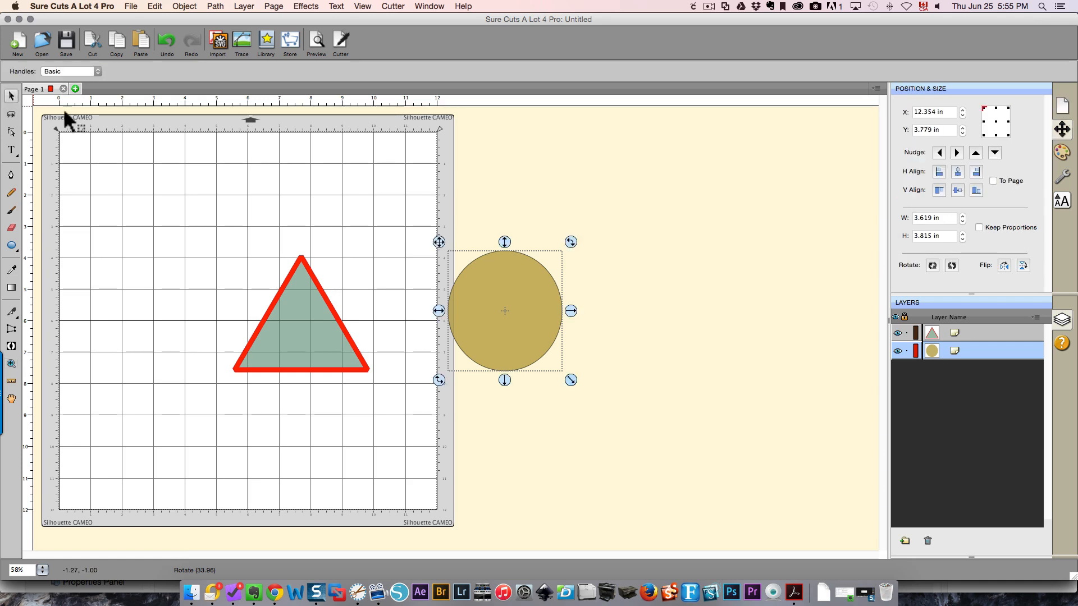
pyautogui.moveTo(531, 303); pyautogui.dragTo(178, 263)
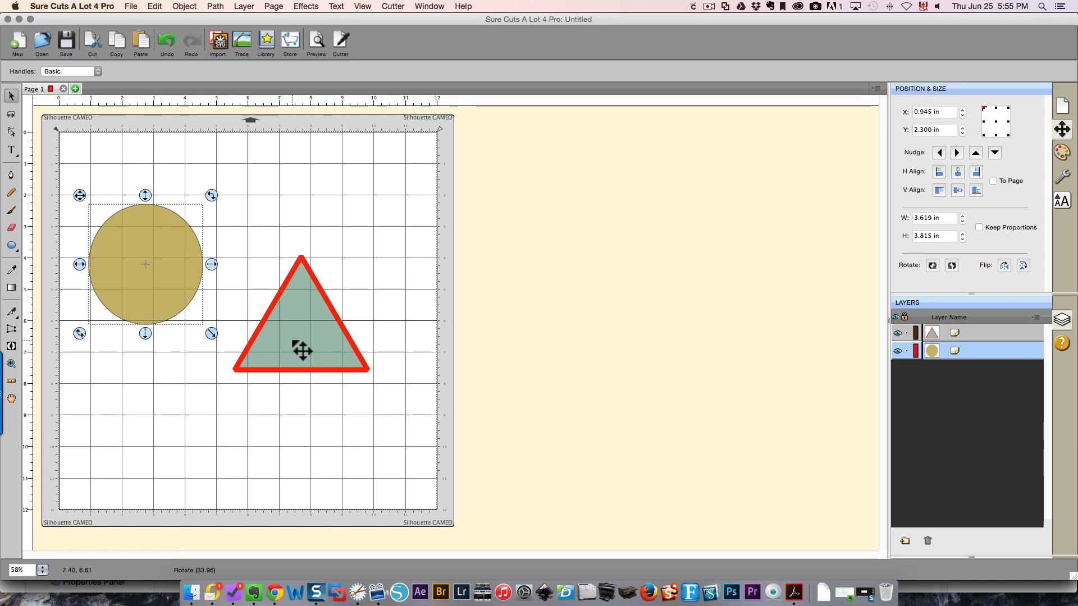
# - Select the triangle and turn on the Show Outlines Only display
pyautogui.click(306, 324)
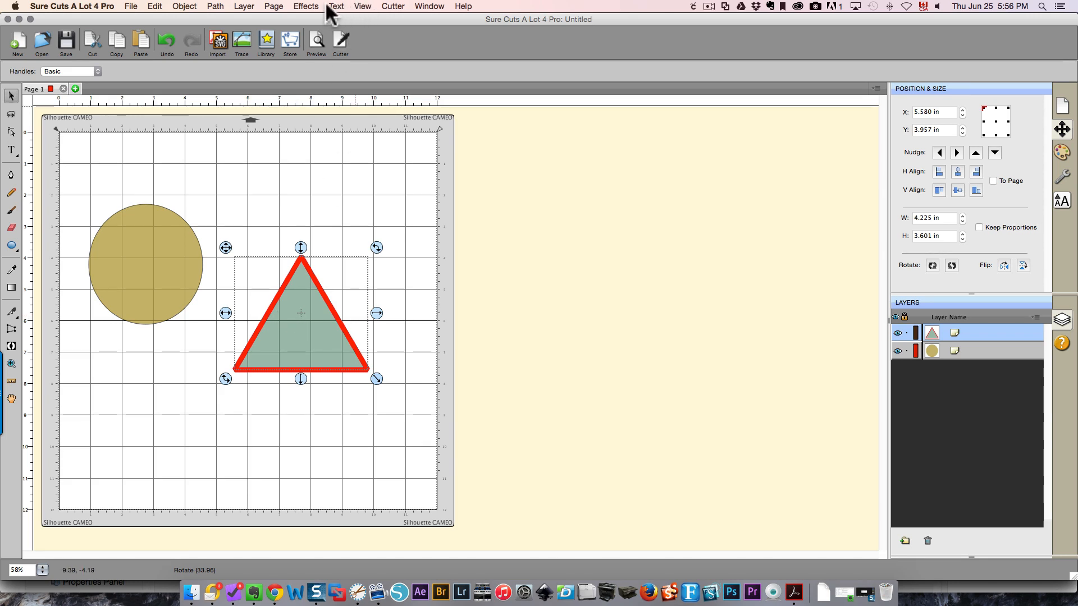
pyautogui.click(362, 7)
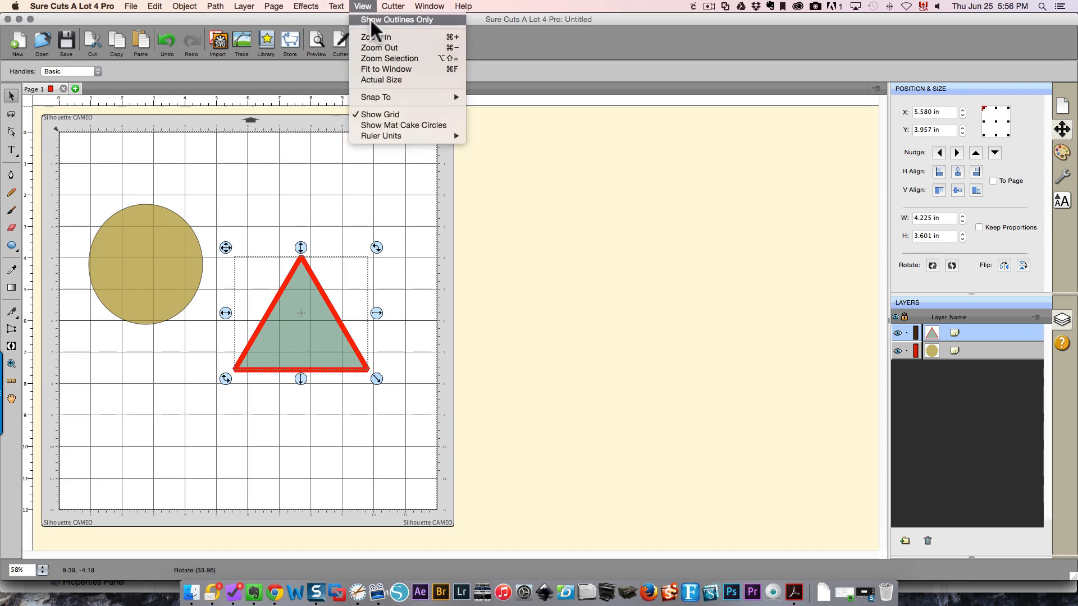
pyautogui.click(370, 19)
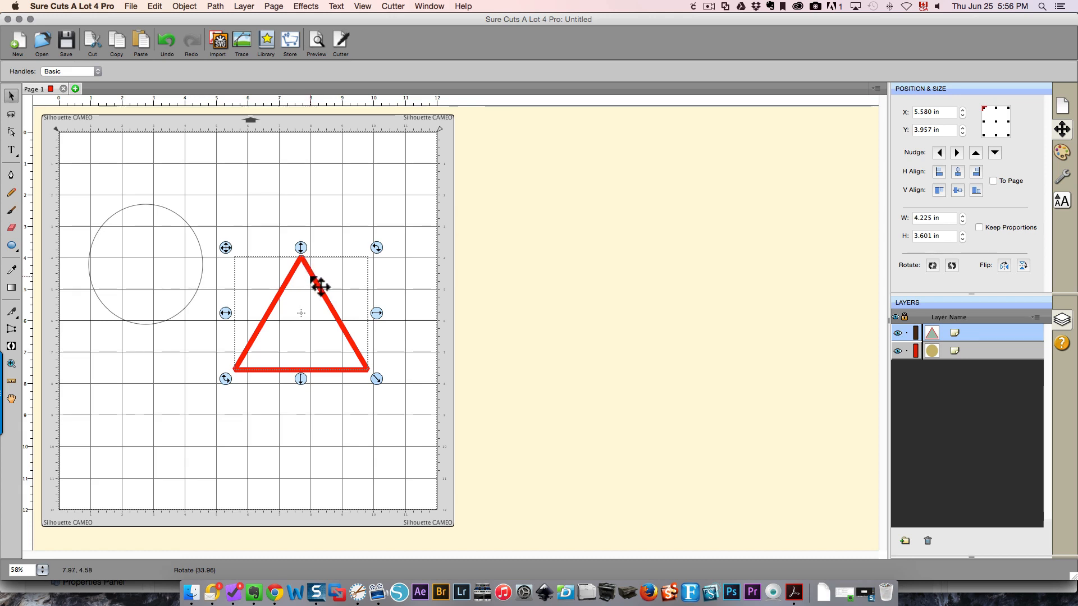
# - Reduce the triangle's stroke width to 1.00
pyautogui.click(1062, 153)
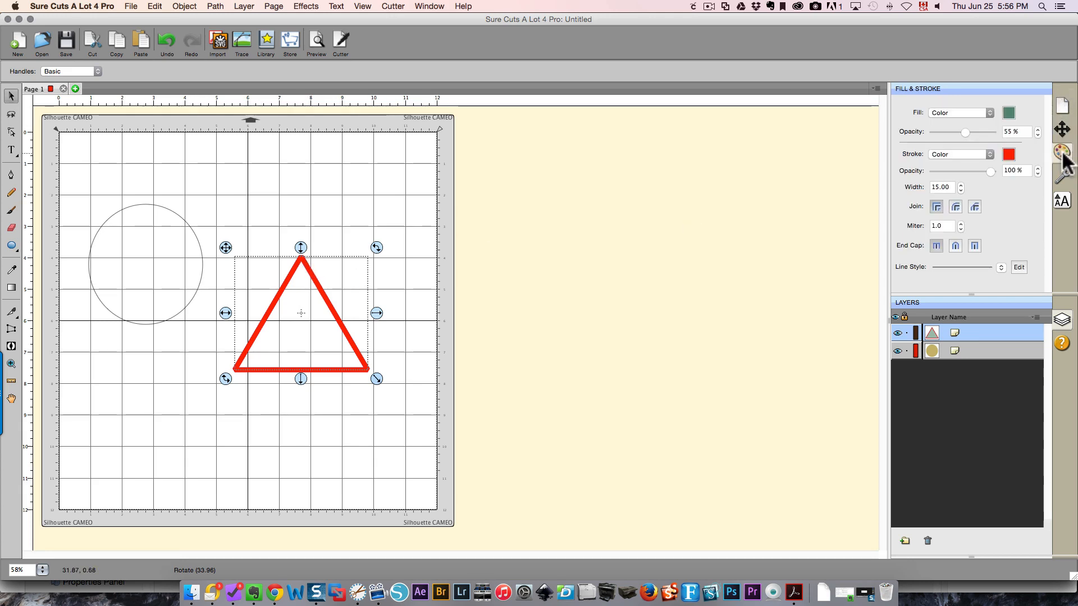
pyautogui.click(960, 190)
pyautogui.click(960, 190)
pyautogui.click(960, 189)
pyautogui.click(960, 189)
pyautogui.click(959, 189)
pyautogui.click(960, 189)
pyautogui.click(960, 189)
pyautogui.click(960, 189)
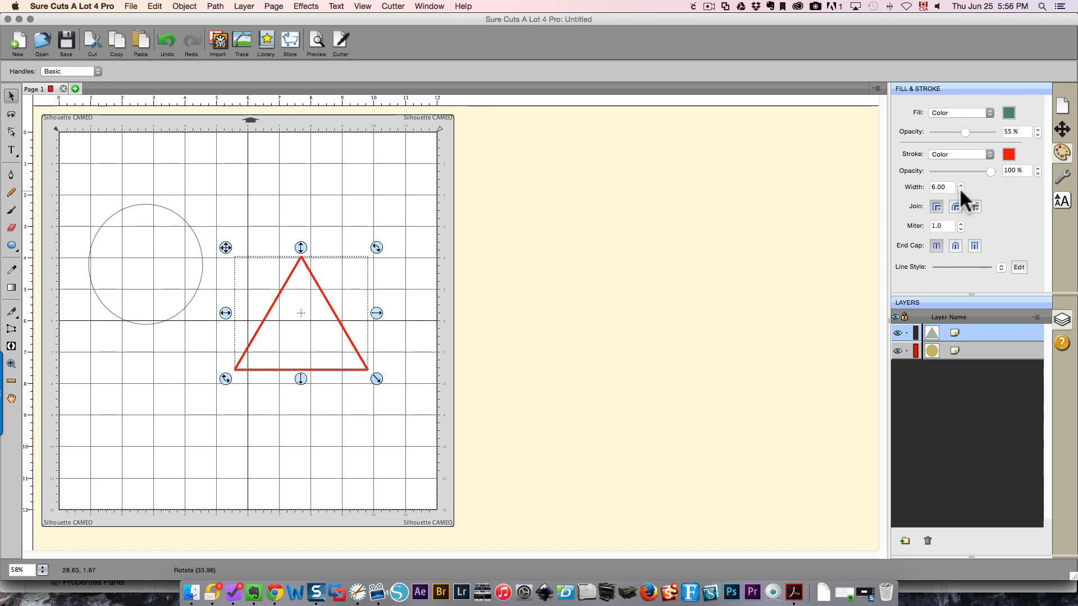
pyautogui.click(960, 189)
pyautogui.click(960, 189)
pyautogui.click(960, 189)
pyautogui.click(960, 189)
pyautogui.click(959, 189)
pyautogui.click(960, 189)
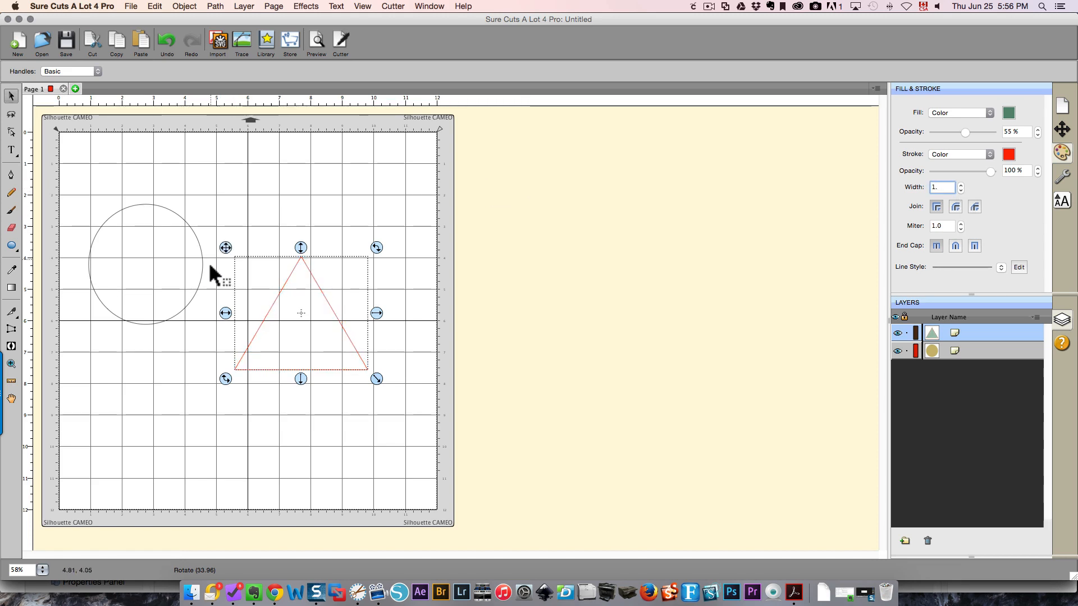
# - Check the circle's stroke settings and change the triangle's stroke color to Licorice
pyautogui.click(210, 278)
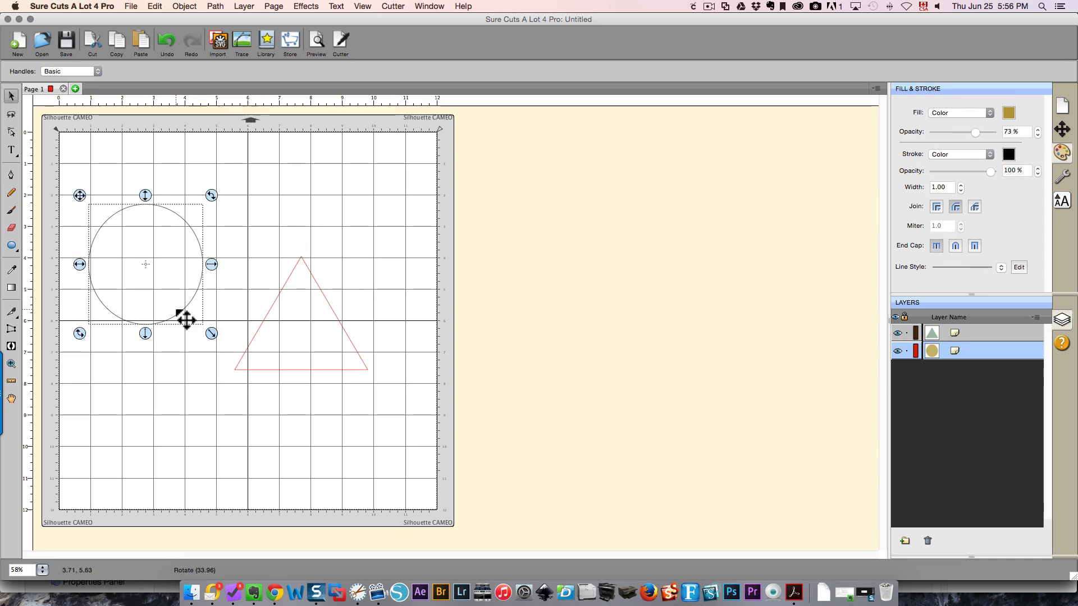
pyautogui.click(330, 370)
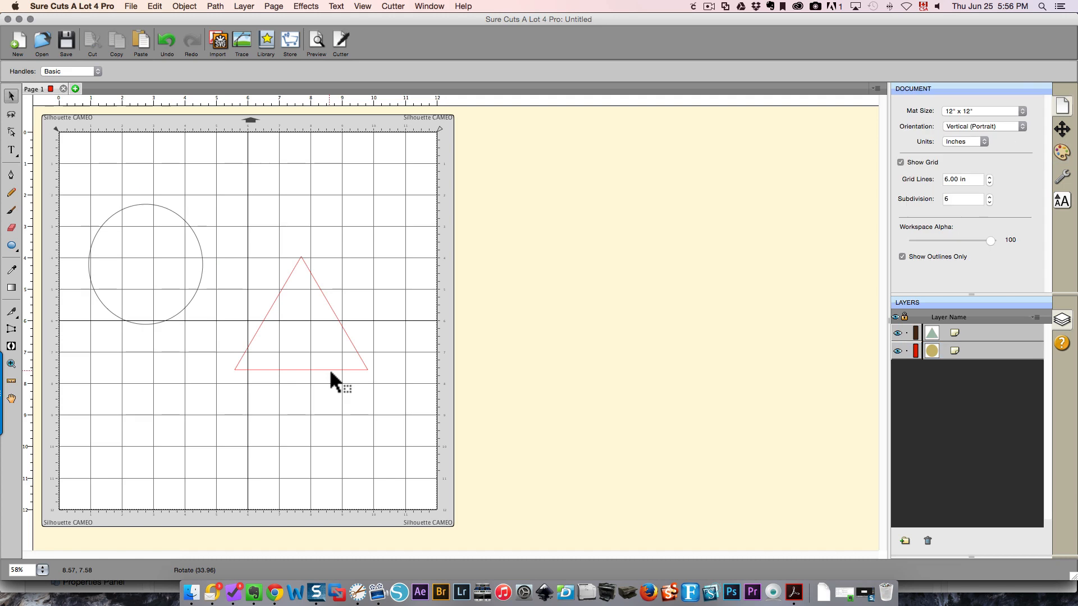
pyautogui.click(362, 362)
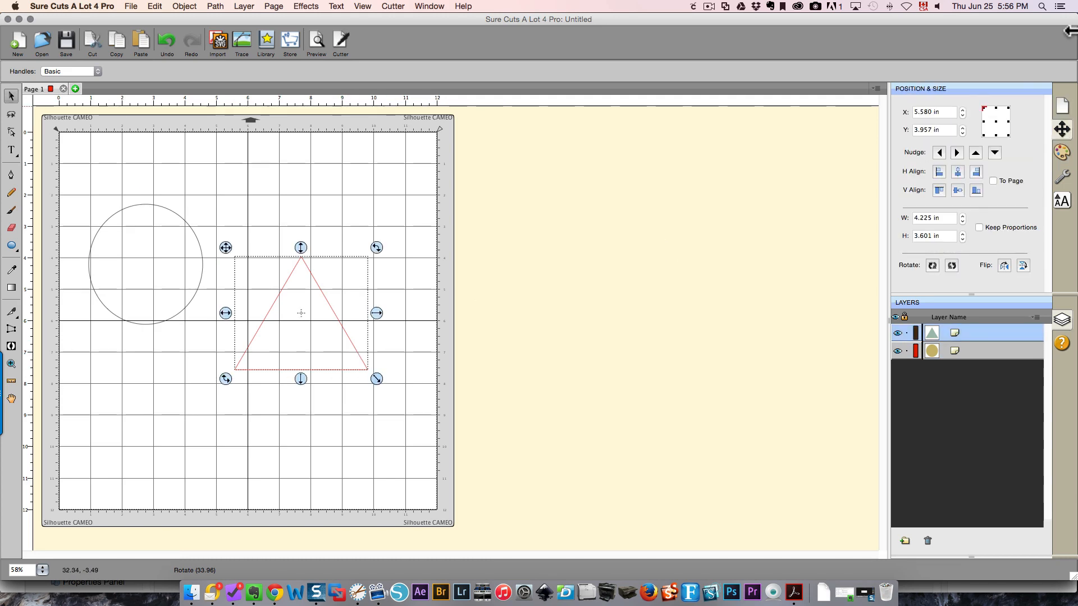
pyautogui.click(1061, 152)
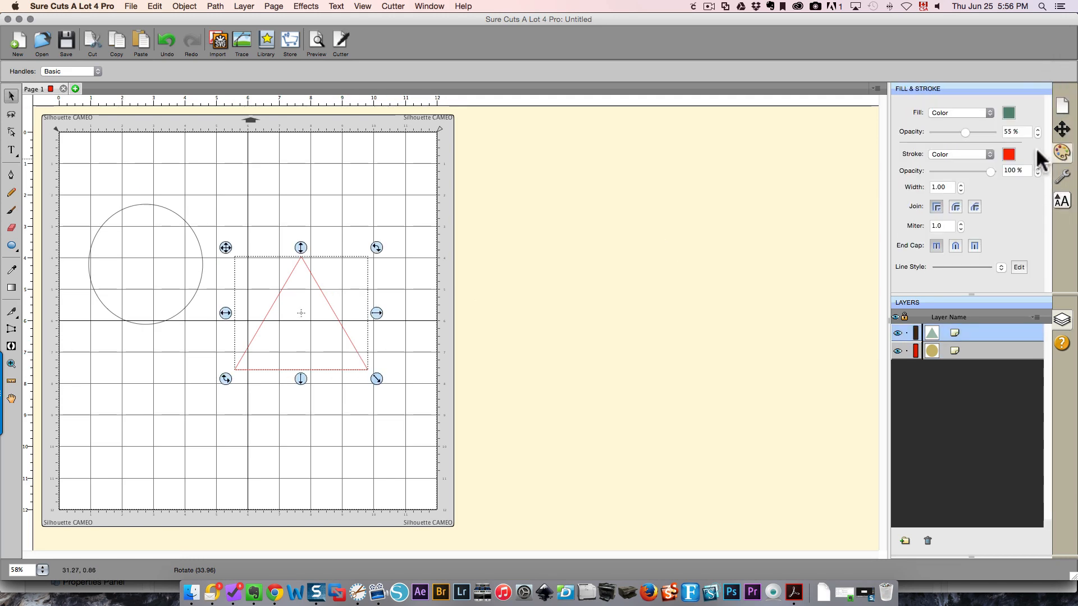
pyautogui.click(1009, 152)
pyautogui.click(576, 230)
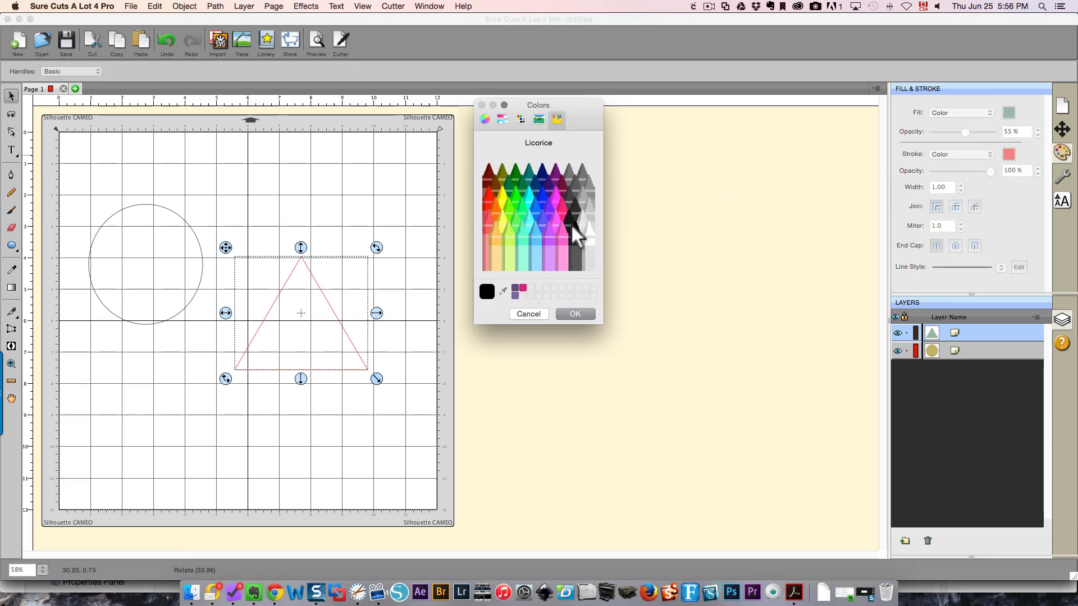
pyautogui.click(574, 314)
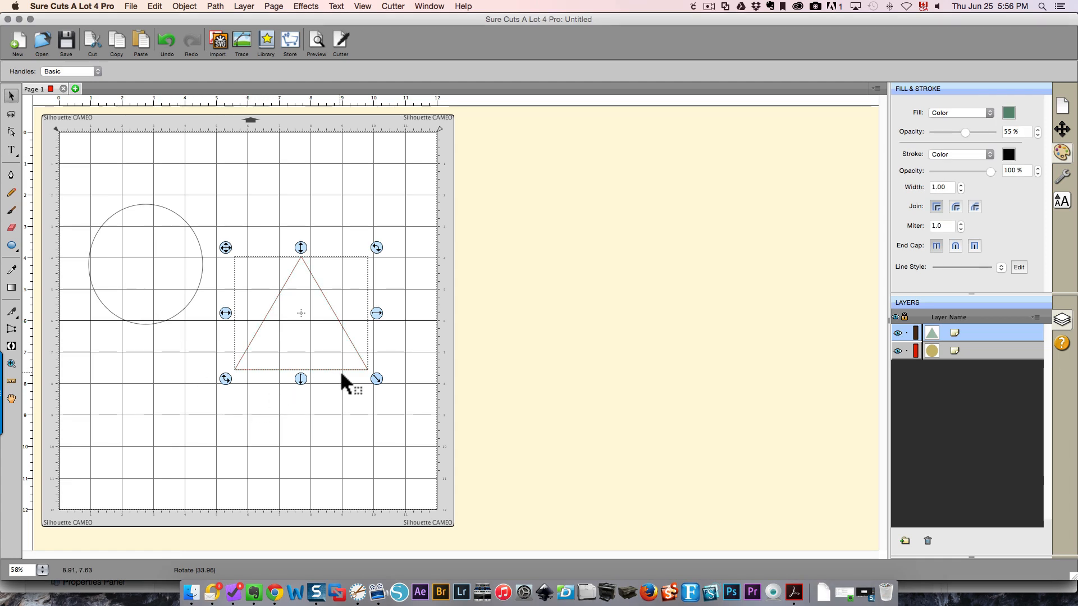
# - Turn off Show Outlines Only in the document settings
pyautogui.click(1064, 110)
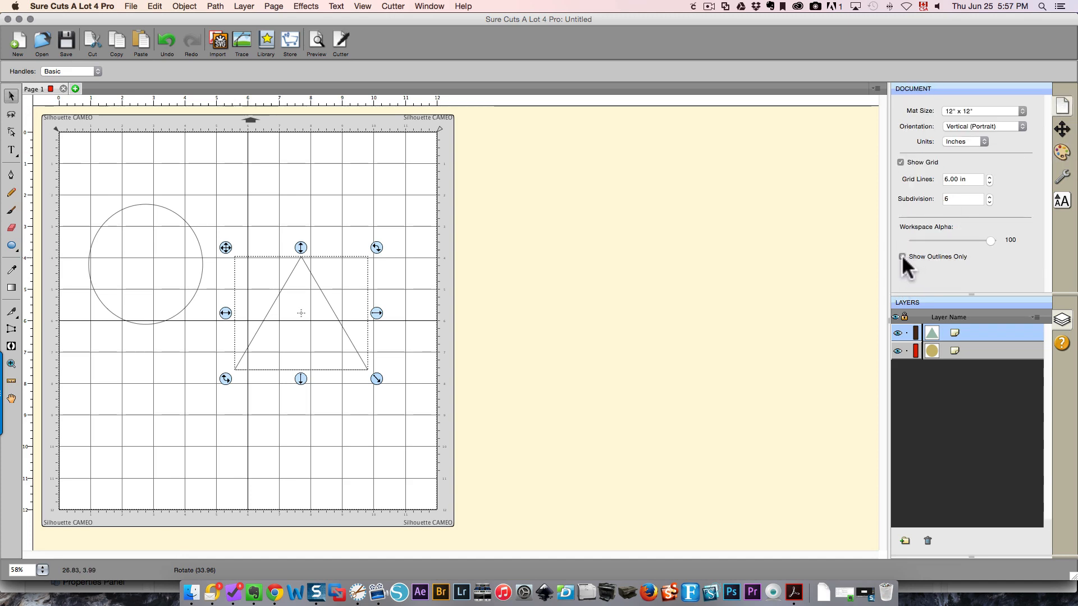
pyautogui.click(903, 256)
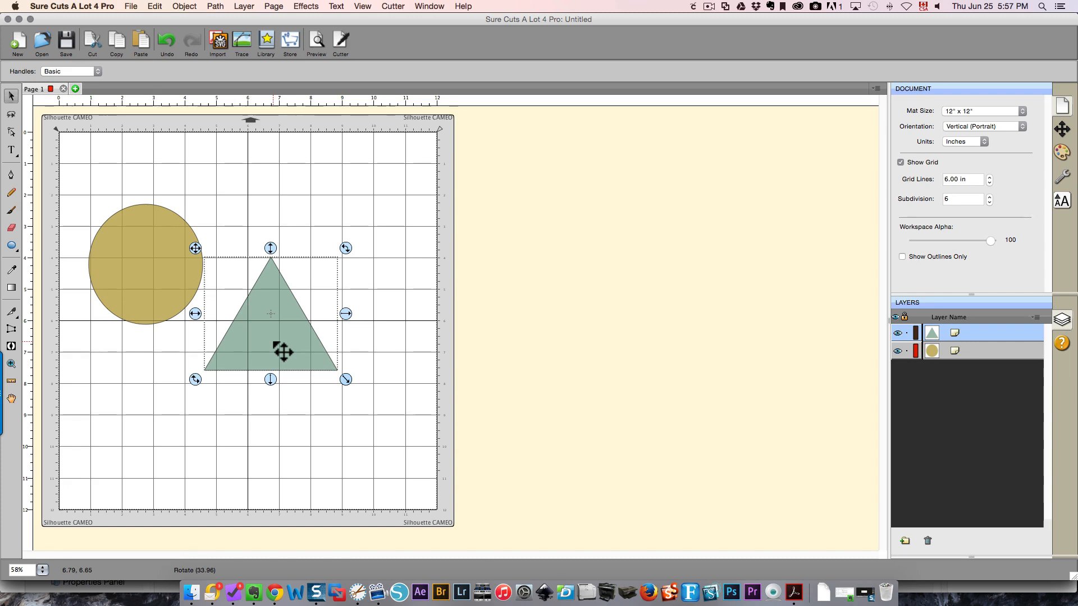
# - Remove the GCC and Silhouette CAMEO cutters from the list of managed cutters and finish the dialog
pyautogui.click(395, 6)
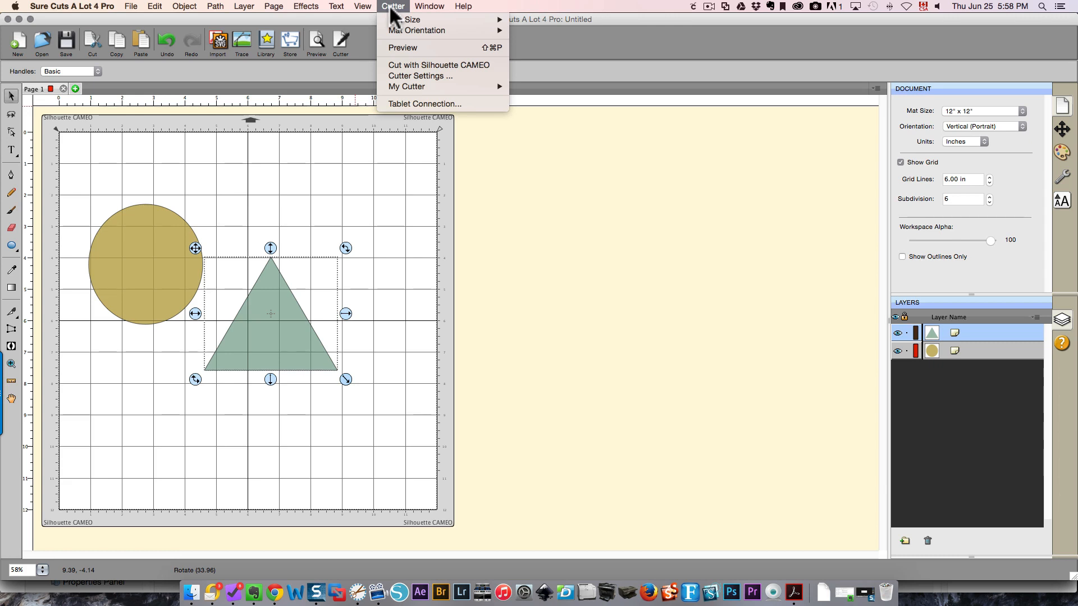
pyautogui.moveTo(438, 87)
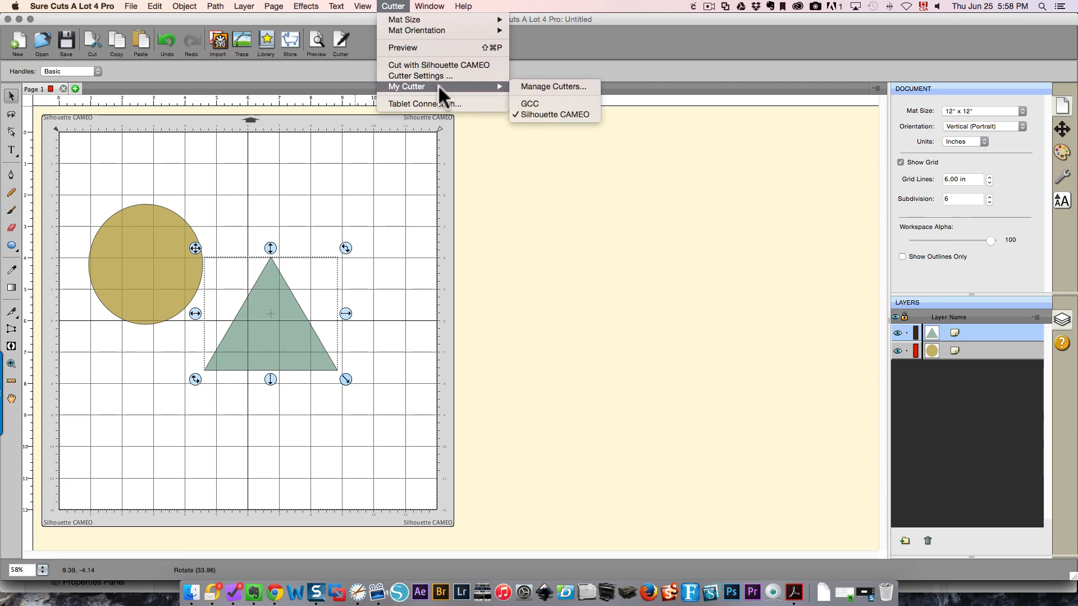
pyautogui.click(537, 86)
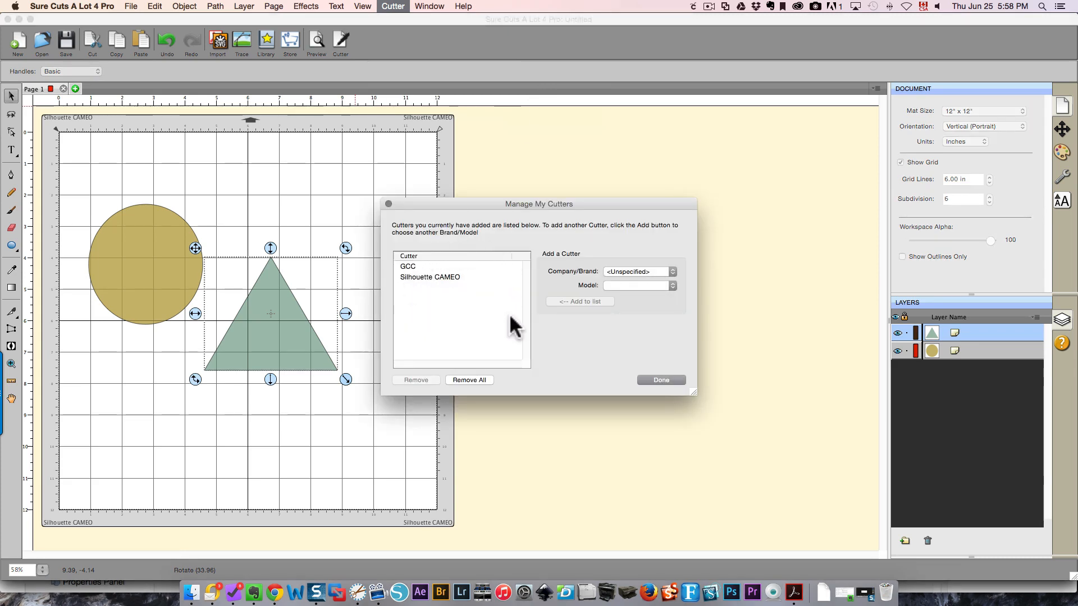
pyautogui.click(406, 266)
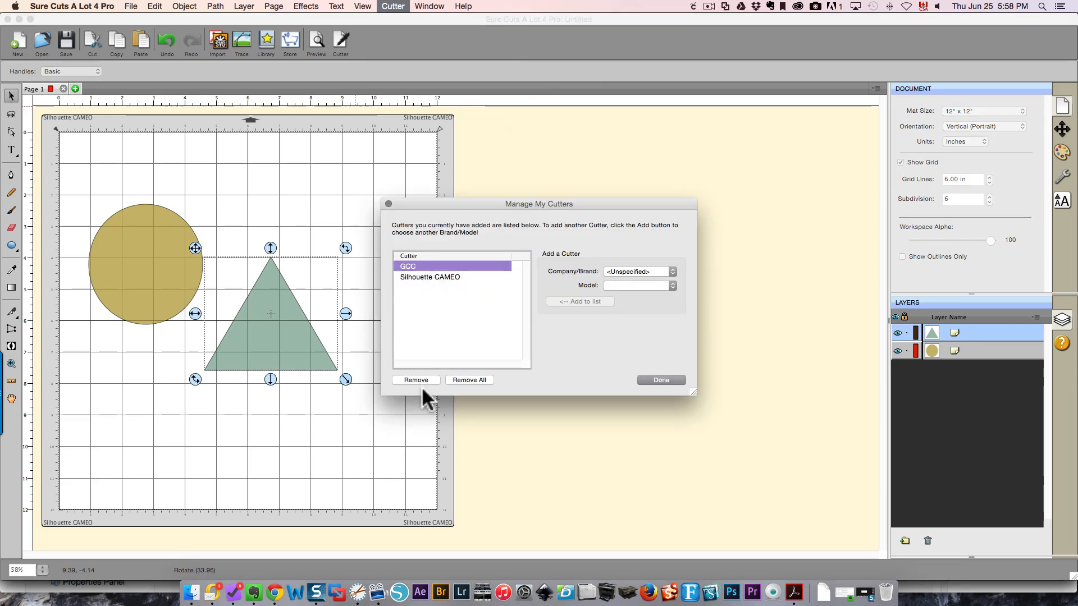
pyautogui.click(422, 375)
pyautogui.click(422, 266)
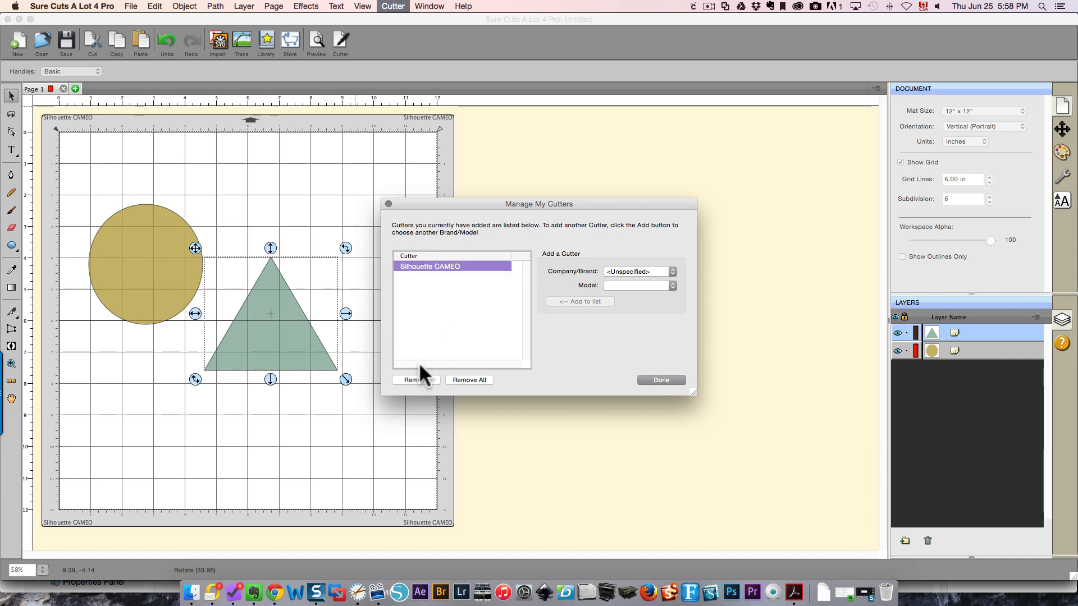
pyautogui.click(417, 379)
pyautogui.click(661, 380)
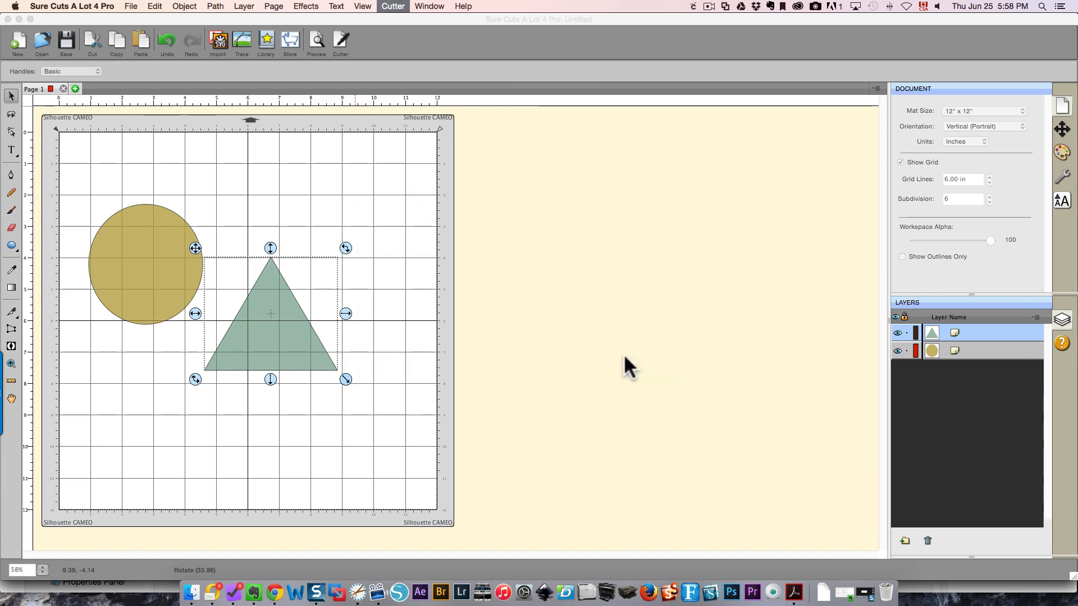
# - Reopen the cutter manager and add the Silhouette CAMEO brand with model CAMEO to the cutter list
pyautogui.click(389, 6)
pyautogui.moveTo(439, 87)
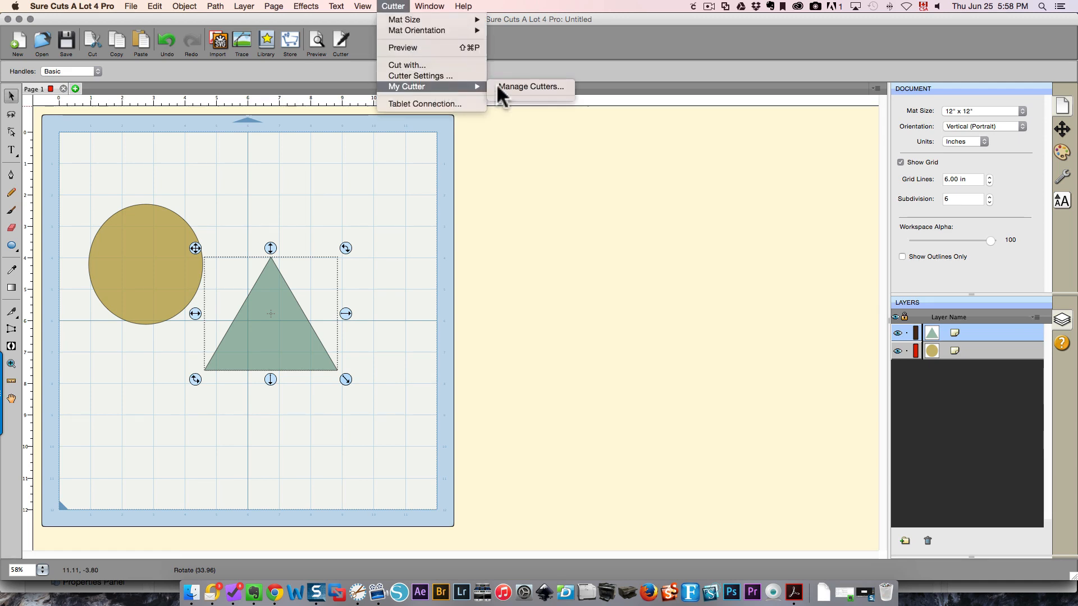
pyautogui.click(533, 86)
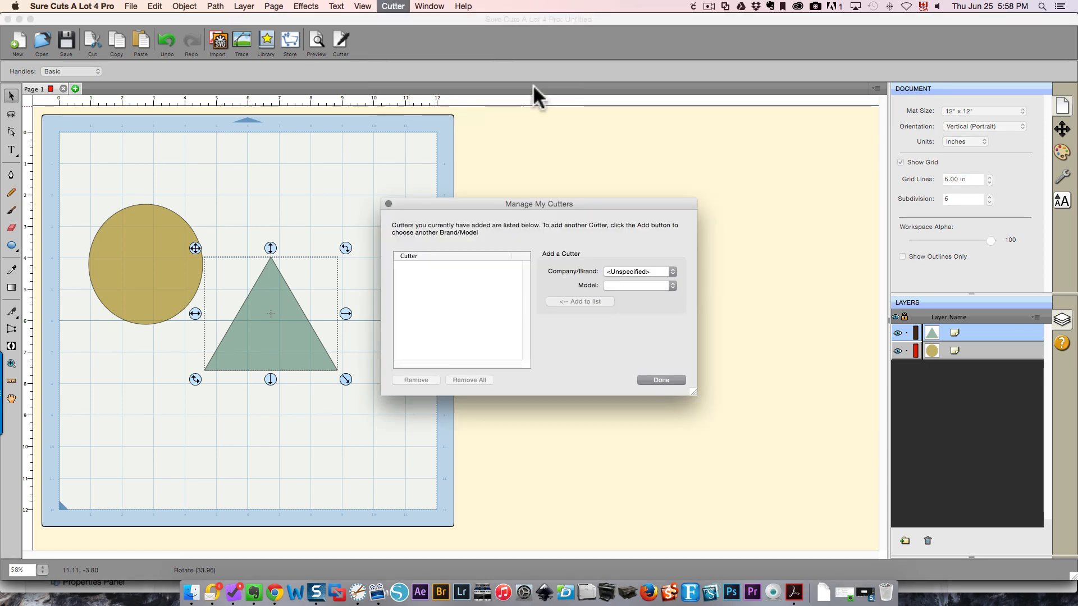
pyautogui.click(629, 270)
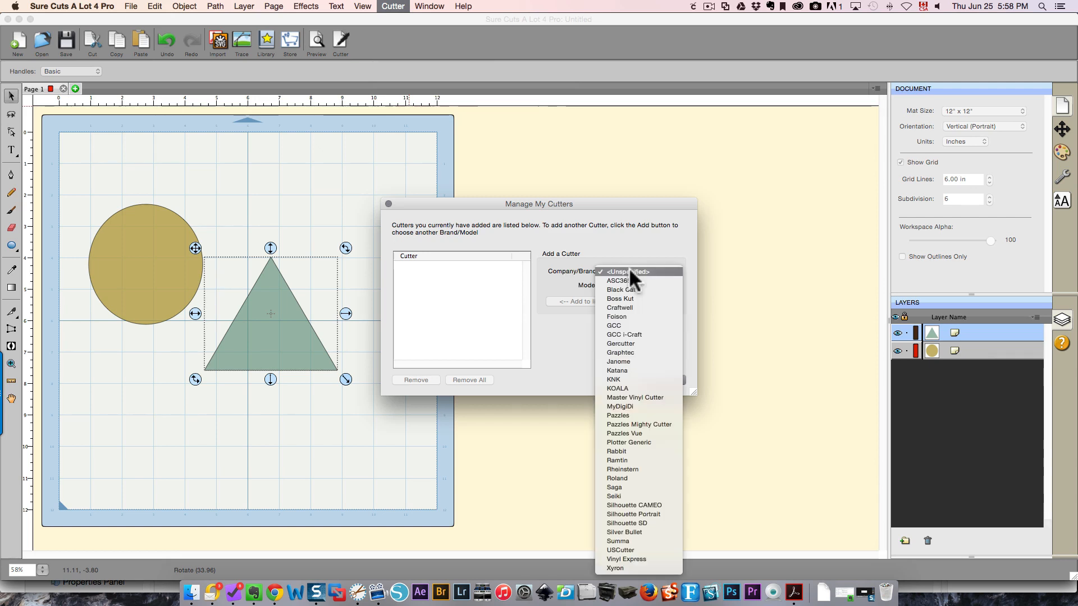
pyautogui.click(662, 502)
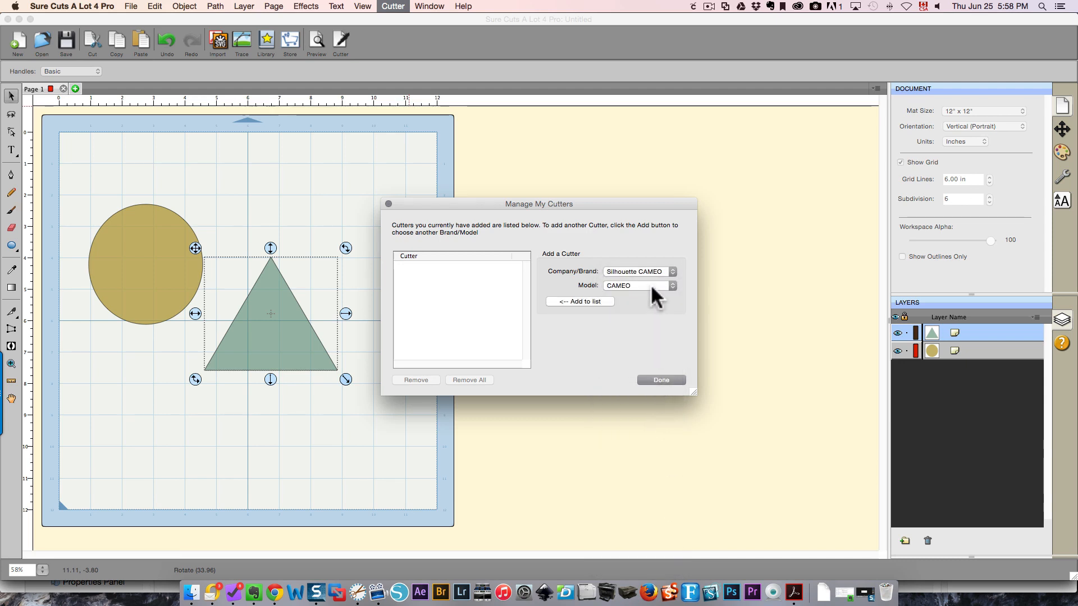
pyautogui.click(589, 303)
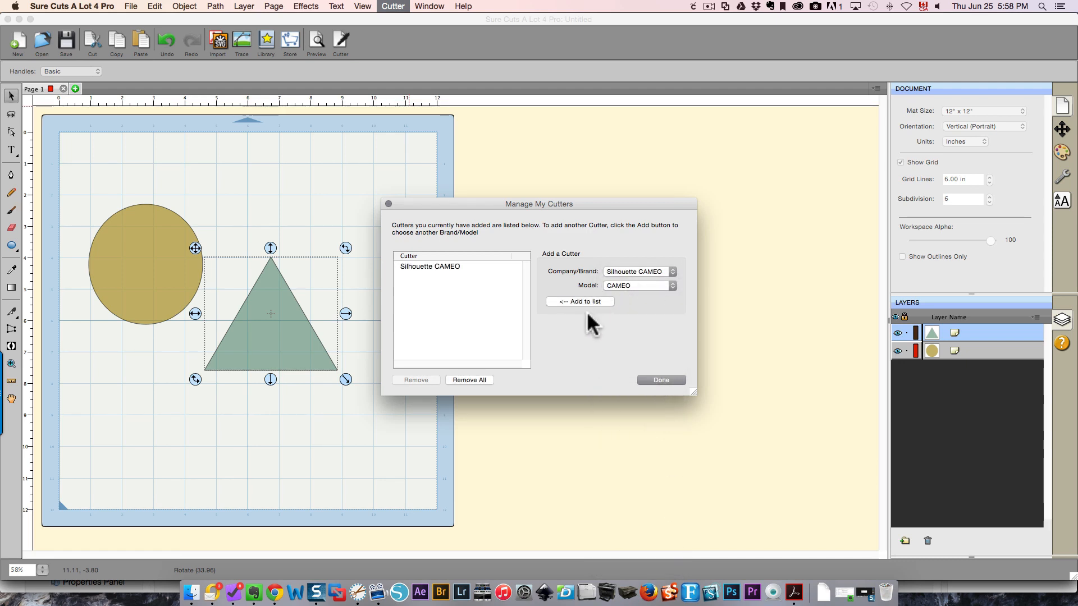
# - Add the GCC brand with model Puma III to the managed cutters list and finish the dialog
pyautogui.click(637, 273)
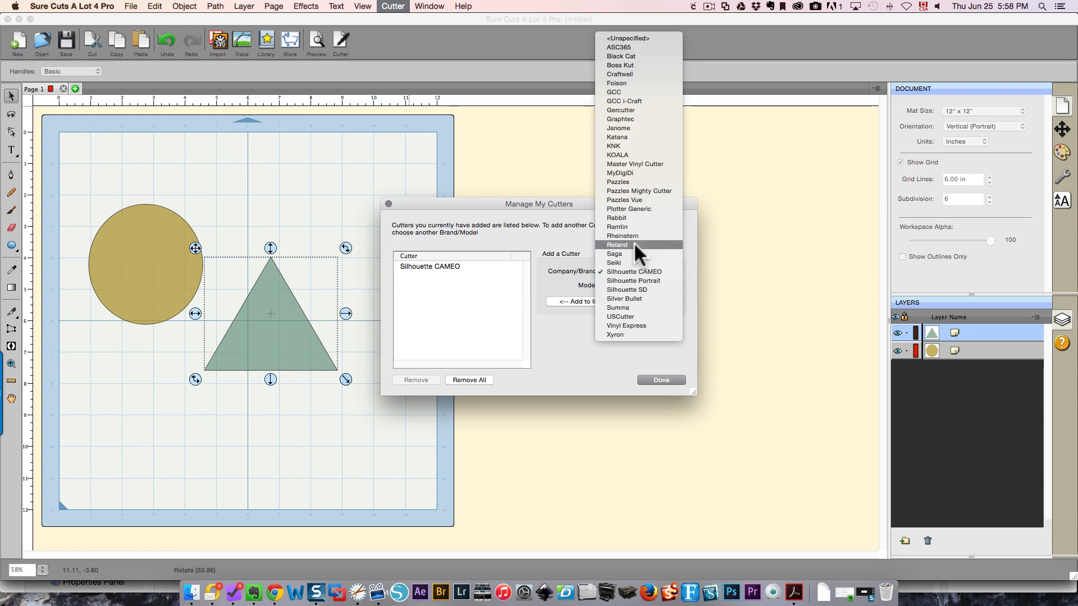
pyautogui.click(654, 91)
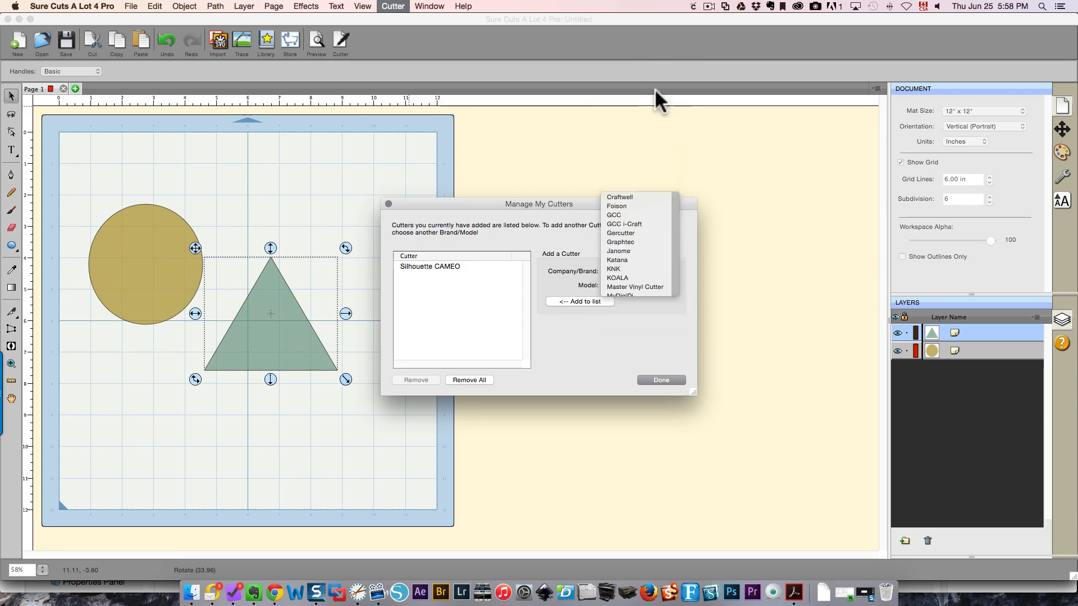
pyautogui.click(630, 282)
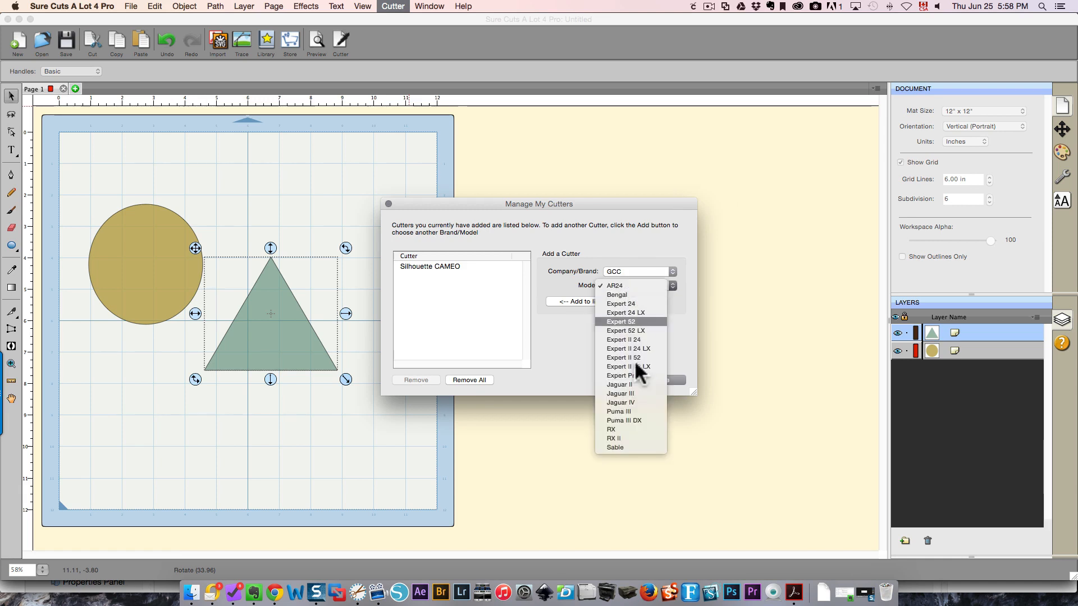
pyautogui.click(640, 412)
pyautogui.click(574, 299)
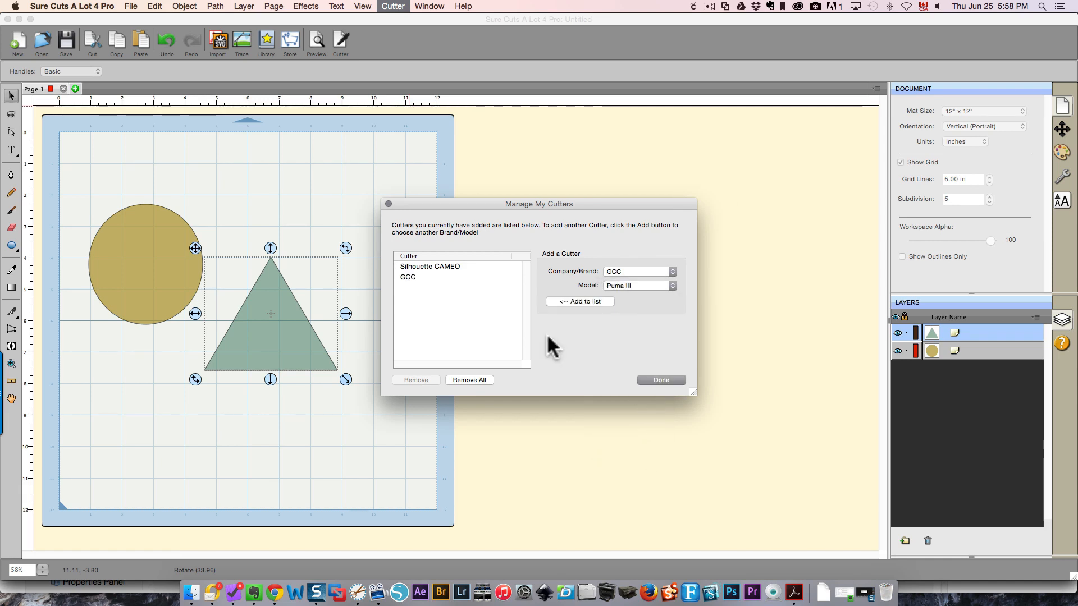
pyautogui.click(652, 379)
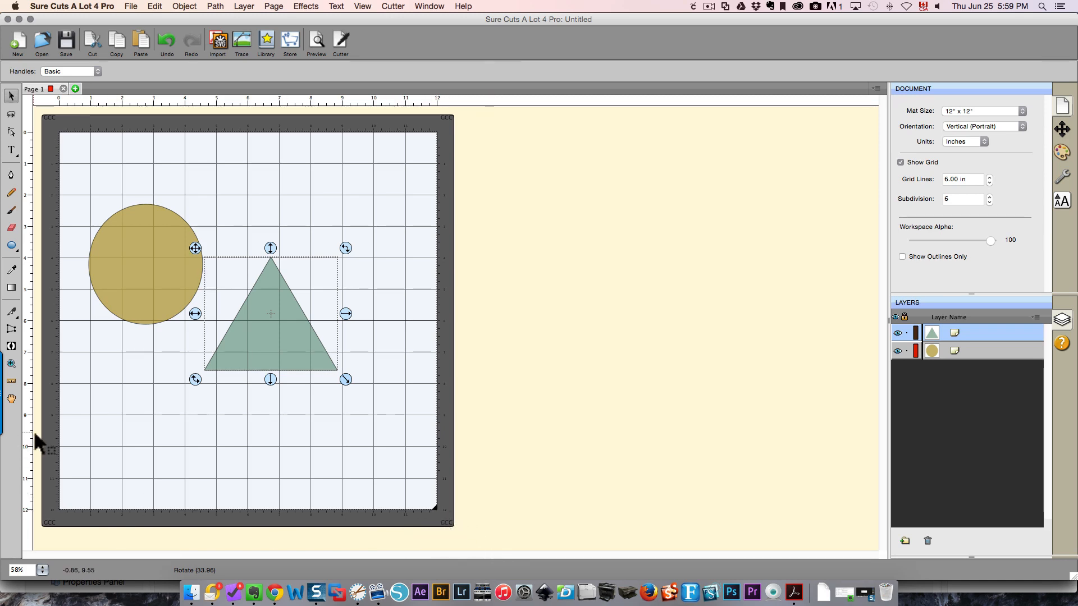
# - Inspect the lower-right corner of the GCC mat up close and return to the full-mat view
pyautogui.click(11, 364)
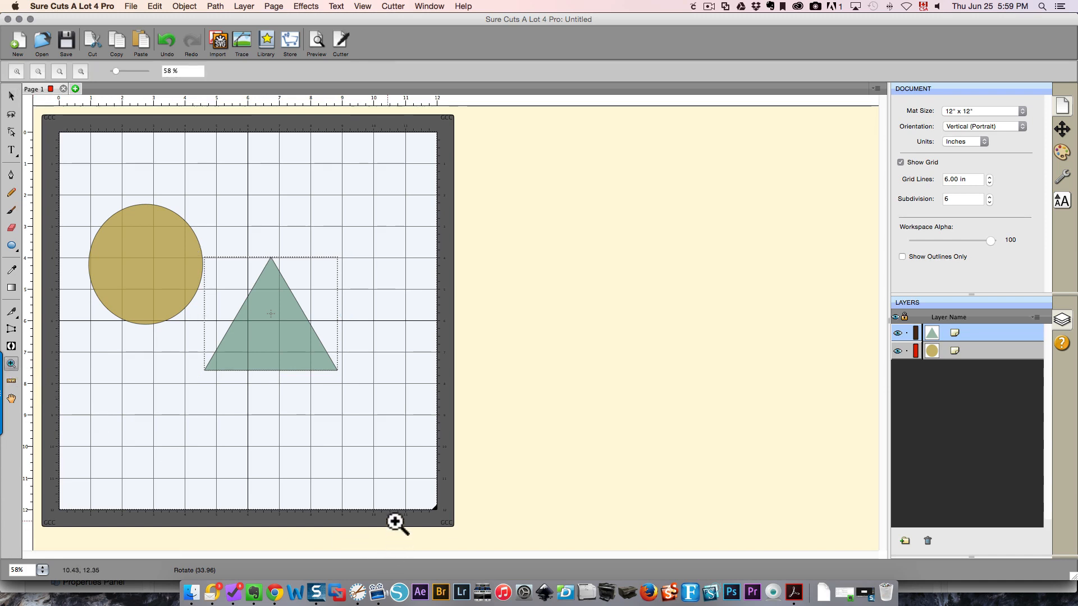
pyautogui.moveTo(385, 498); pyautogui.dragTo(487, 552)
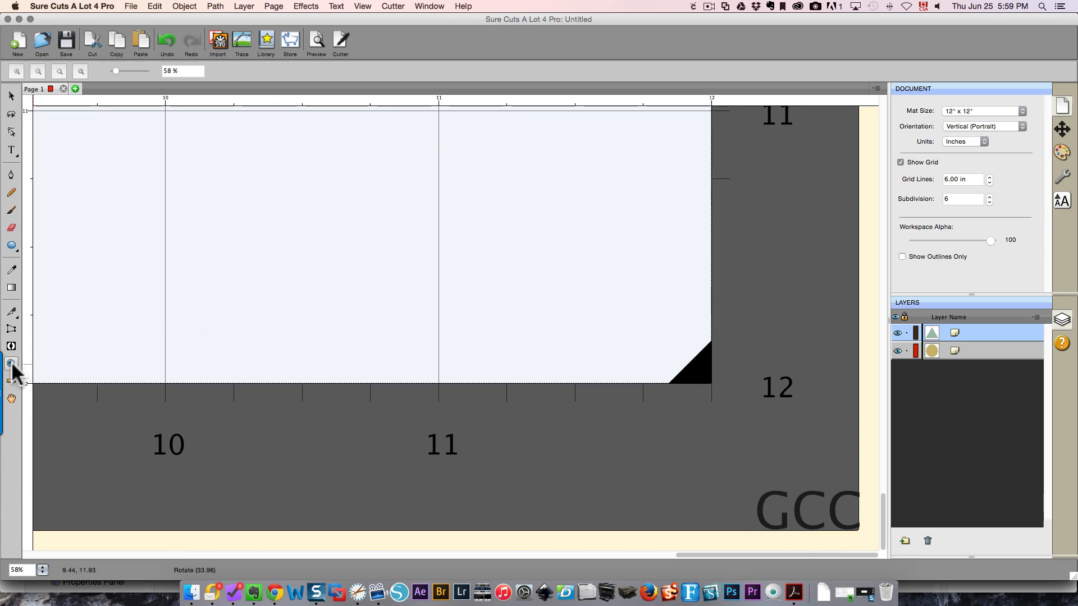
pyautogui.click(81, 71)
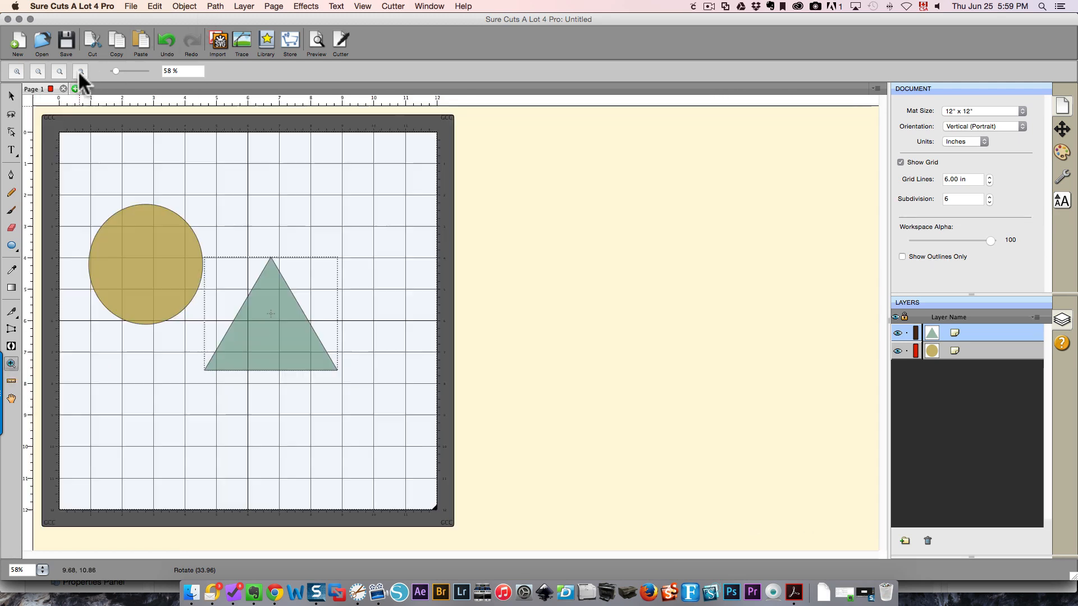
# - Switch the active cutter from GCC to Silhouette CAMEO
pyautogui.click(394, 7)
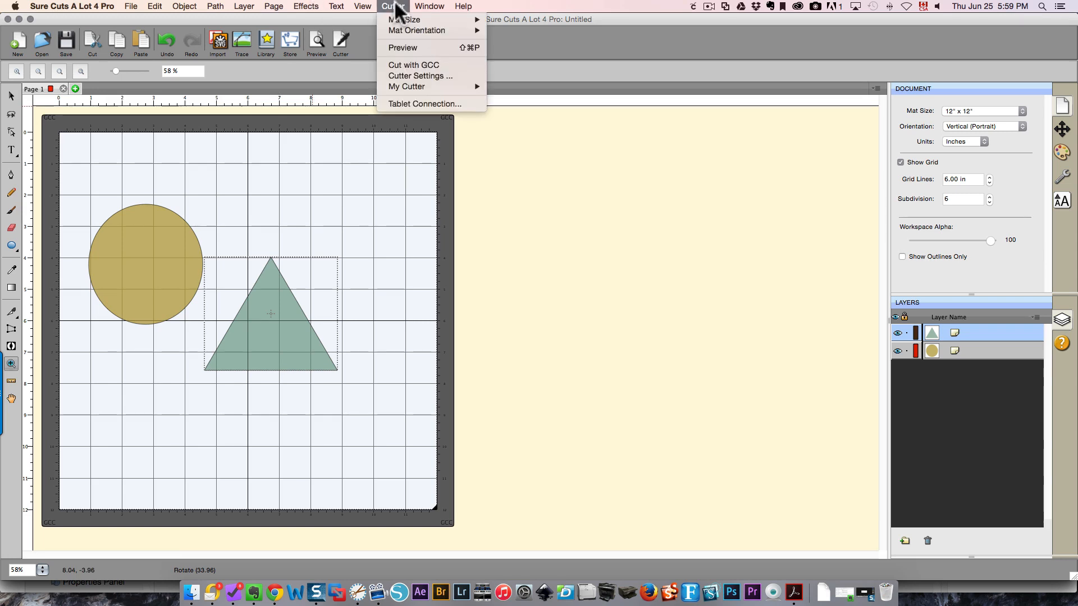
pyautogui.moveTo(397, 87)
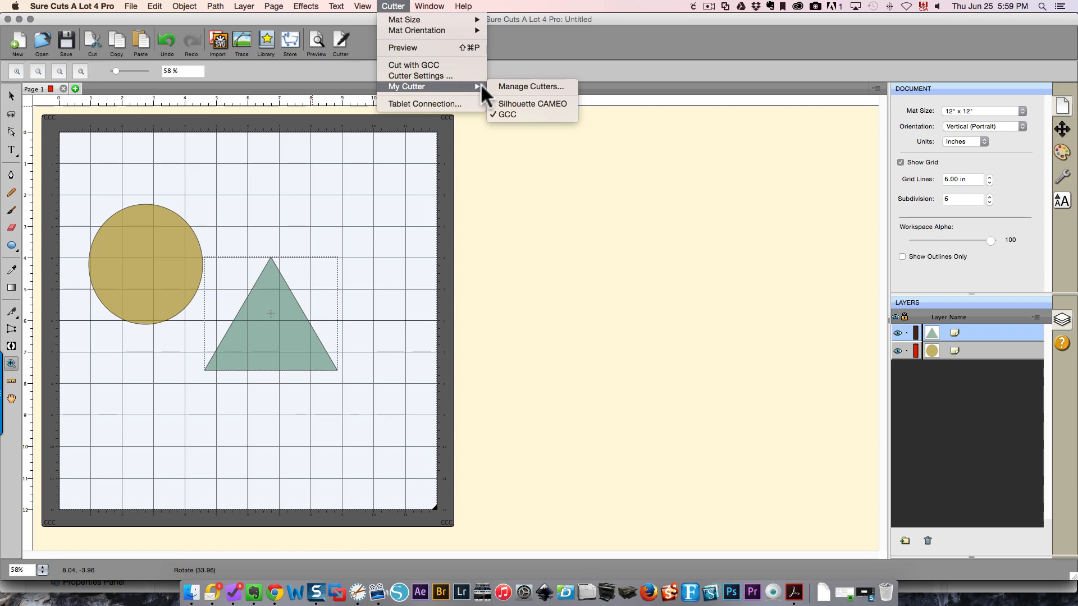
pyautogui.click(526, 104)
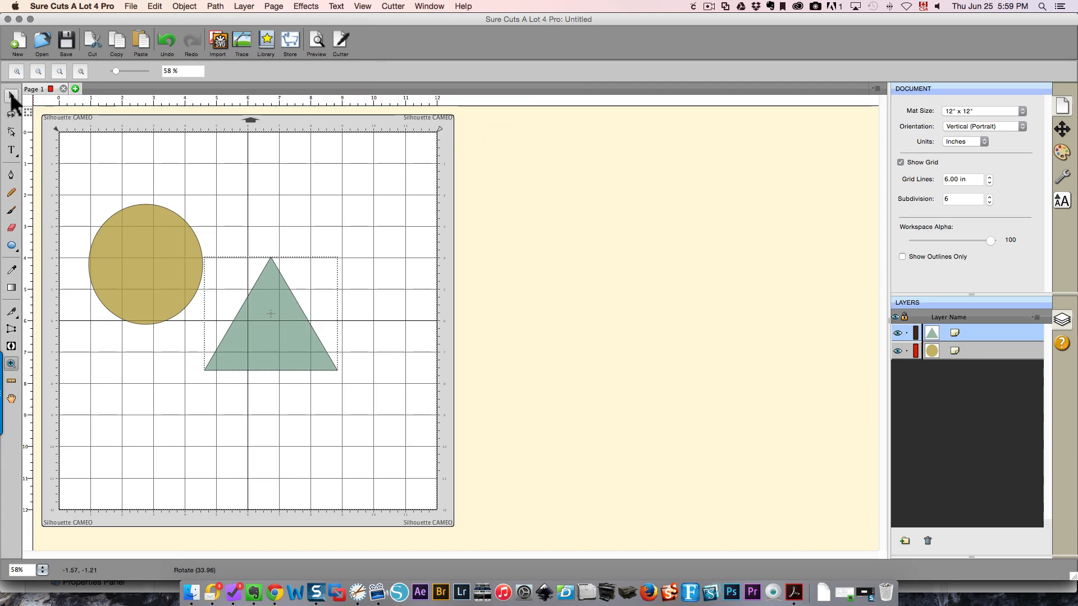
# - Move the triangle to about X 5.44 in, Y 1.32 in and turn off Show Grid in the document settings
pyautogui.click(12, 96)
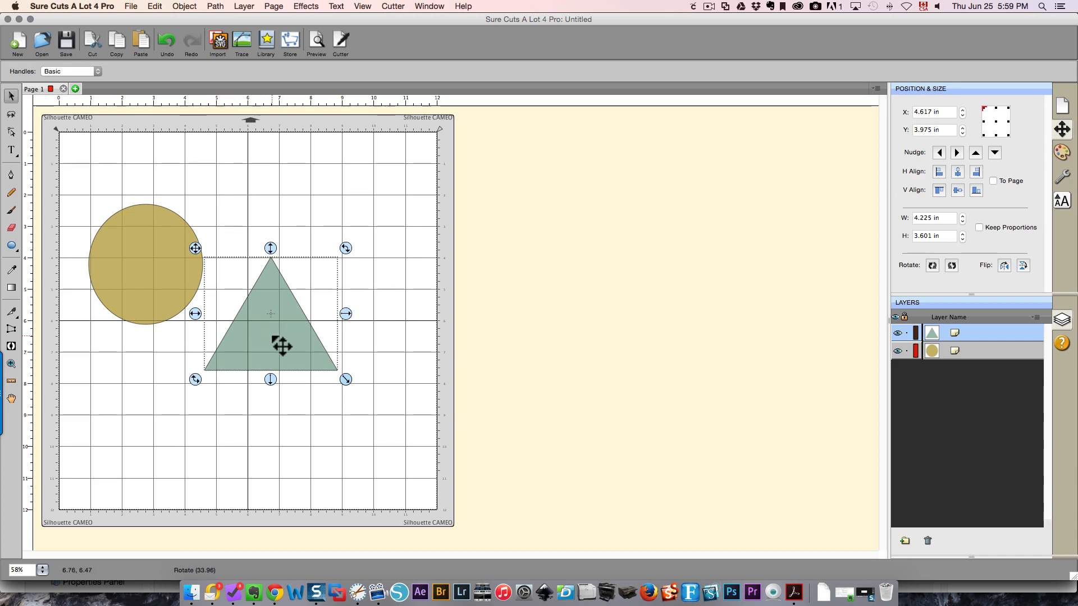
pyautogui.moveTo(282, 346); pyautogui.dragTo(308, 263)
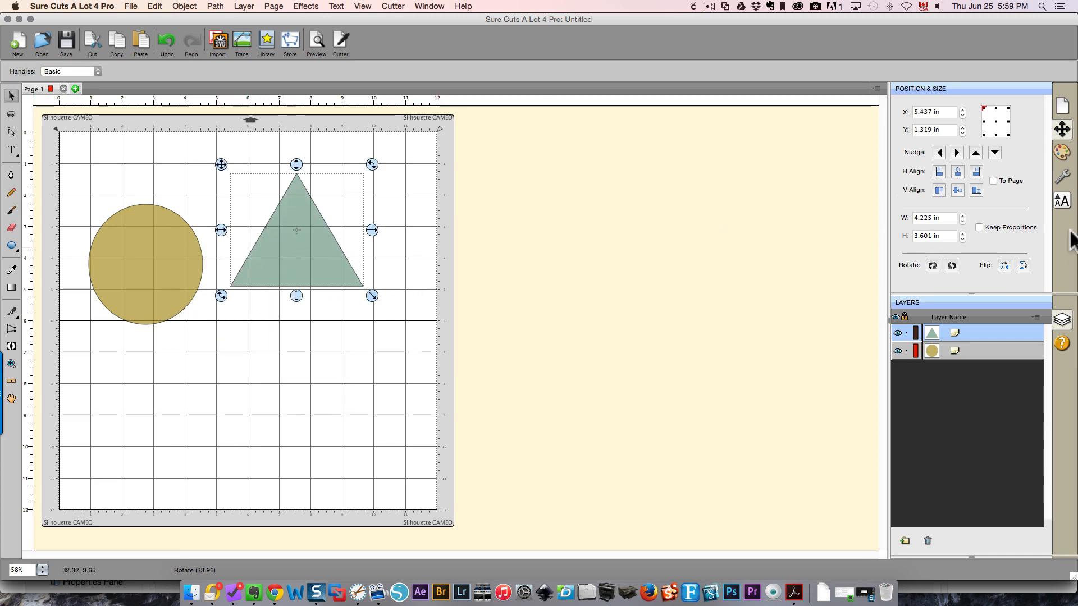
pyautogui.click(1063, 107)
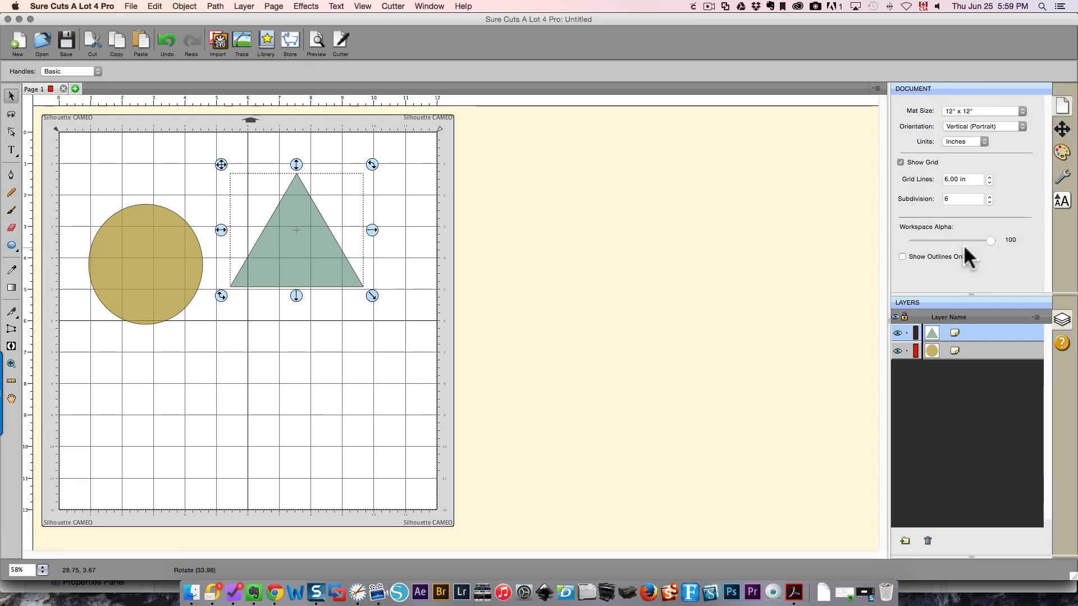
pyautogui.click(900, 163)
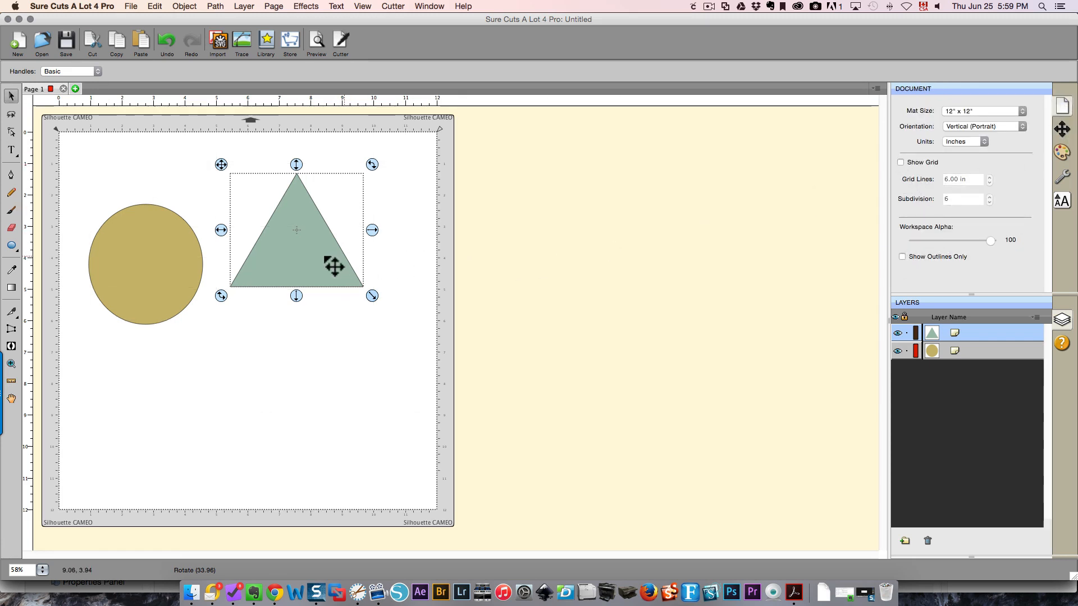
# - Delete the circle, leaving only the triangle, and enlarge the triangle to about 6.44 in wide by 4.92 in high
pyautogui.moveTo(333, 265); pyautogui.dragTo(181, 303)
pyautogui.click(128, 312)
pyautogui.press('Delete')
pyautogui.moveTo(255, 314); pyautogui.dragTo(325, 355)
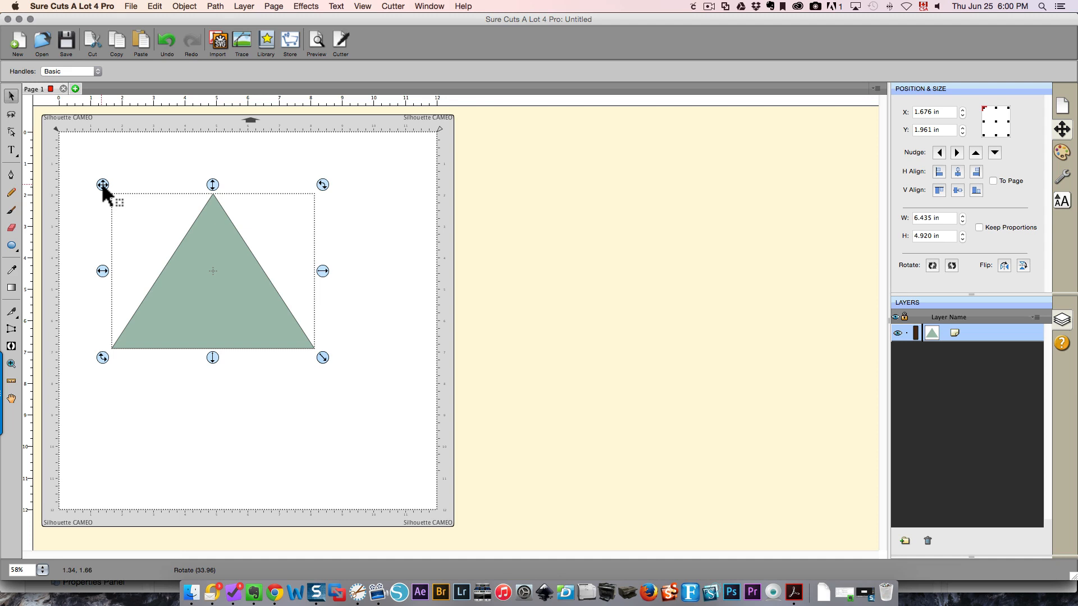
# - Move the triangle freely by its move handle to about X 1.91 in, Y 2.10 in
pyautogui.press('super+shift+a')
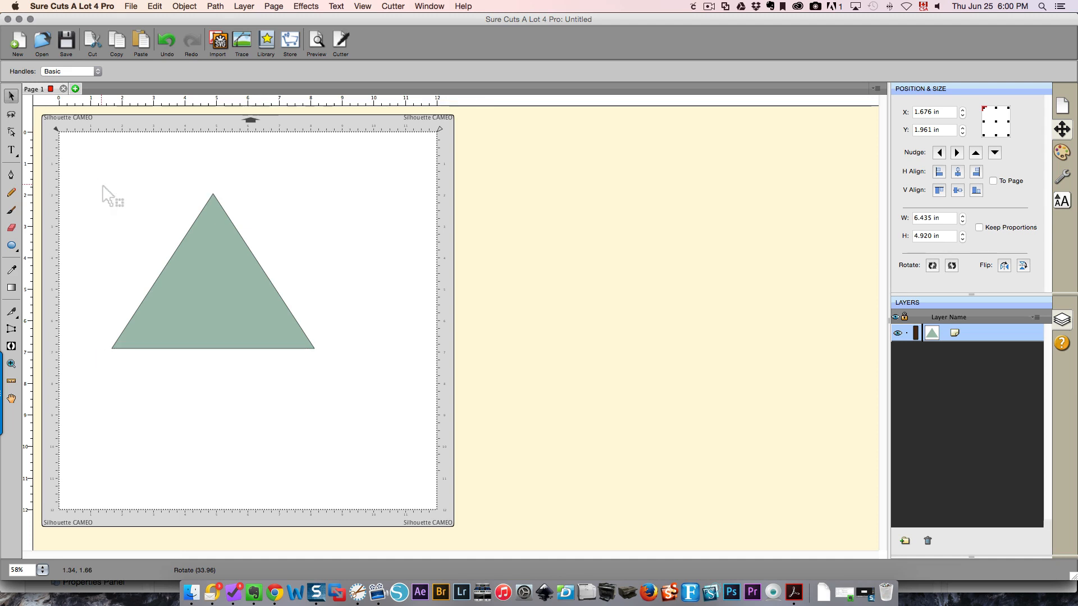
pyautogui.moveTo(109, 192); pyautogui.dragTo(182, 221)
pyautogui.moveTo(441, 173); pyautogui.dragTo(110, 191)
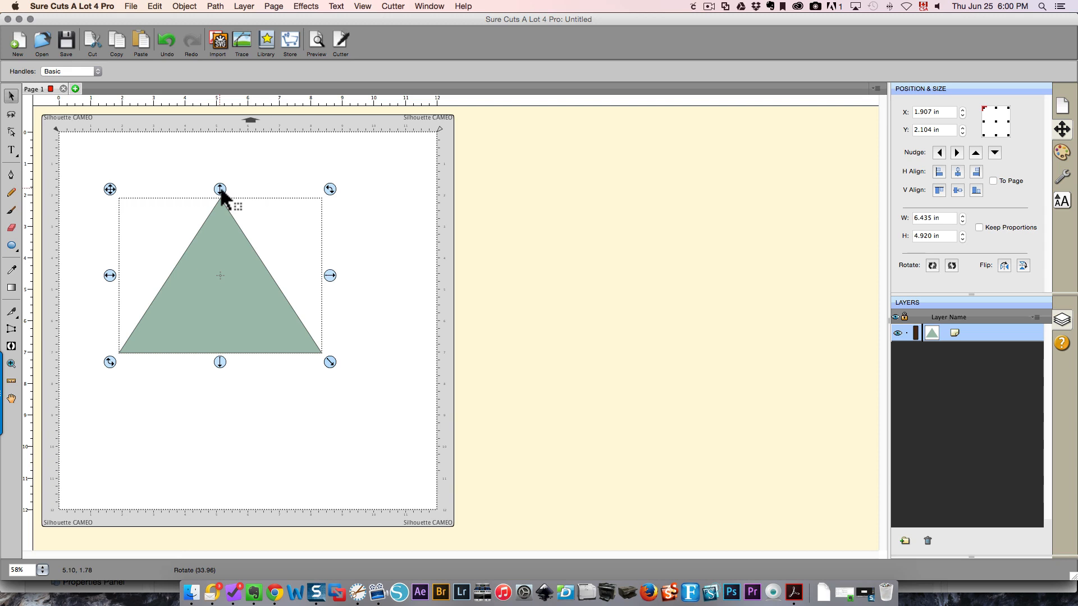
# - Move the triangle strictly vertically to about Y 4.74 in and strictly horizontally to about X 1.59 in
pyautogui.moveTo(220, 189); pyautogui.dragTo(221, 274)
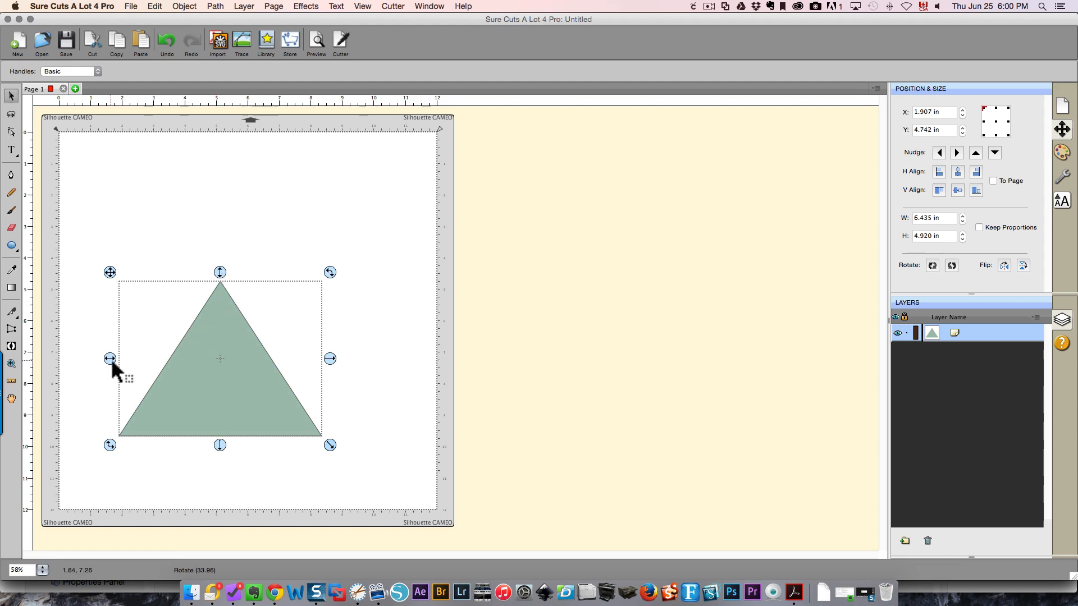
pyautogui.press('Escape')
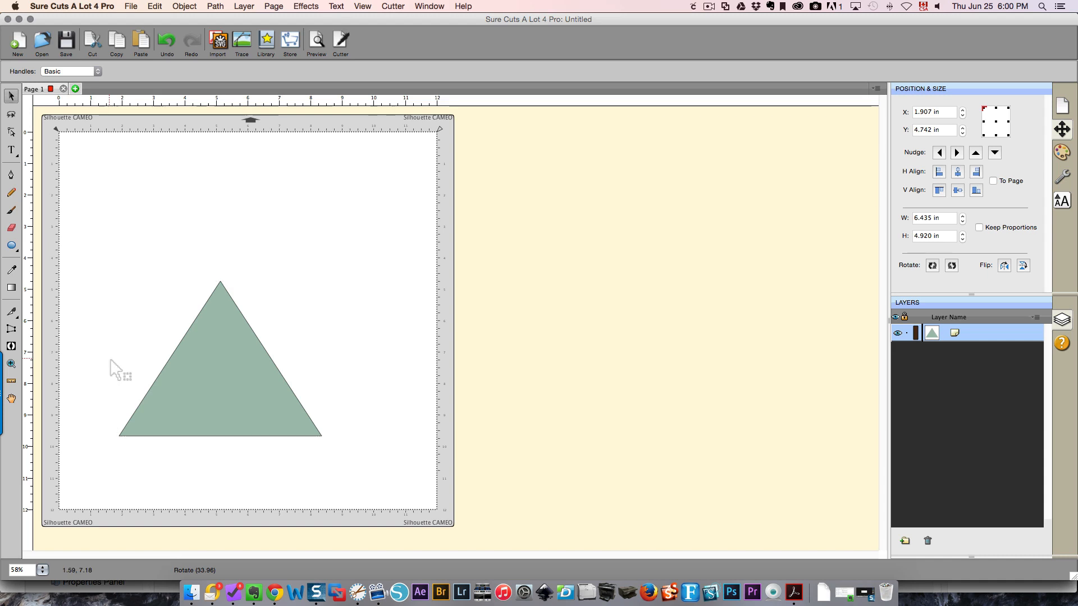
pyautogui.moveTo(110, 359); pyautogui.dragTo(99, 380)
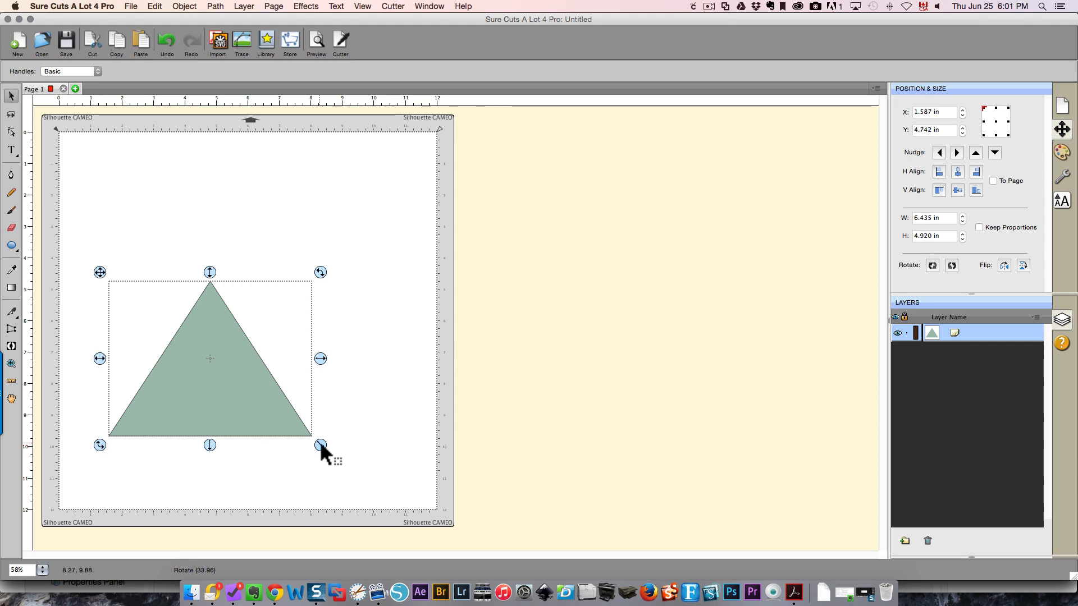
# - Enlarge the triangle to about 7.93 by 6.13 in and move it up the mat to about X 1.52 in, Y 1.50 in
pyautogui.moveTo(320, 445); pyautogui.dragTo(367, 482)
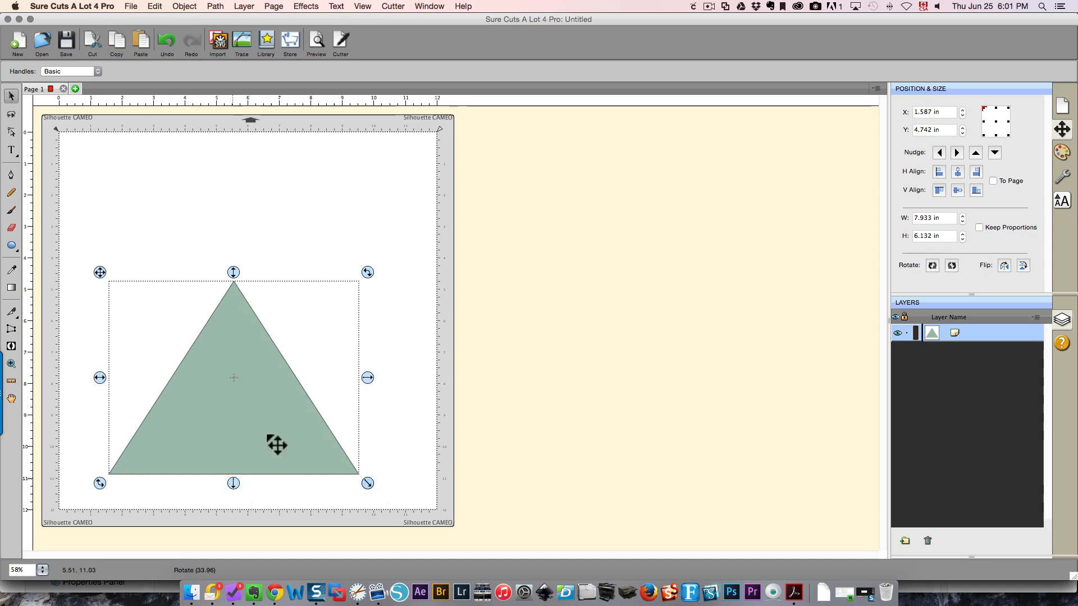
pyautogui.moveTo(274, 443); pyautogui.dragTo(281, 316)
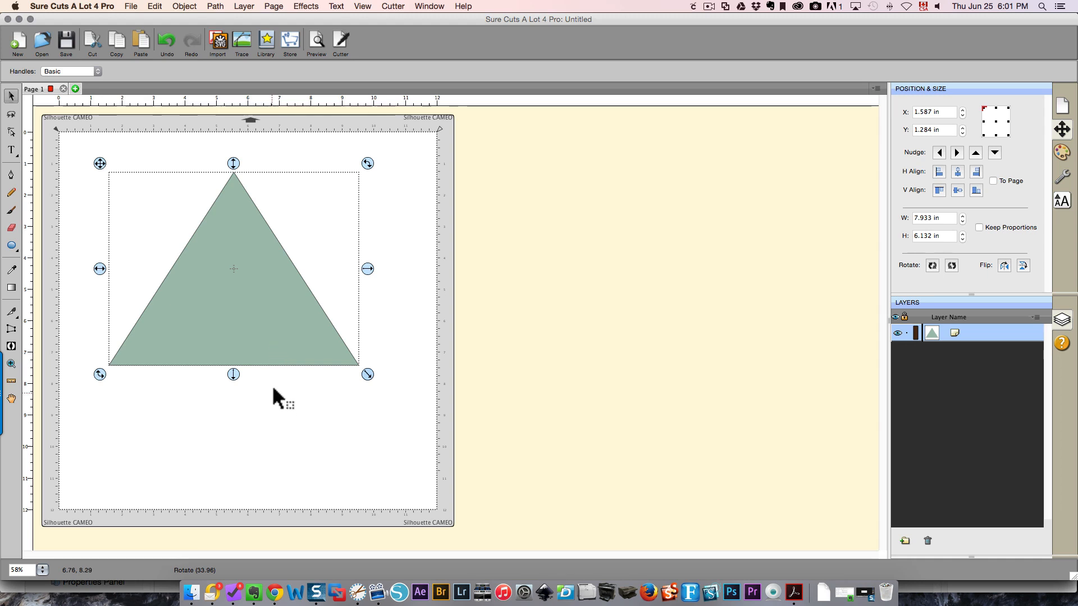
pyautogui.click(284, 357)
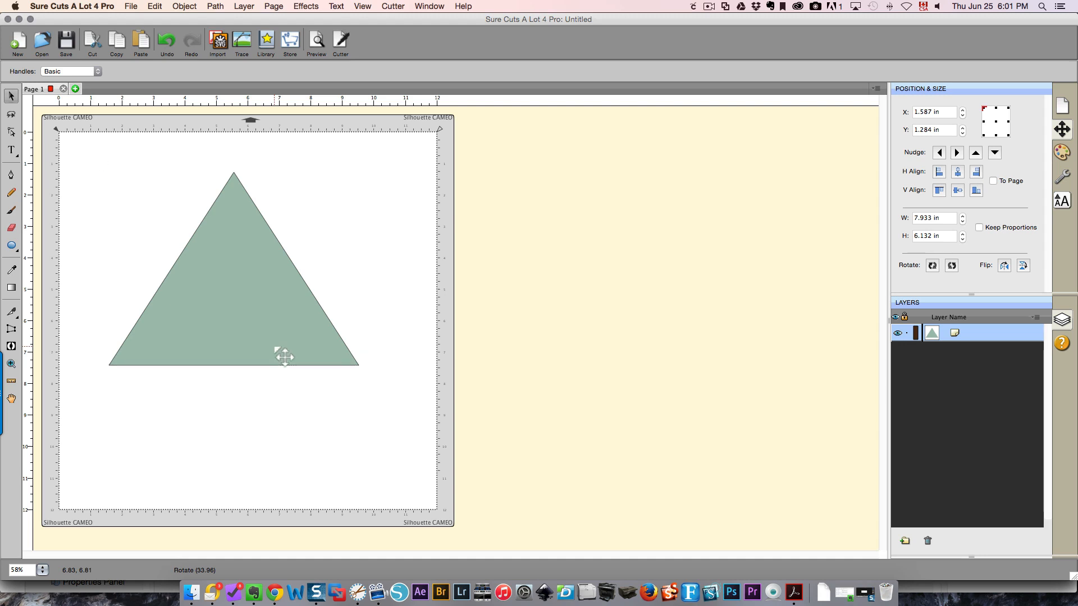
pyautogui.moveTo(284, 357)
pyautogui.mouseDown()
pyautogui.moveTo(284, 410)
pyautogui.moveTo(282, 364)
pyautogui.mouseUp()
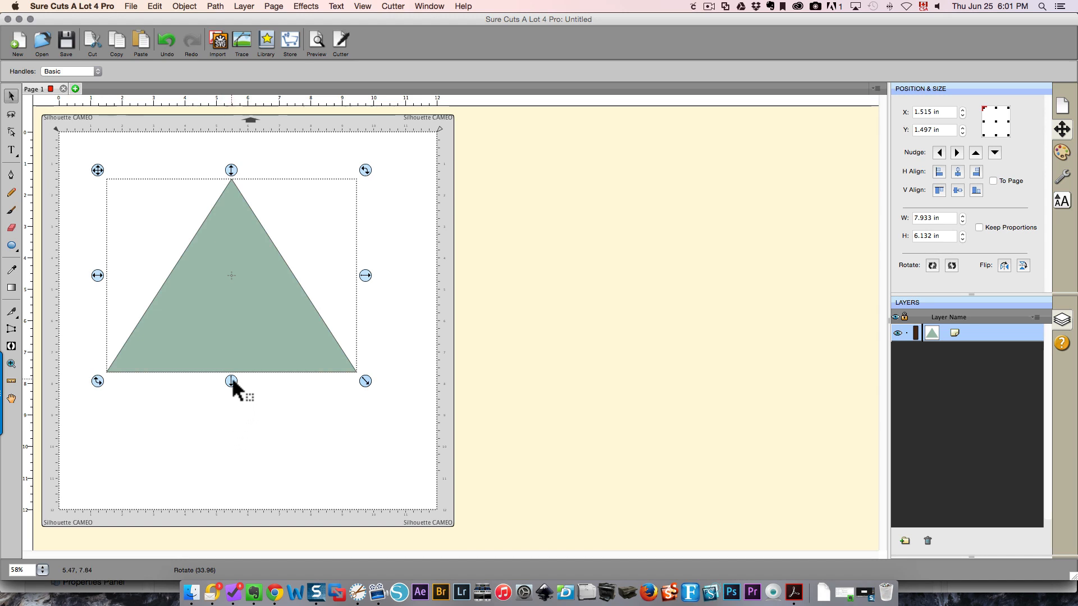
# - Stretch the triangle to about 6.58 in high, narrow it to about 6.85 in wide, and rotate it slightly clockwise and back counterclockwise
pyautogui.moveTo(231, 381); pyautogui.dragTo(272, 394)
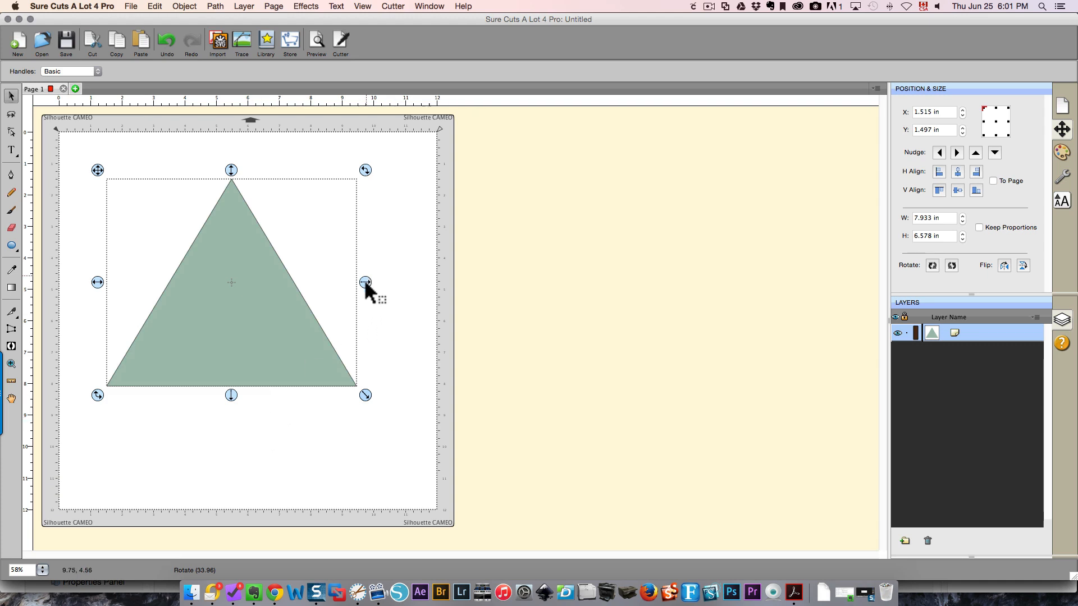
pyautogui.moveTo(365, 282); pyautogui.dragTo(330, 283)
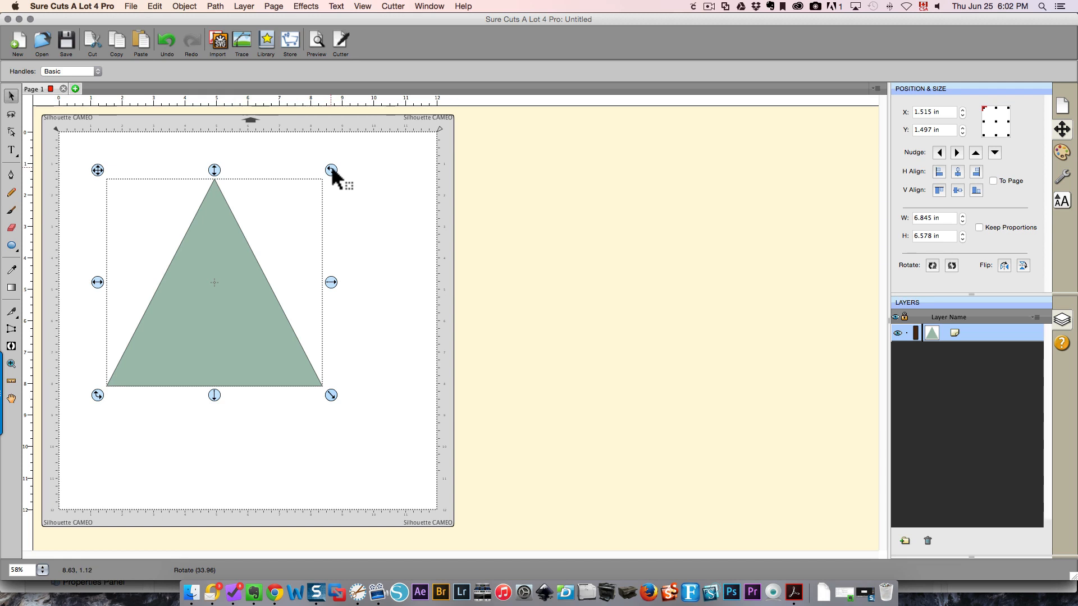
pyautogui.moveTo(331, 167); pyautogui.dragTo(321, 205)
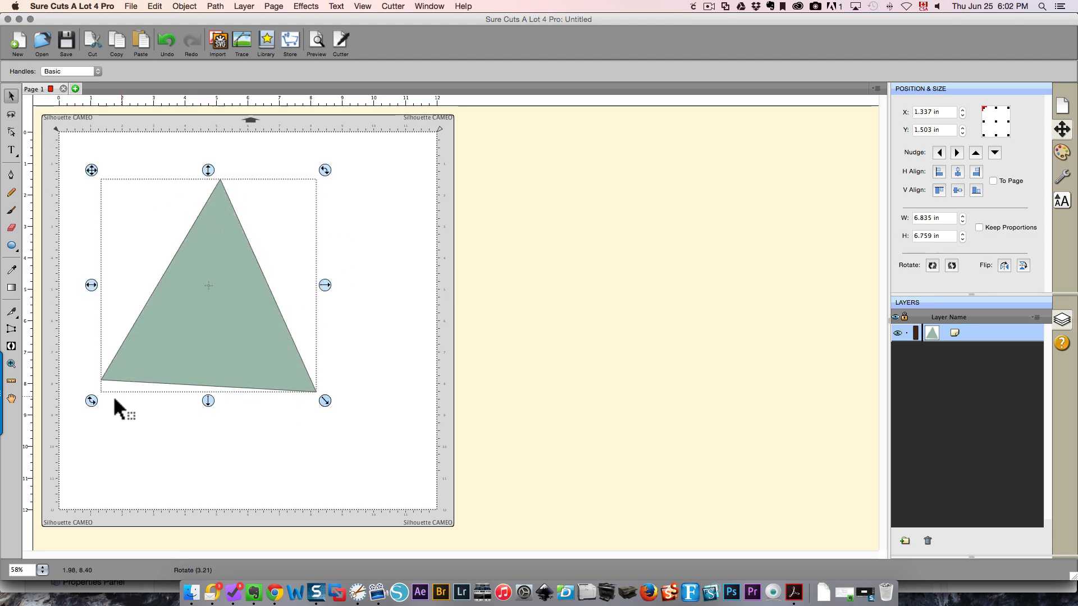
pyautogui.moveTo(92, 400); pyautogui.dragTo(132, 415)
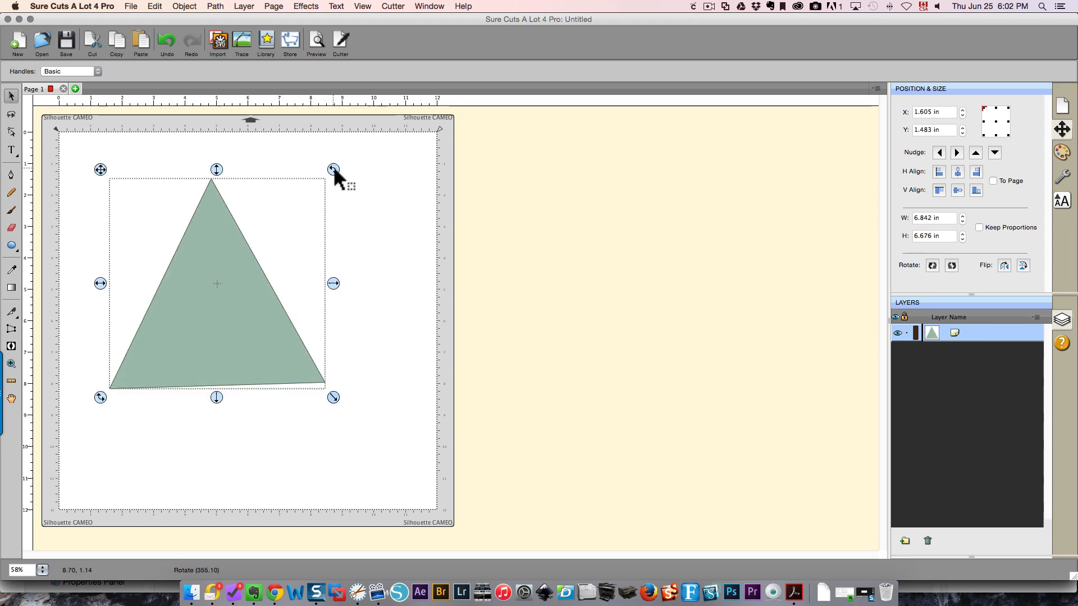
# - Using Advanced handles, reduce the triangle's height to about 4.82 in and rotate it slightly counterclockwise
pyautogui.click(66, 69)
pyautogui.click(66, 76)
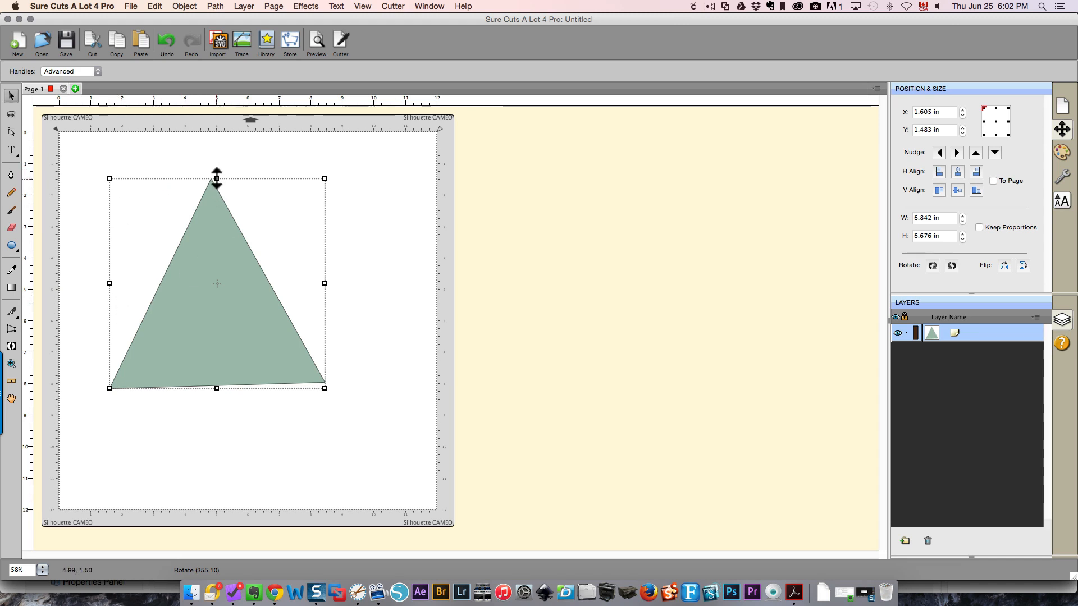
pyautogui.moveTo(217, 178); pyautogui.dragTo(205, 237)
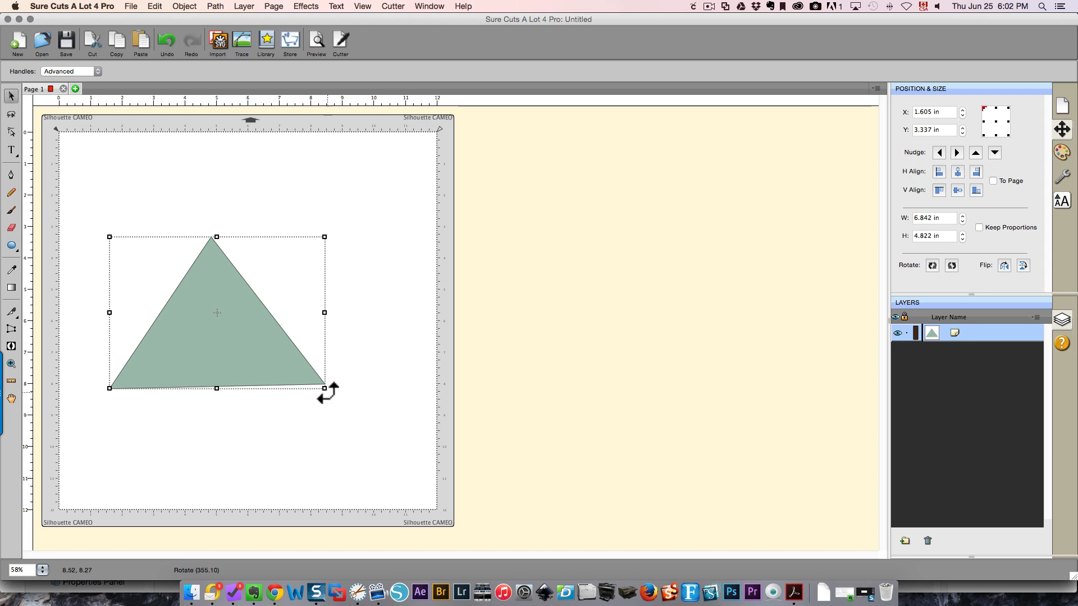
pyautogui.moveTo(328, 393)
pyautogui.mouseDown()
pyautogui.moveTo(337, 286)
pyautogui.moveTo(332, 416)
pyautogui.moveTo(343, 393)
pyautogui.mouseUp()
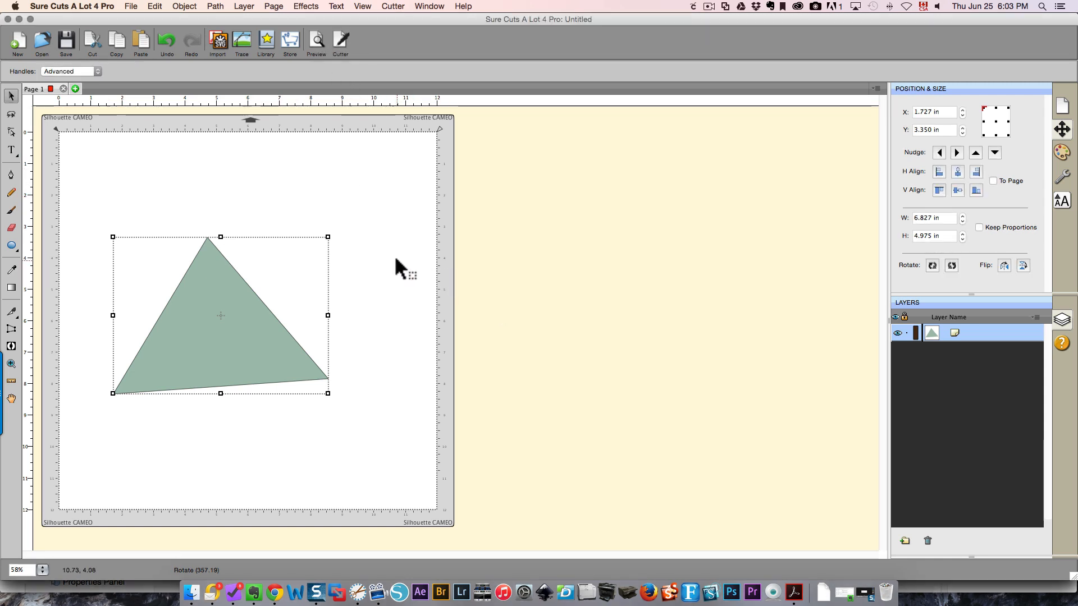
# - Open the cut settings for the Silhouette CAMEO and apply the Vinyl preset
pyautogui.click(341, 43)
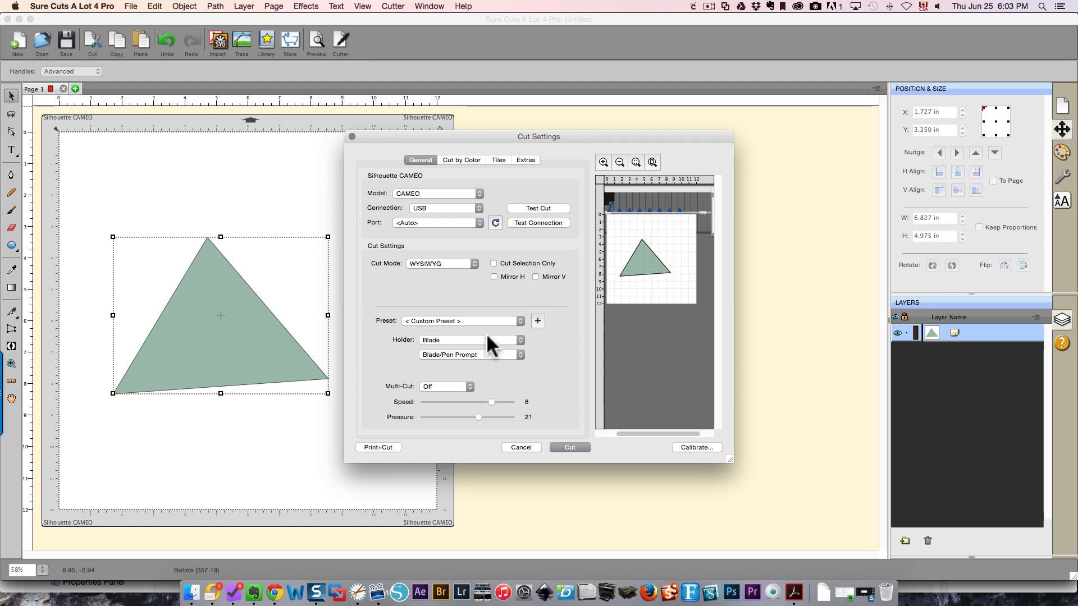
pyautogui.click(520, 320)
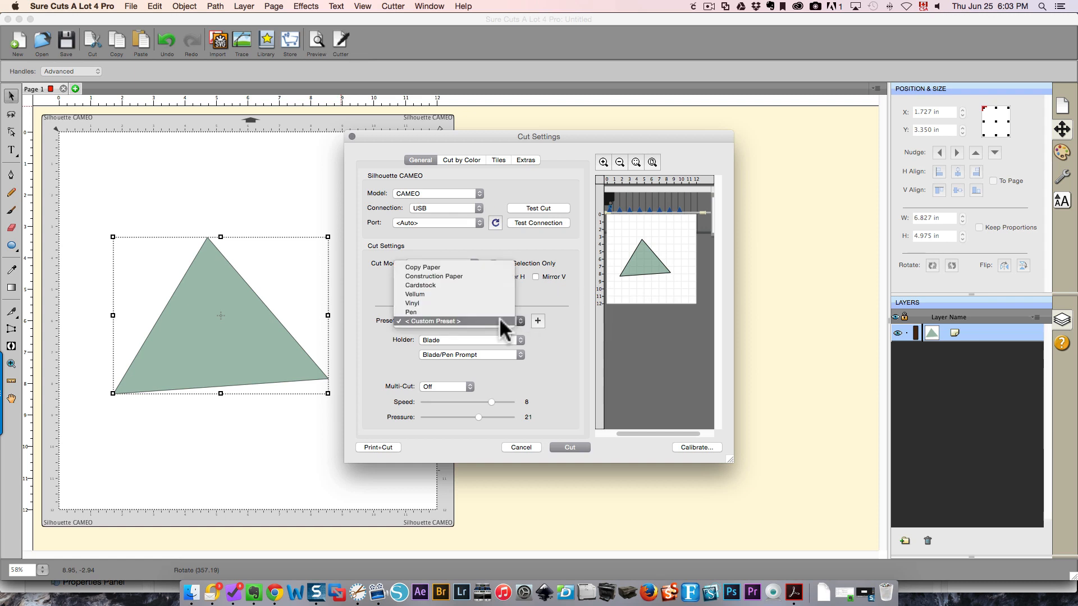
pyautogui.click(437, 302)
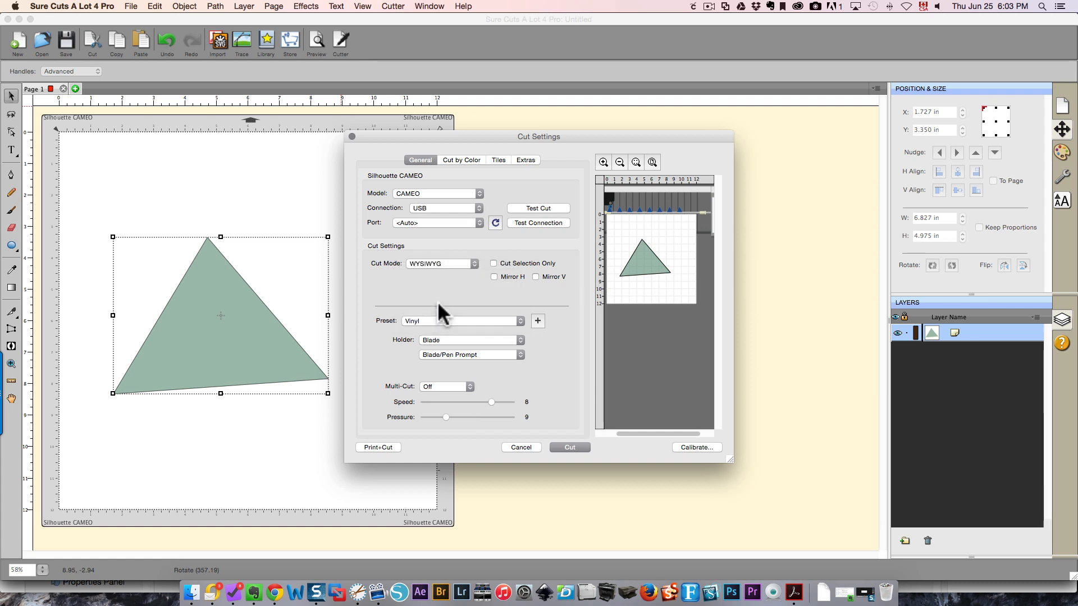
# - Examine the cut settings' Holder, blade/pen and Multi-Cut options, then close the settings without cutting
pyautogui.click(443, 336)
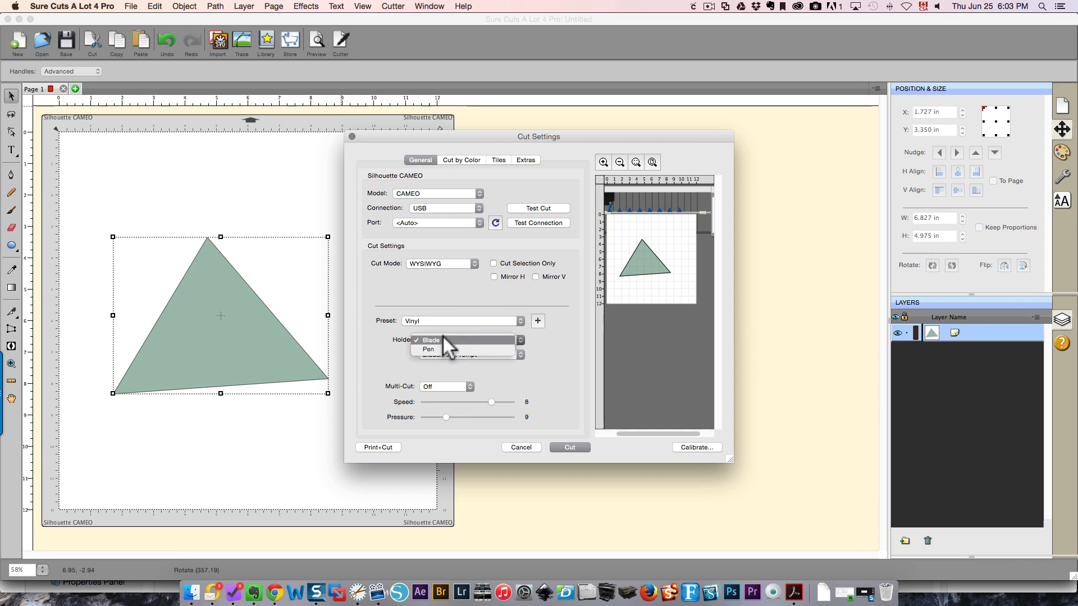
pyautogui.click(375, 356)
pyautogui.click(503, 353)
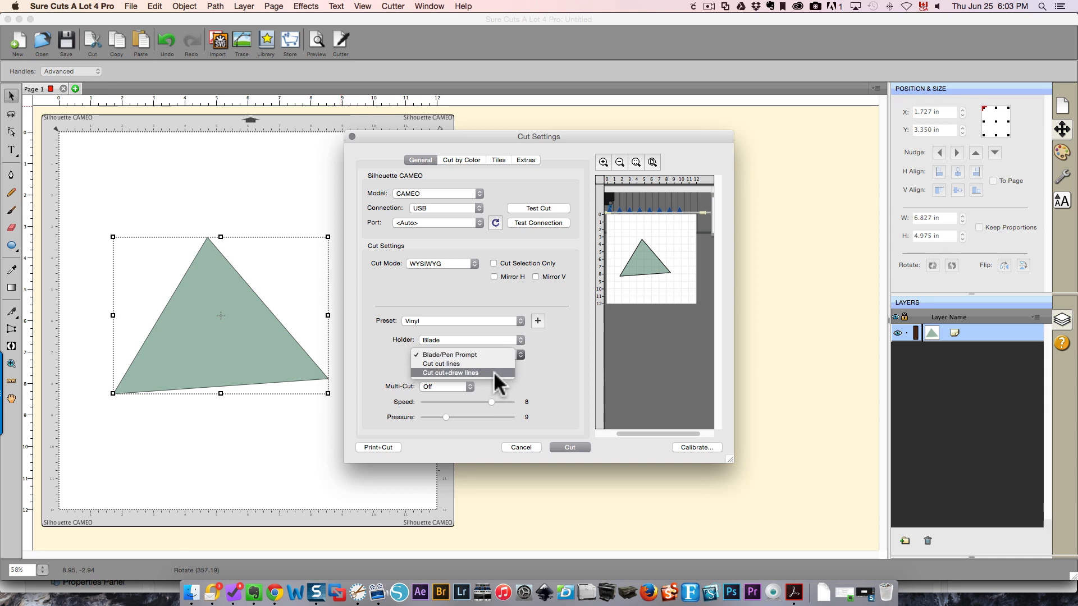
pyautogui.click(564, 366)
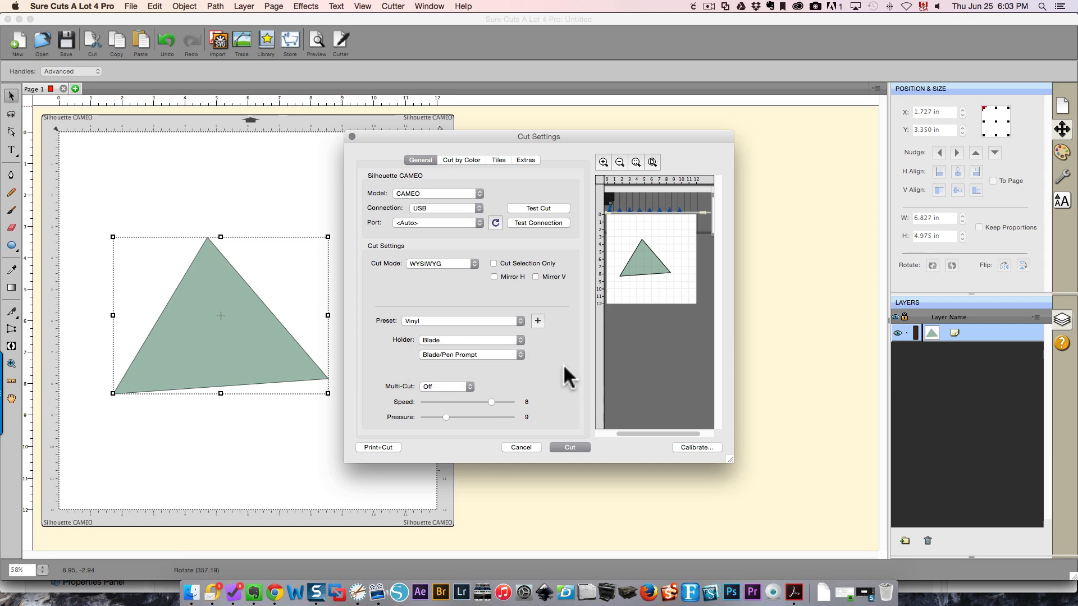
pyautogui.click(441, 387)
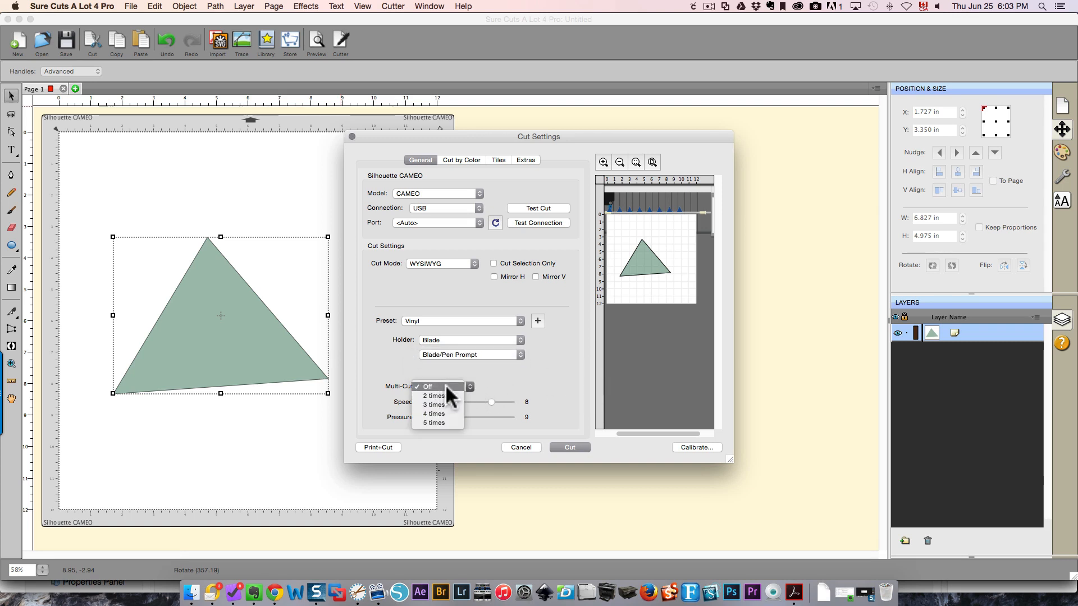
pyautogui.click(543, 366)
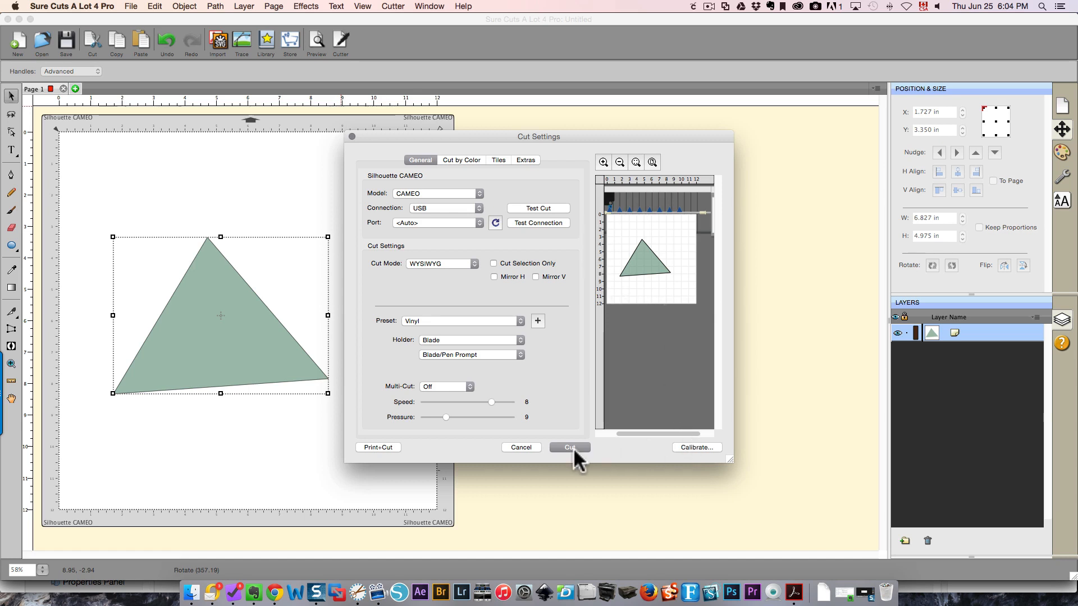
pyautogui.click(521, 447)
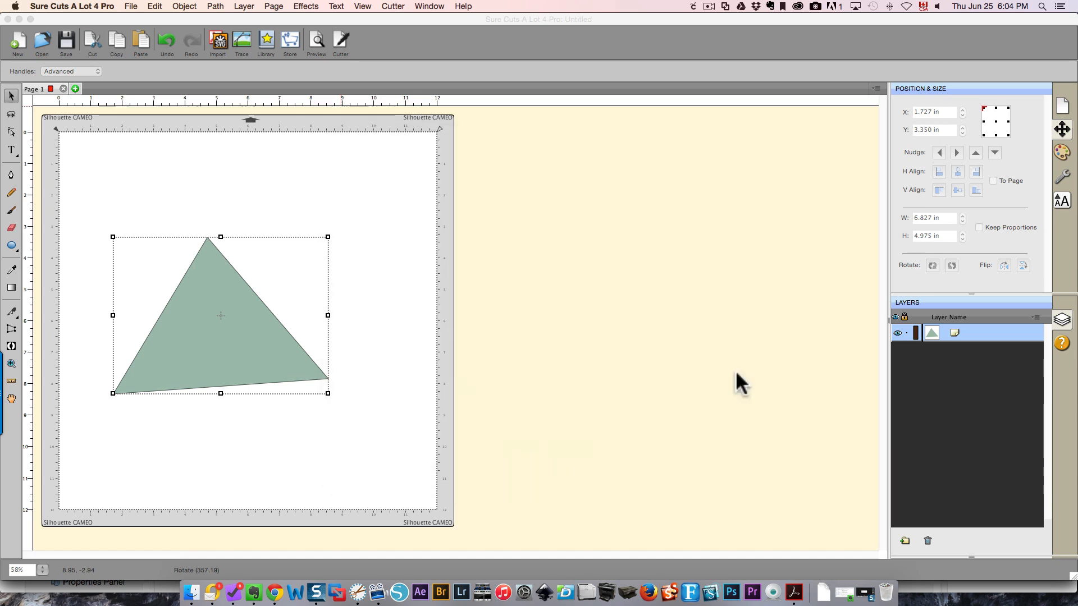
# - Set the mat orientation to Horizontal (Landscape), check the cut settings preview and close it without cutting
pyautogui.click(1062, 108)
pyautogui.click(982, 124)
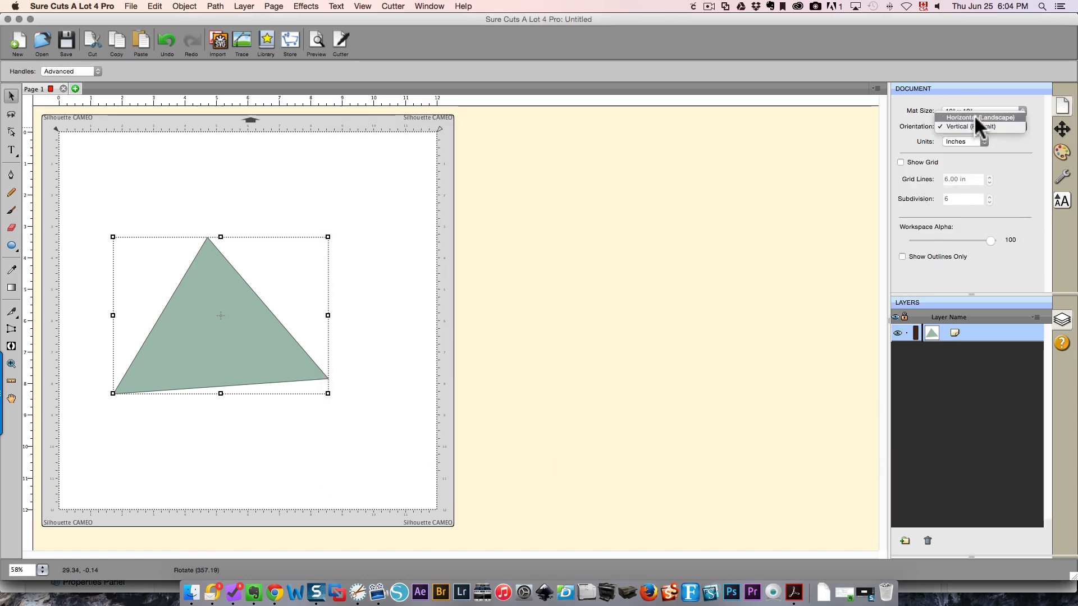
pyautogui.click(975, 114)
pyautogui.click(339, 39)
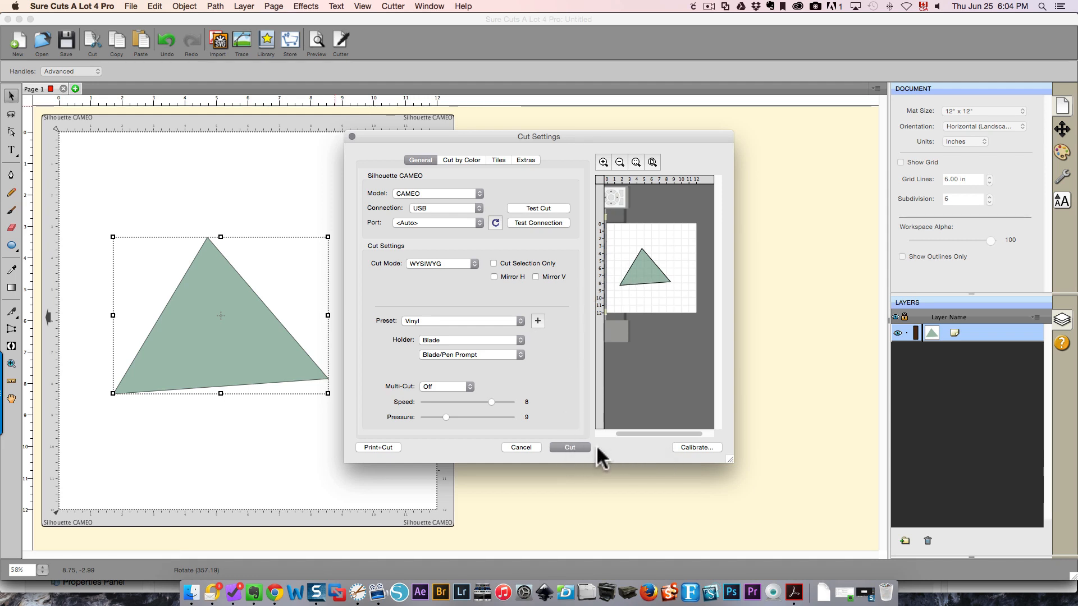
pyautogui.click(520, 447)
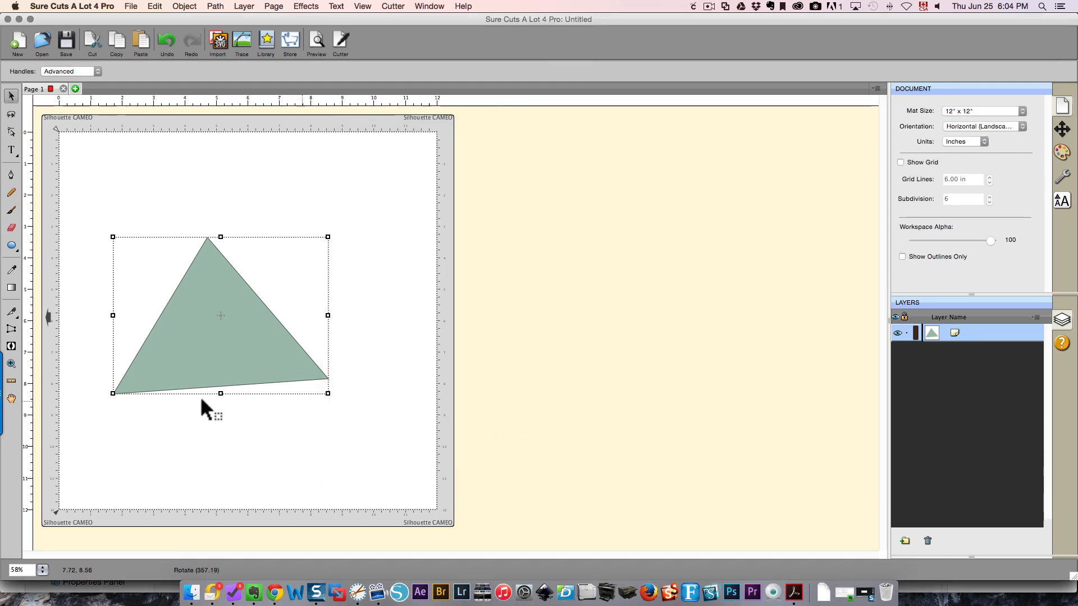
# - Move the triangle to the mat's lower-left corner, check its placement in the cut preview and cancel the cut
pyautogui.moveTo(233, 360); pyautogui.dragTo(187, 463)
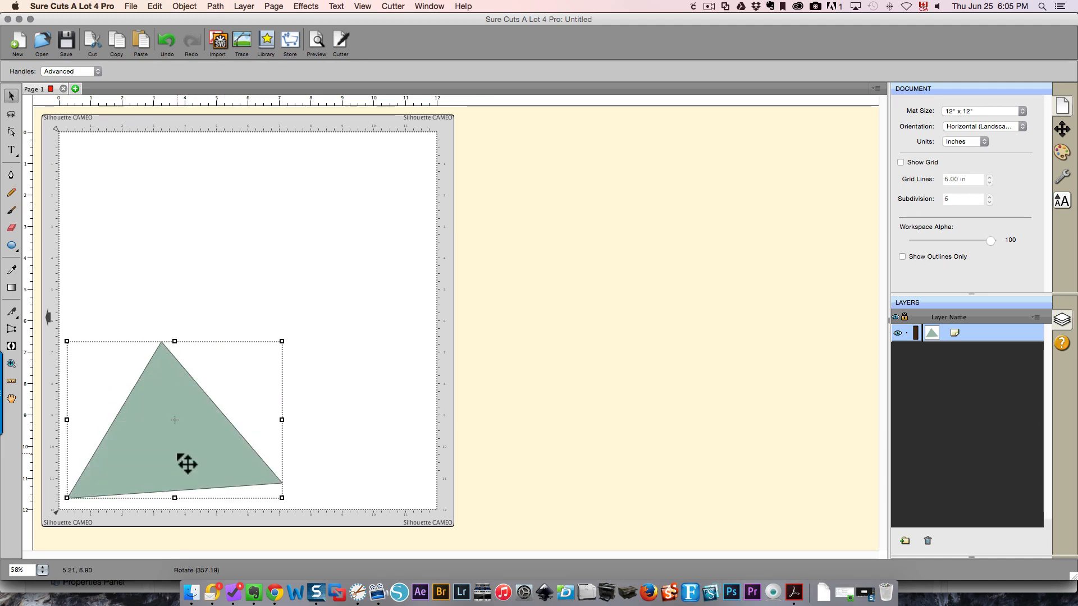
pyautogui.click(341, 45)
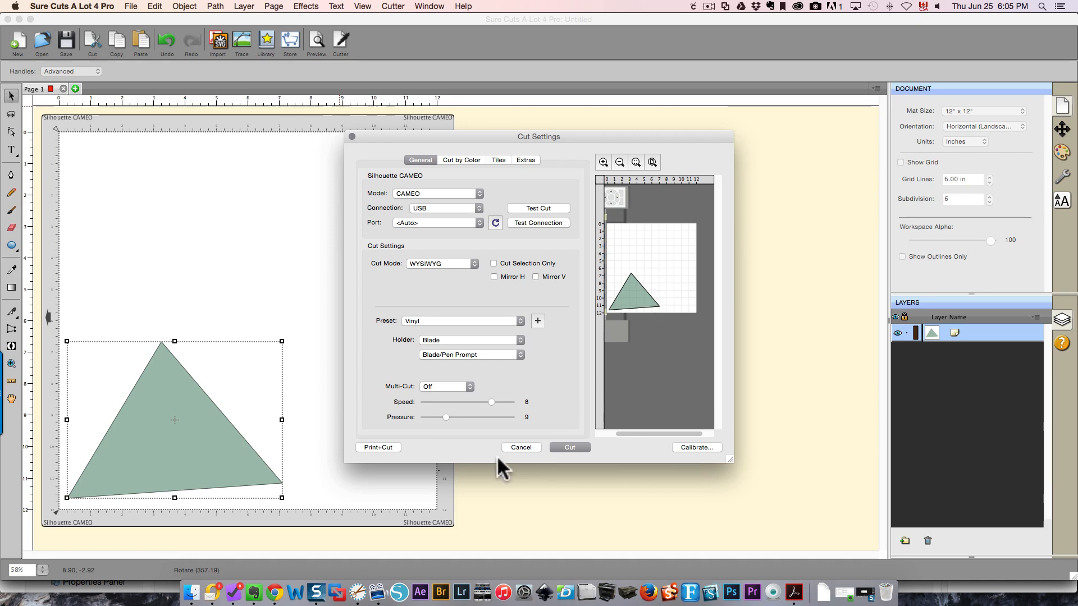
pyautogui.click(521, 447)
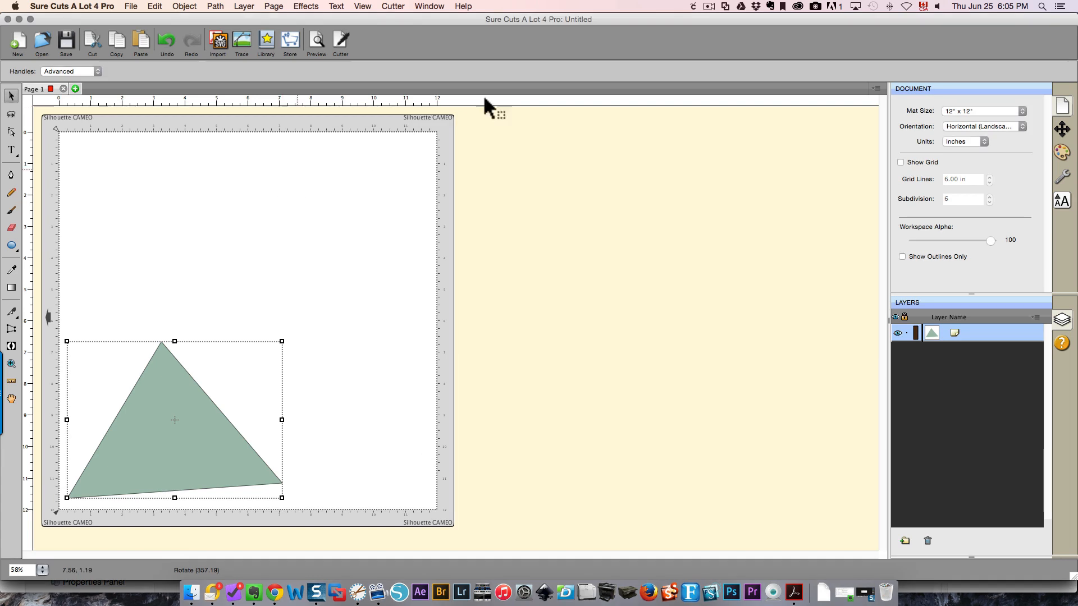
# - Set the mat orientation to Vertical (Portrait) and open the cut settings for the Silhouette CAMEO
pyautogui.click(996, 125)
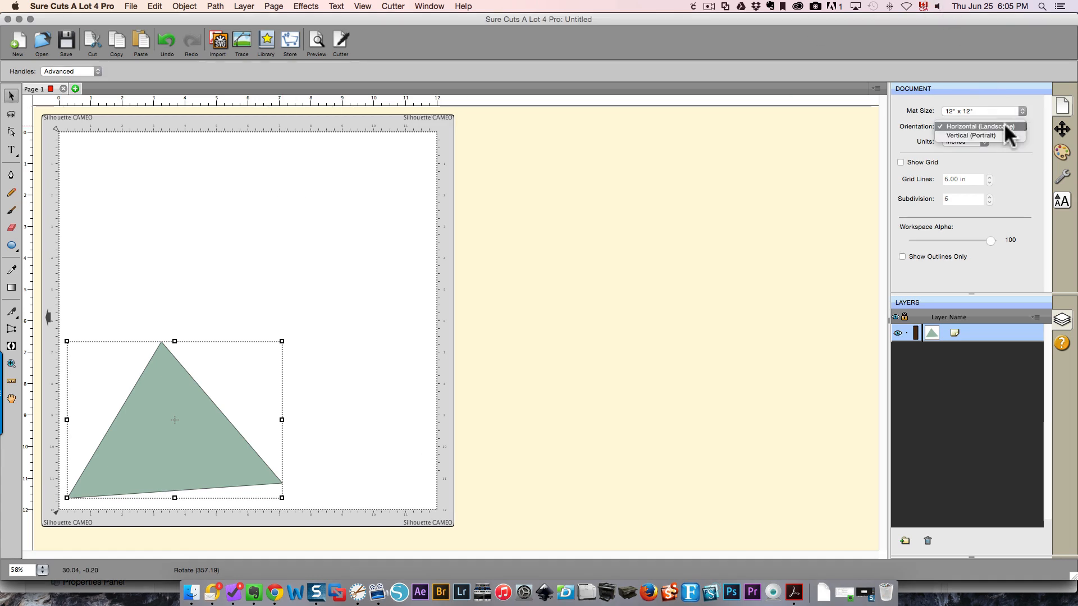
pyautogui.click(989, 133)
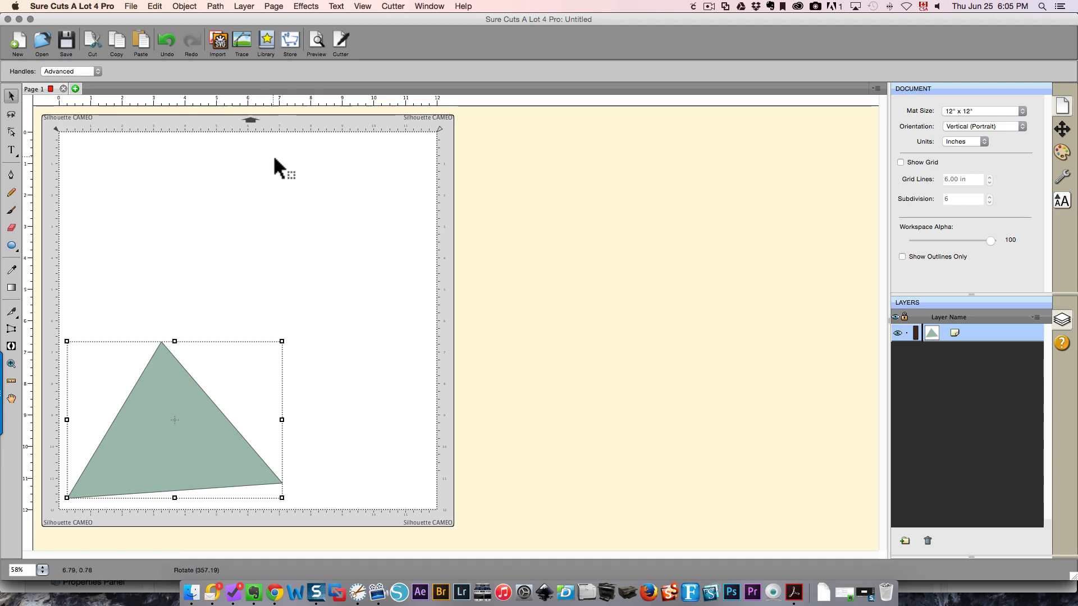
pyautogui.click(341, 42)
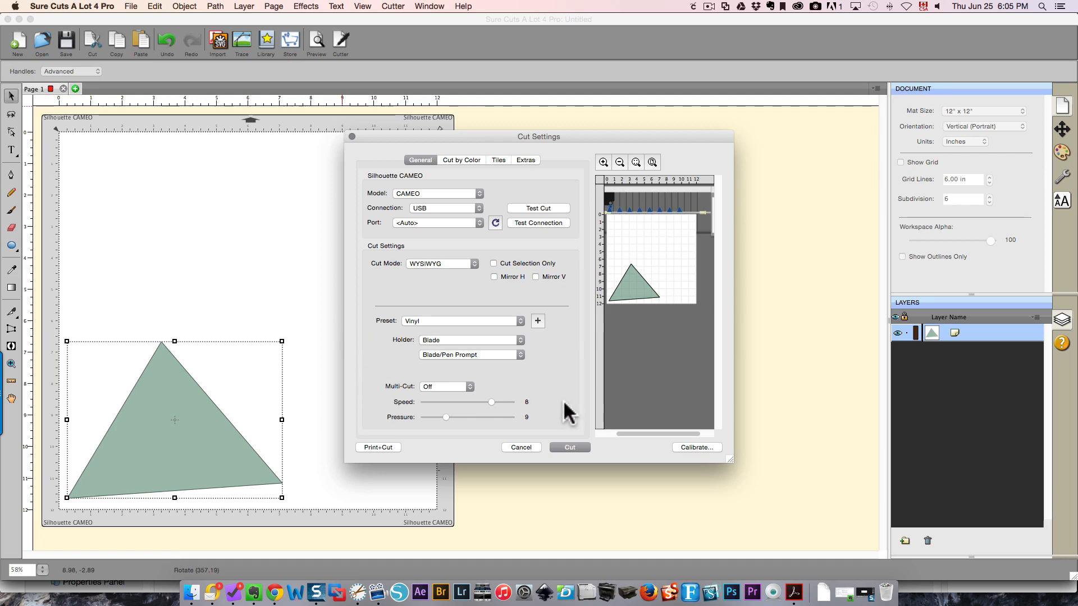
# - Enlarge the cut settings window and its preview to examine the mat in the cutter, then close the settings
pyautogui.click(604, 162)
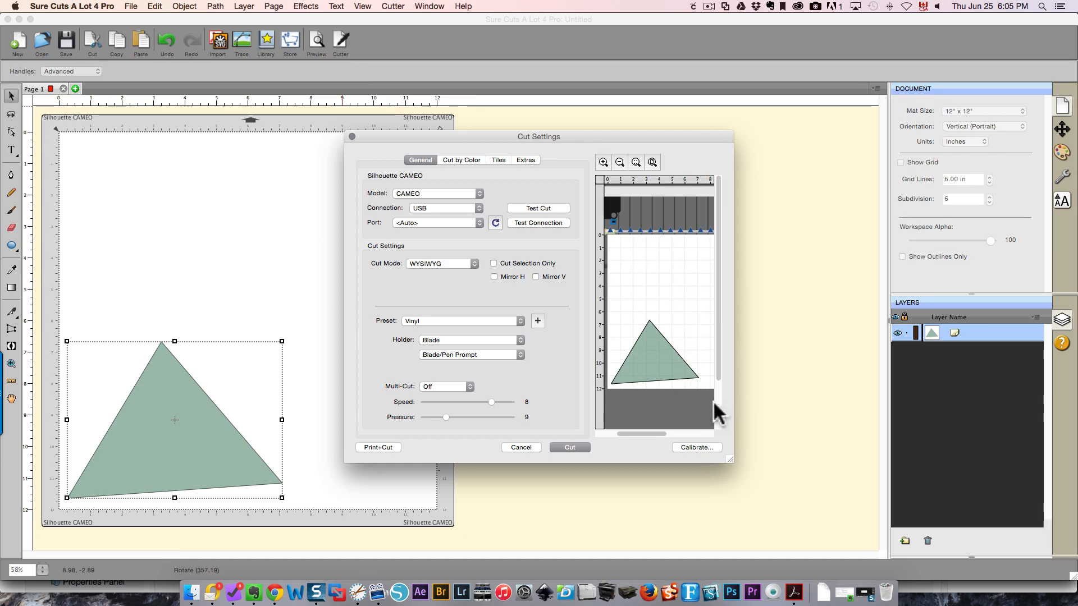
pyautogui.moveTo(735, 419); pyautogui.dragTo(870, 419)
pyautogui.moveTo(345, 369); pyautogui.dragTo(140, 363)
pyautogui.moveTo(624, 465); pyautogui.dragTo(626, 525)
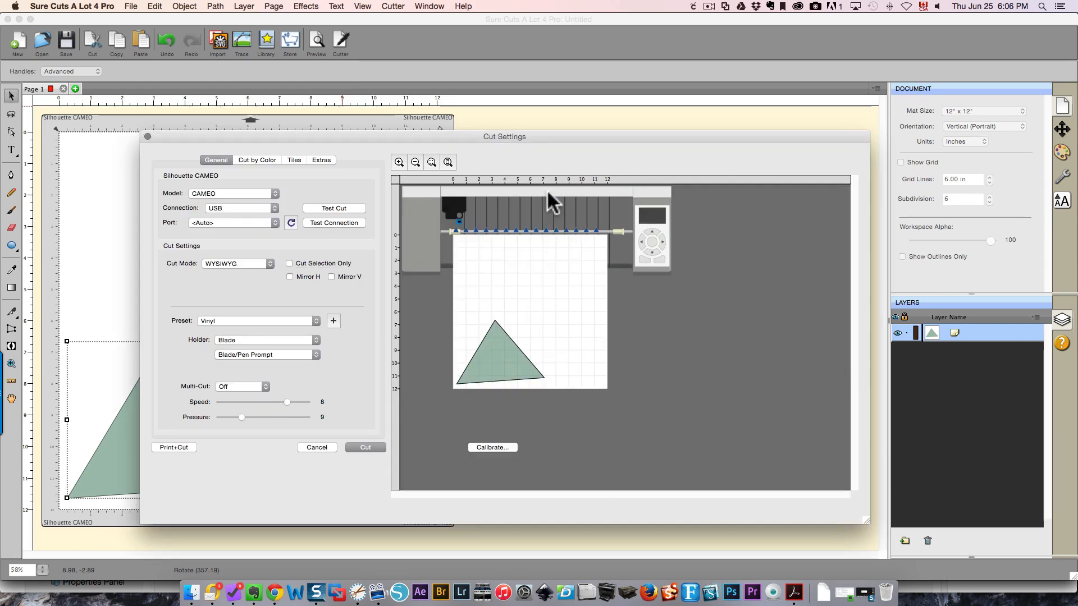
pyautogui.click(397, 162)
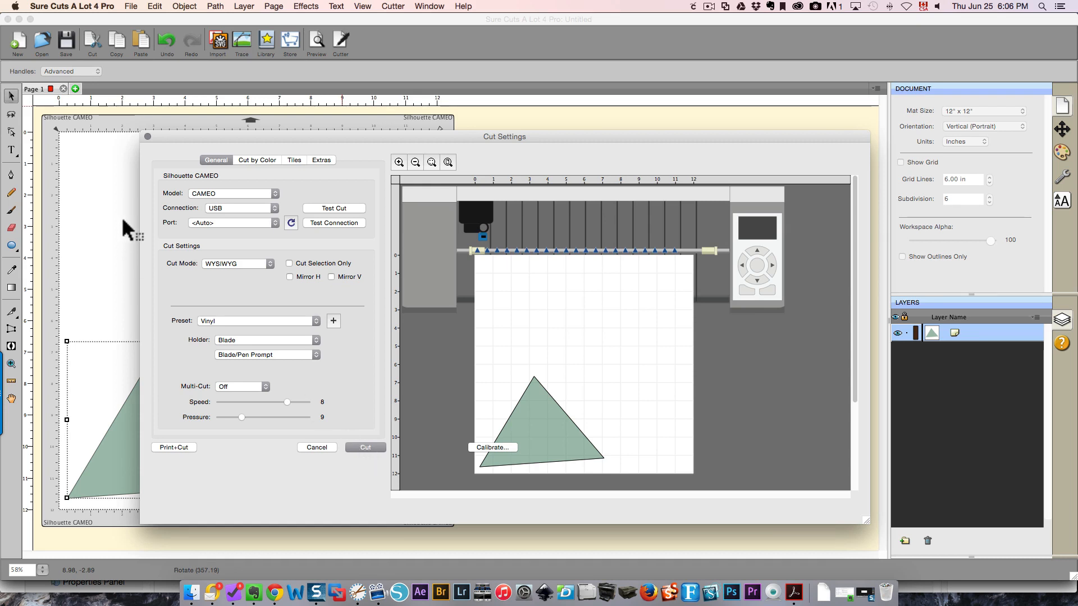
pyautogui.click(146, 135)
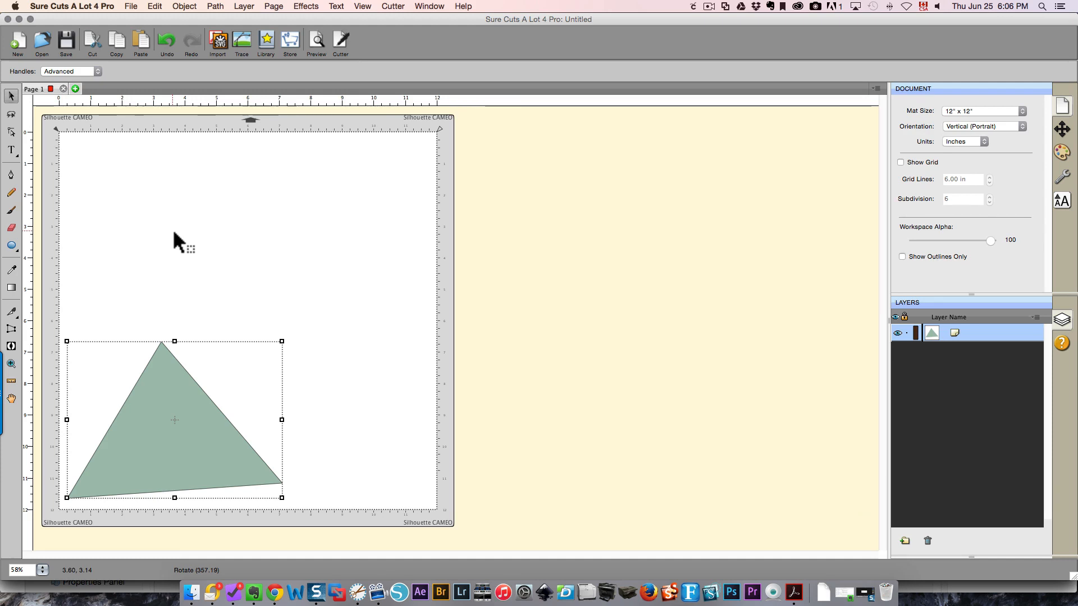
# - Delete the triangle and import RCA edifice.svg from a subfolder of Digital cutting files
pyautogui.click(228, 463)
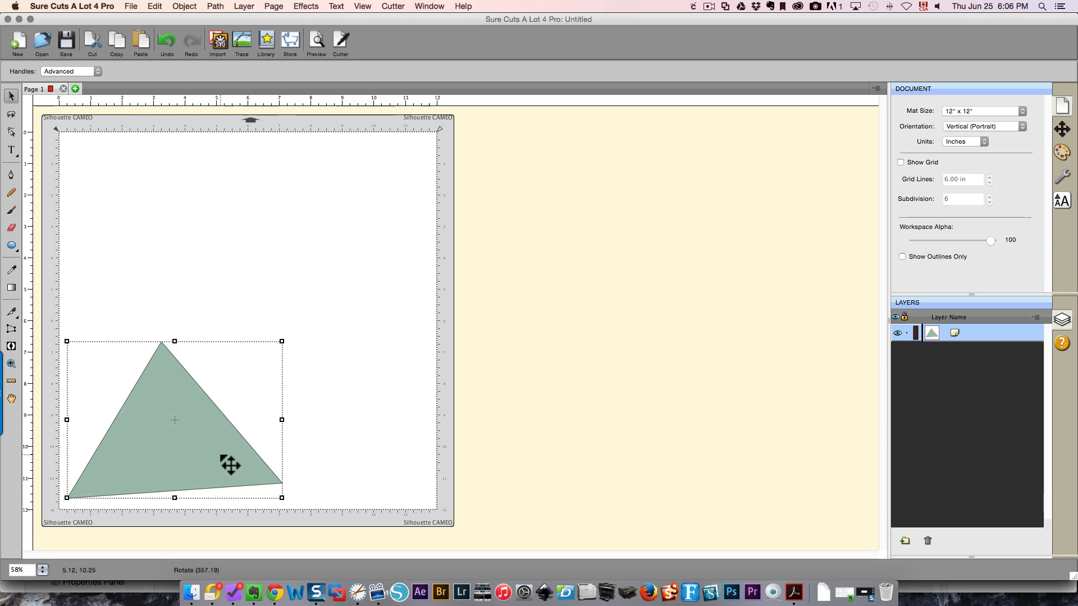
pyautogui.press('Delete')
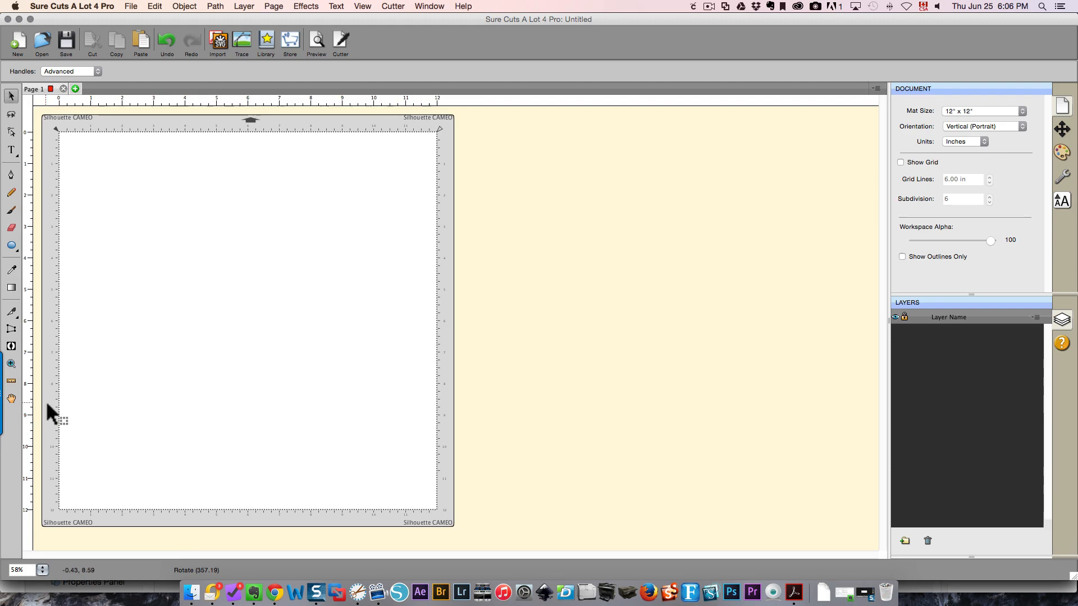
pyautogui.click(131, 7)
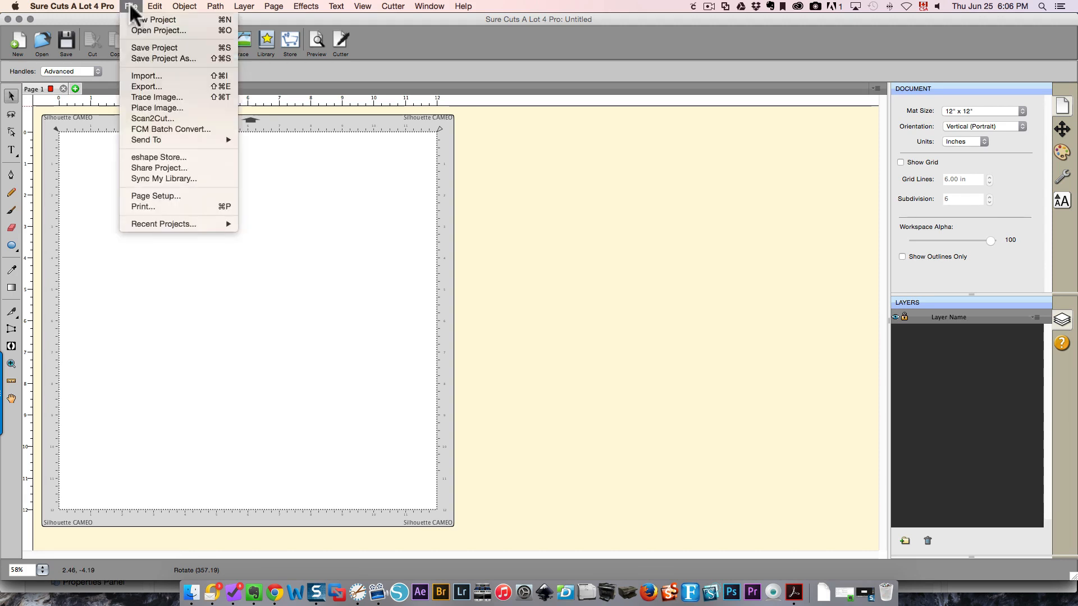
pyautogui.click(135, 77)
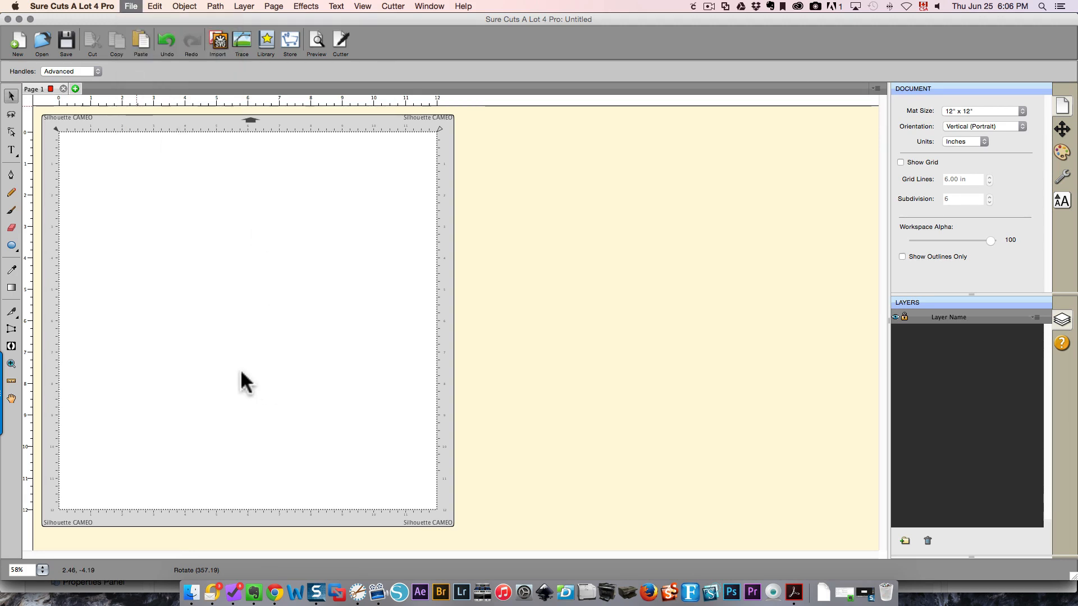
pyautogui.click(399, 197)
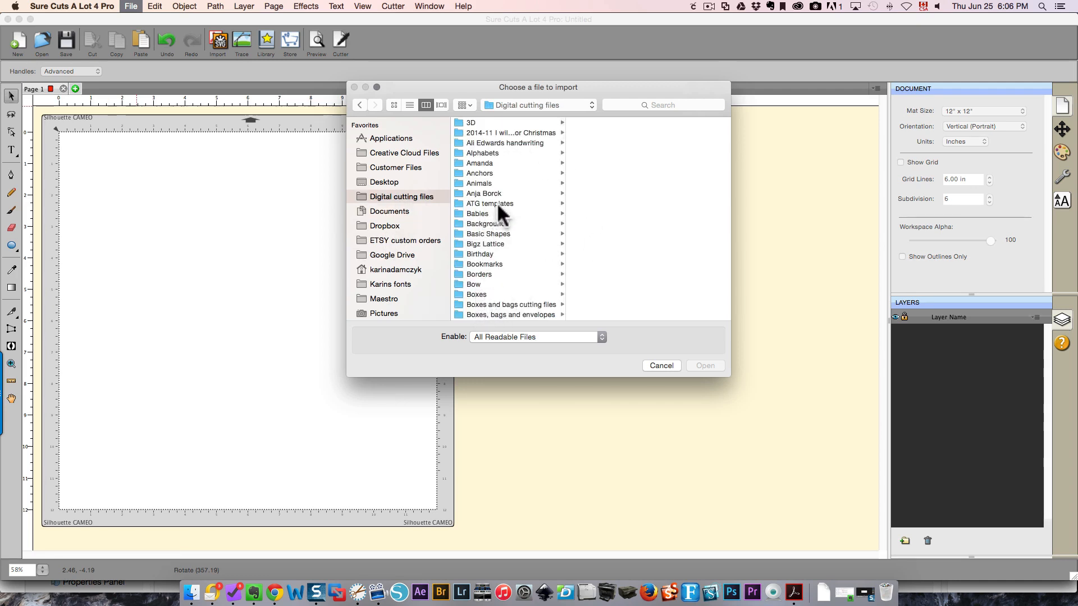
pyautogui.click(482, 194)
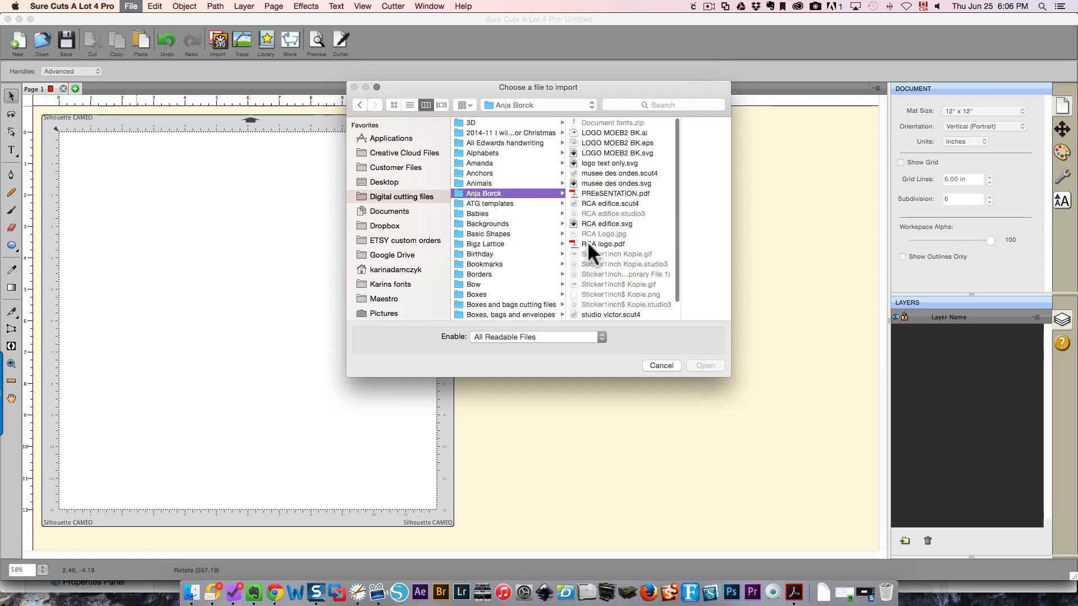
pyautogui.click(590, 217)
pyautogui.click(591, 223)
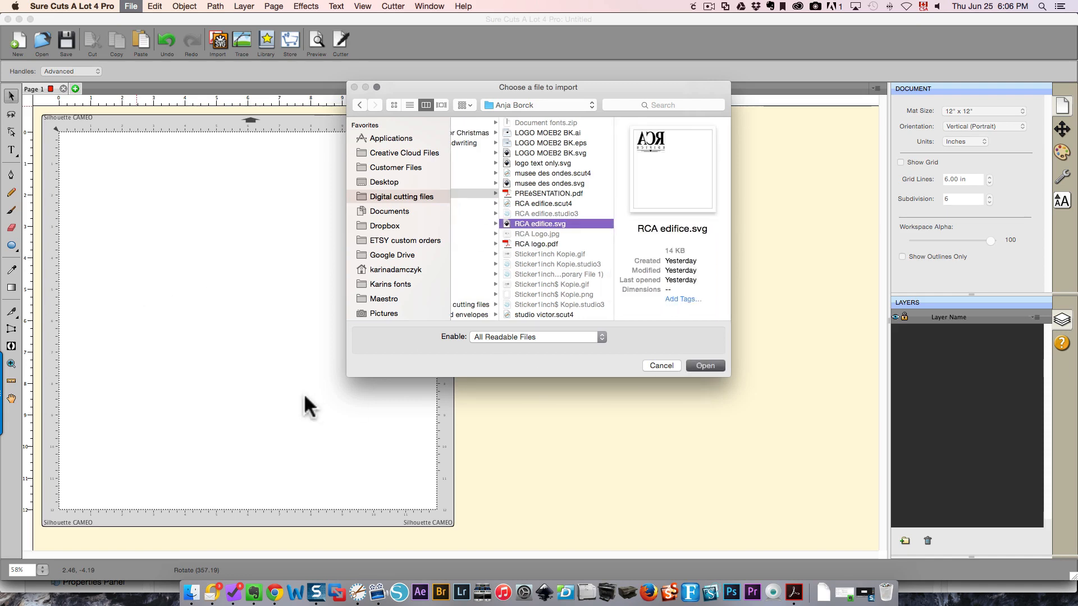
pyautogui.press('Return')
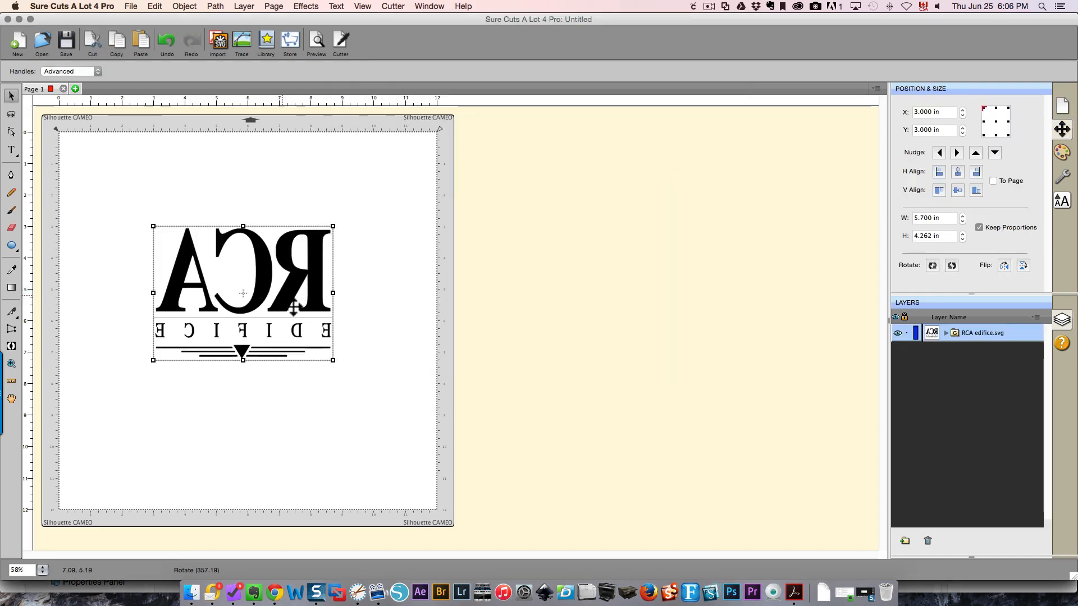
# - Move the imported RCA logo to about X 0.75 in, Y 0.75 in and ungroup it
pyautogui.moveTo(294, 307); pyautogui.dragTo(216, 226)
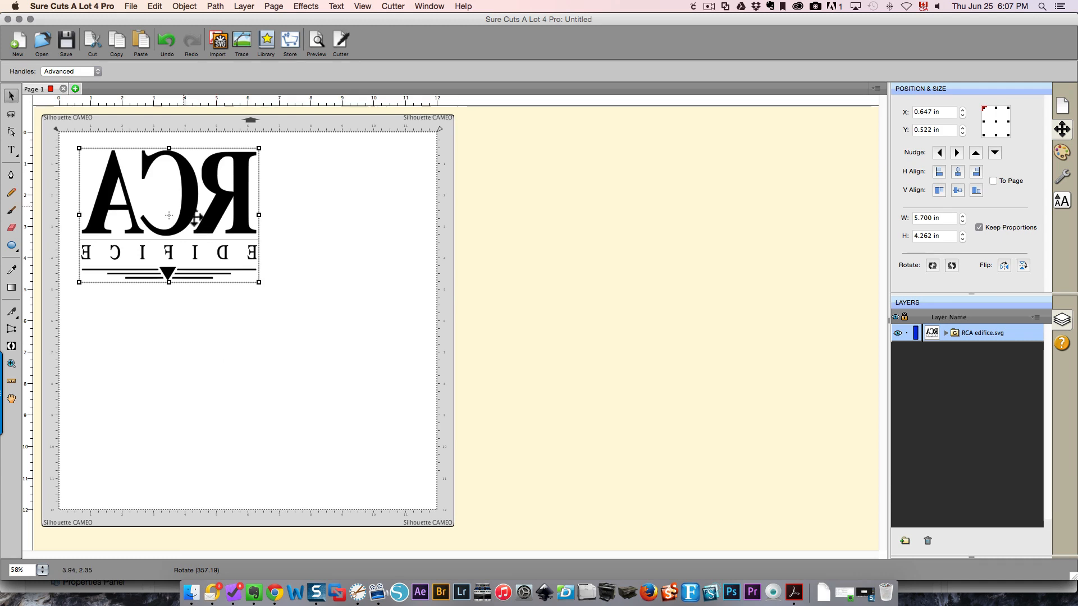
pyautogui.moveTo(196, 227); pyautogui.dragTo(182, 306)
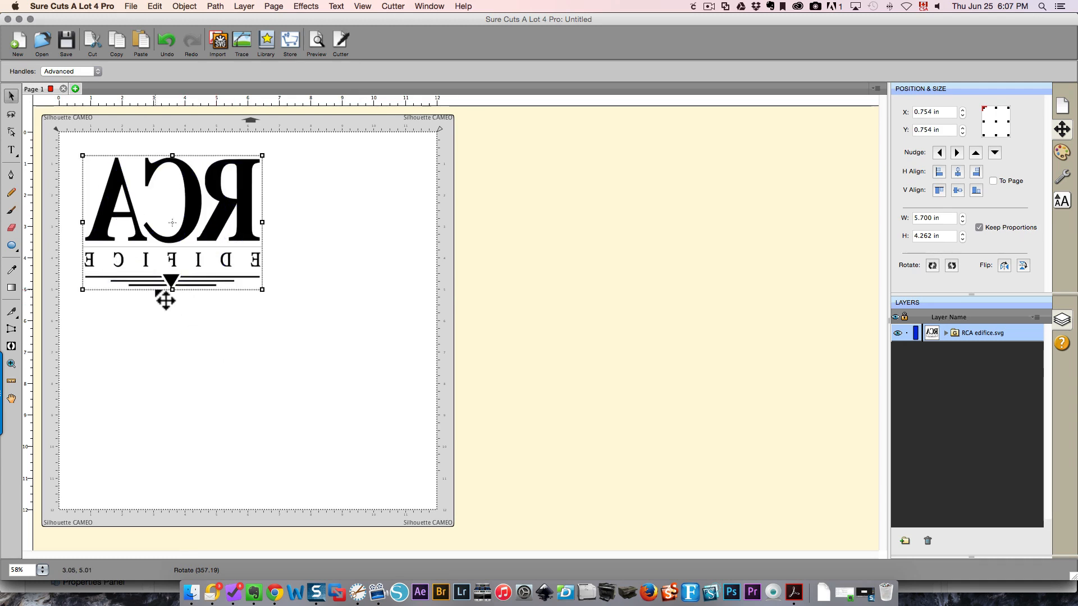
pyautogui.rightClick(198, 229)
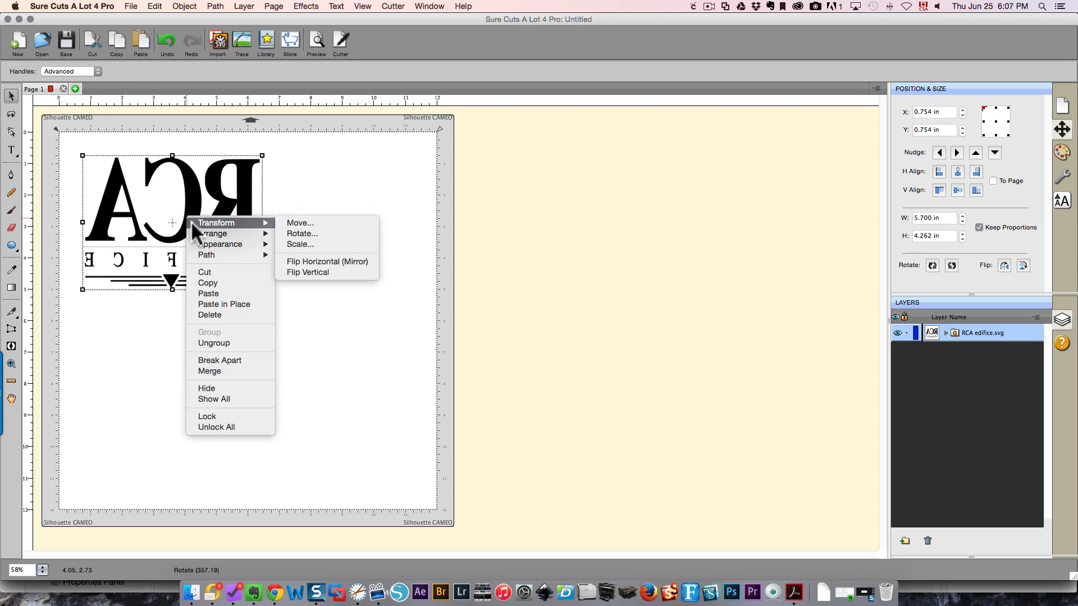
pyautogui.click(247, 360)
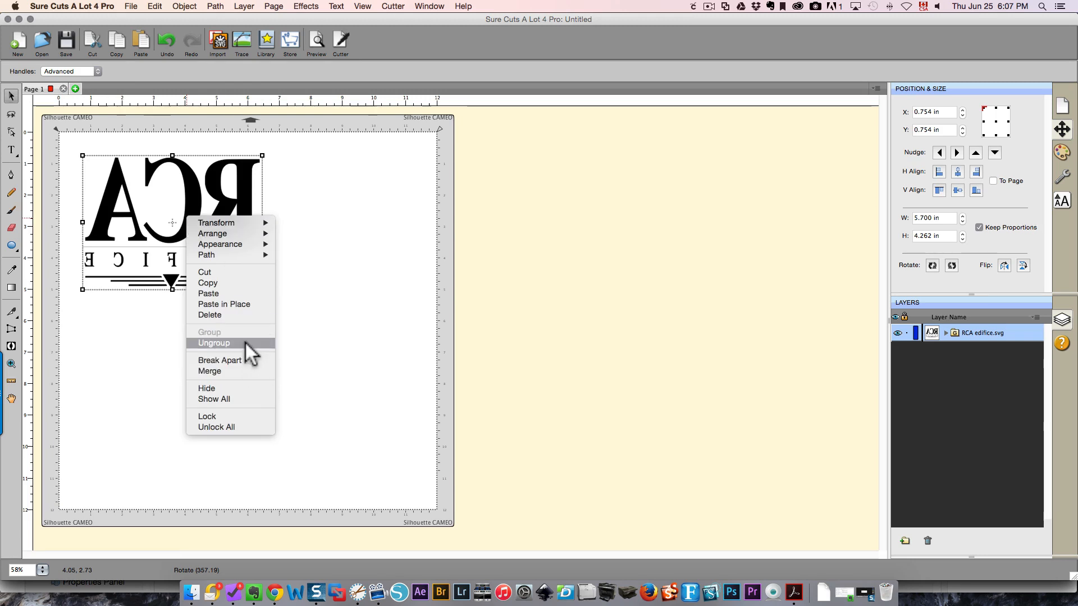
pyautogui.click(207, 319)
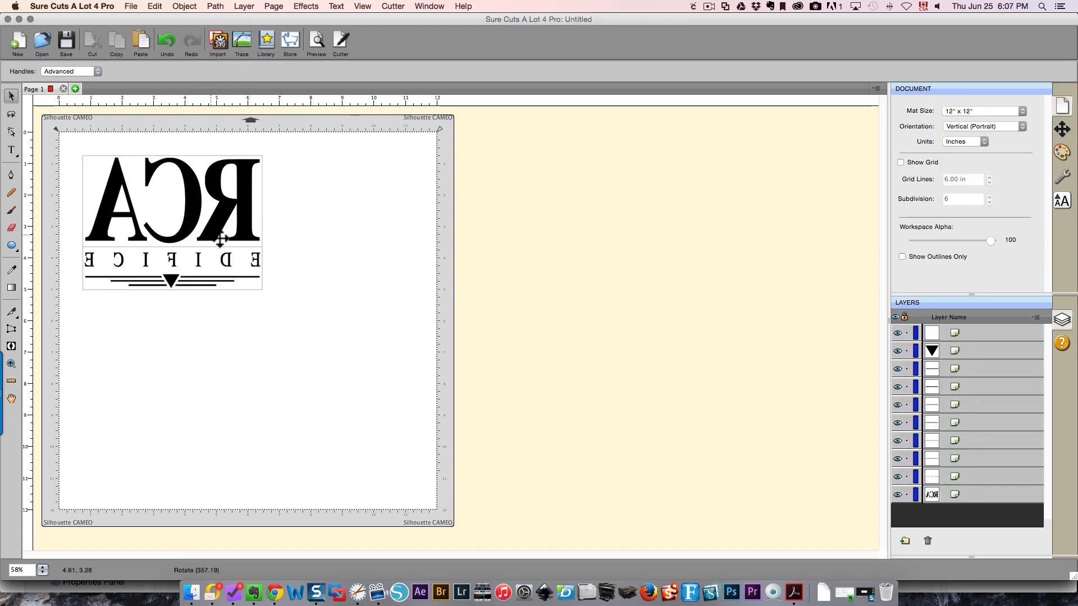
# - Move the thin outer frame to about X 3.59 in, Y 5.60 in, and shift the RCA letters sideways and back above EDIFICE
pyautogui.moveTo(194, 204); pyautogui.dragTo(283, 357)
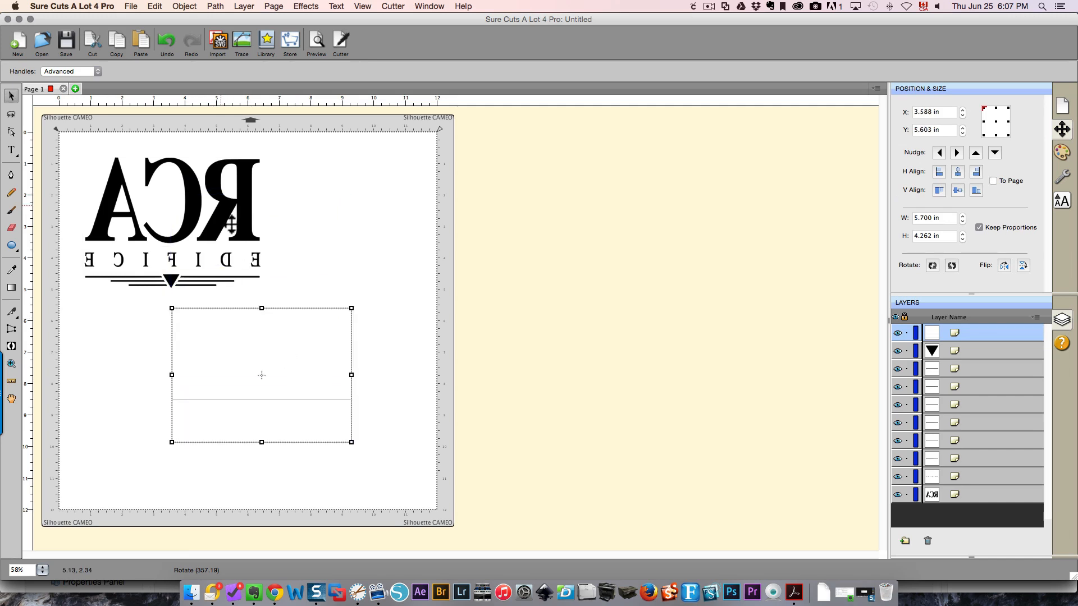
pyautogui.moveTo(231, 225); pyautogui.dragTo(379, 225)
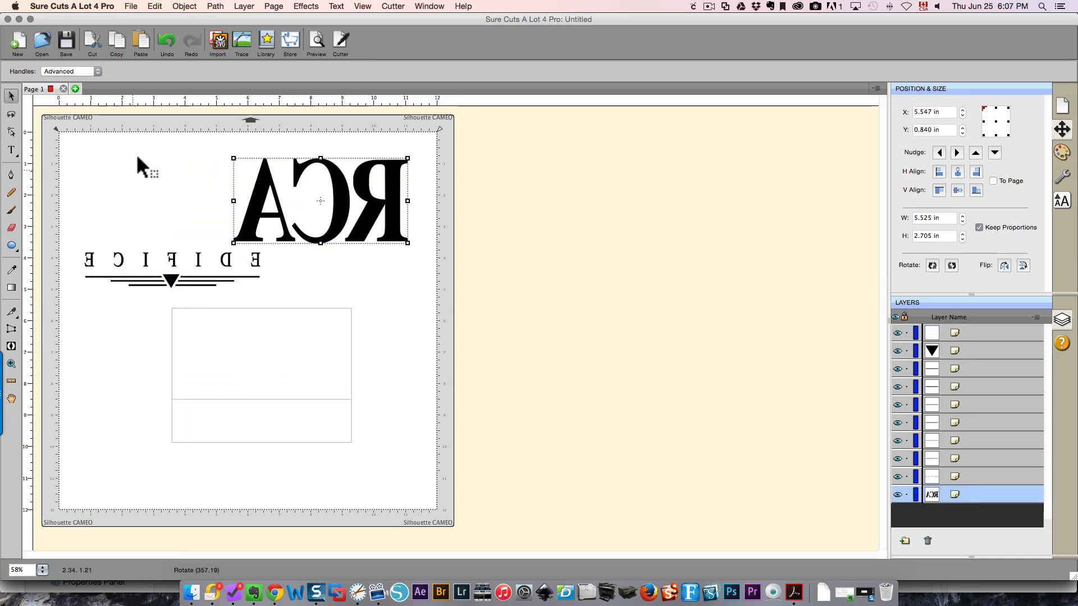
pyautogui.moveTo(340, 240); pyautogui.dragTo(205, 231)
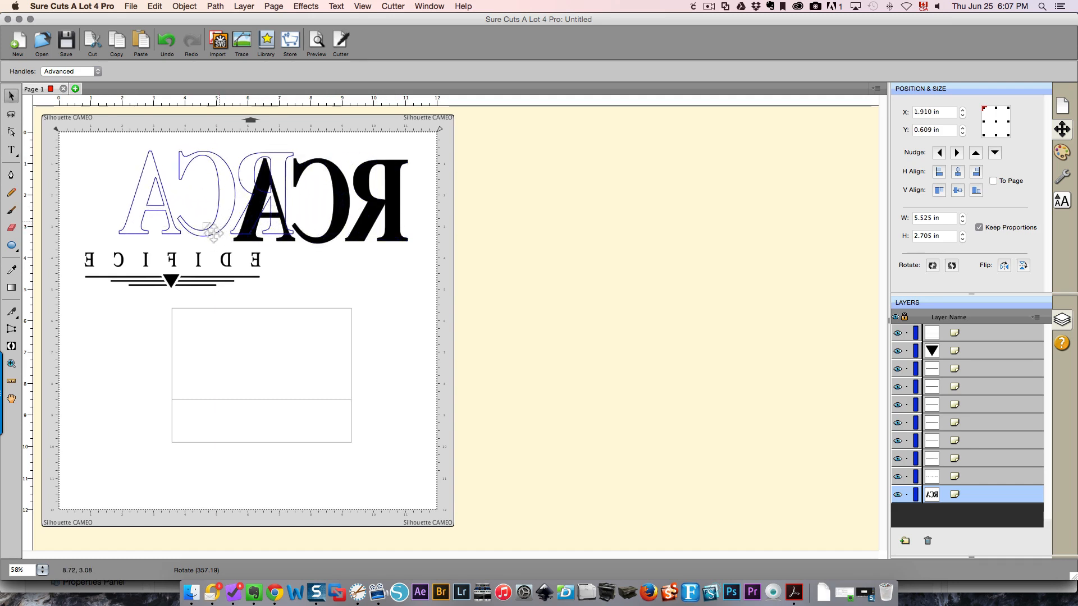
# - Undo the moves and the ungrouping of the RCA logo, and deselect it
pyautogui.click(164, 42)
pyautogui.click(164, 42)
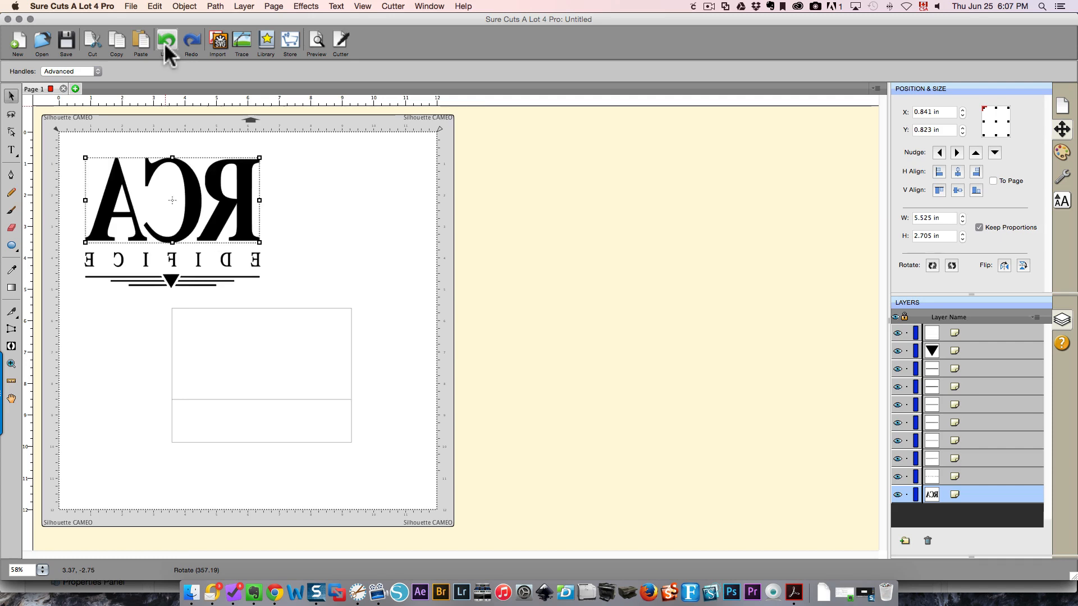
pyautogui.click(163, 42)
pyautogui.click(164, 42)
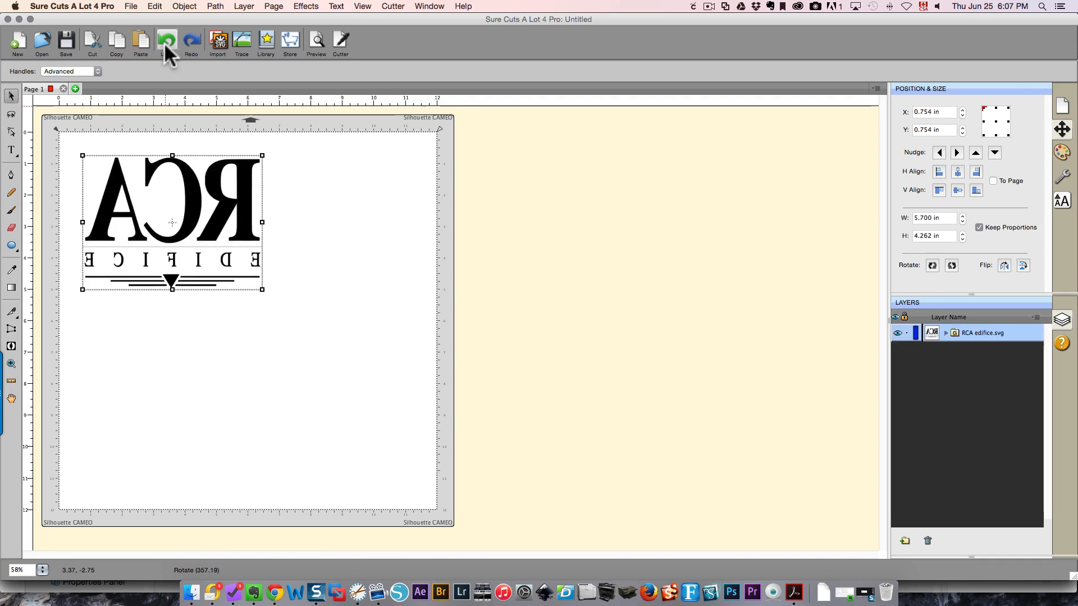
pyautogui.click(259, 403)
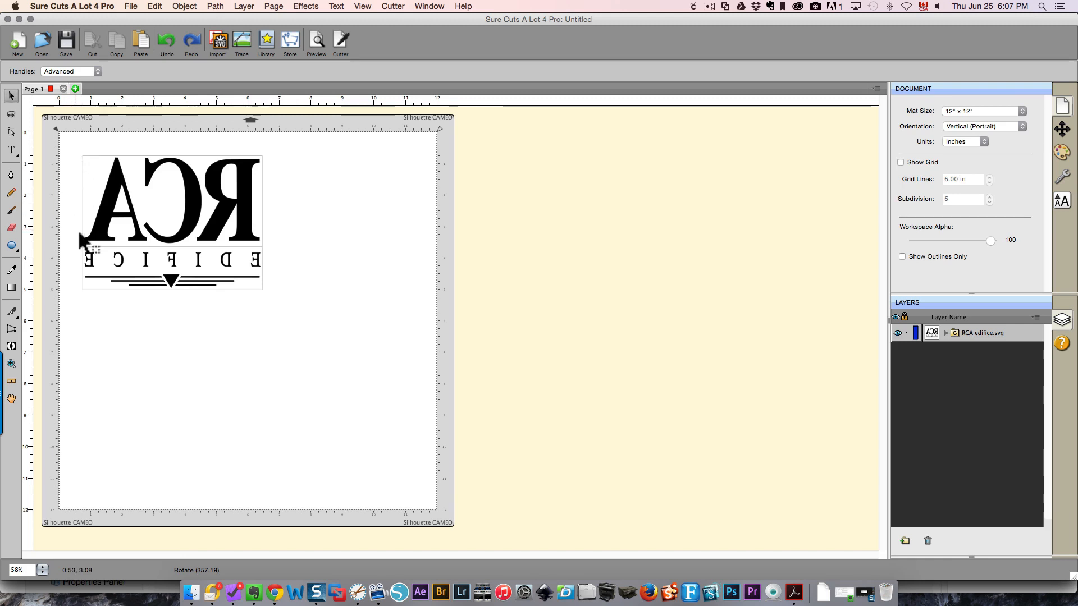
# - Export the design to the Temp folder as test.svg in SVG format at 72 DPI, without Design Space compatibility
pyautogui.click(131, 8)
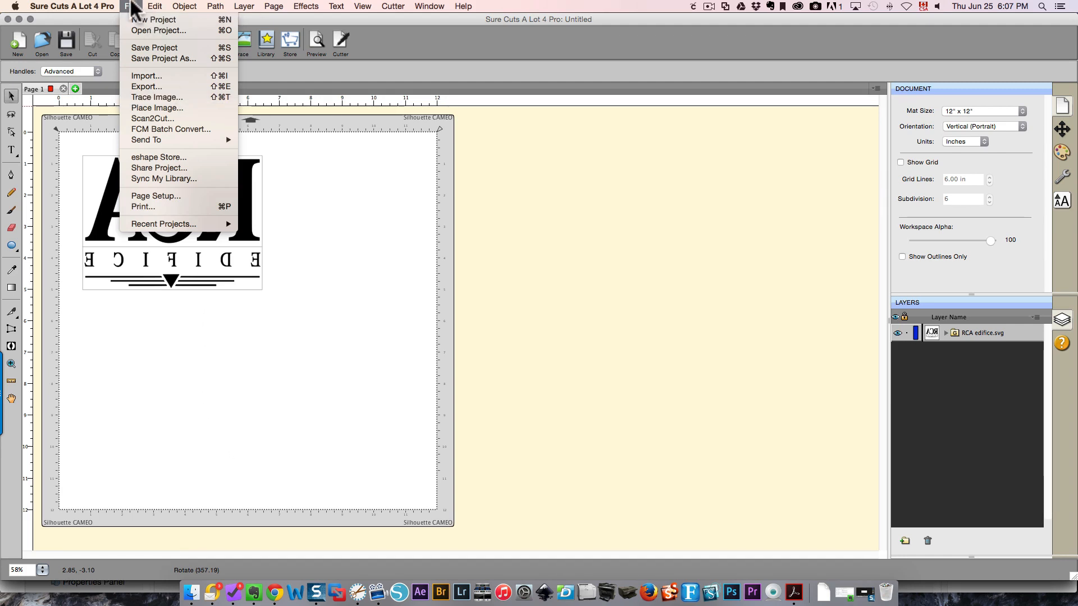
pyautogui.click(142, 82)
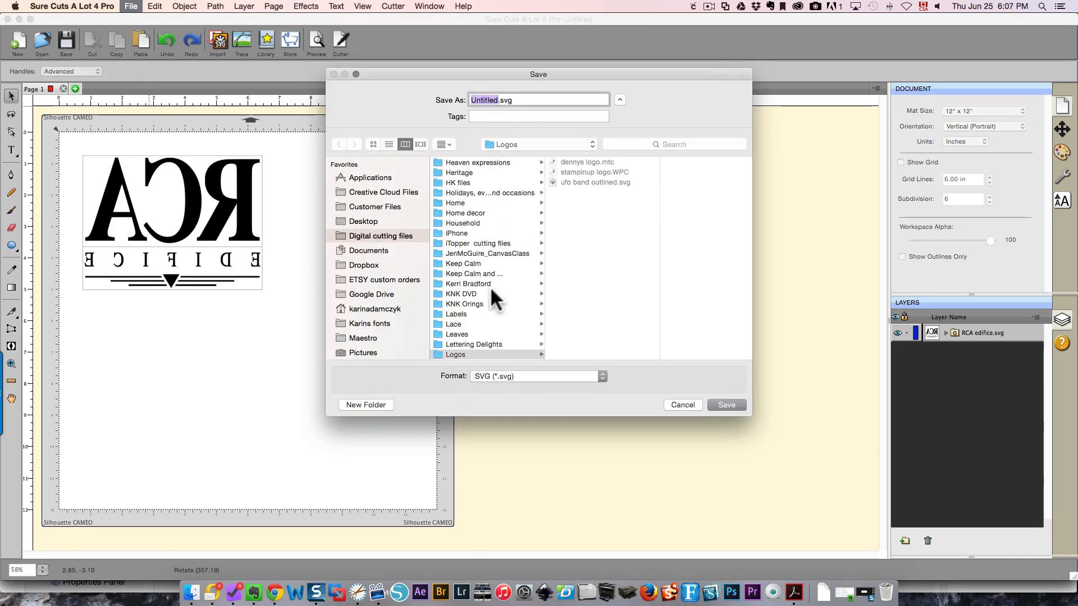
pyautogui.scroll(-5, 361, 304)
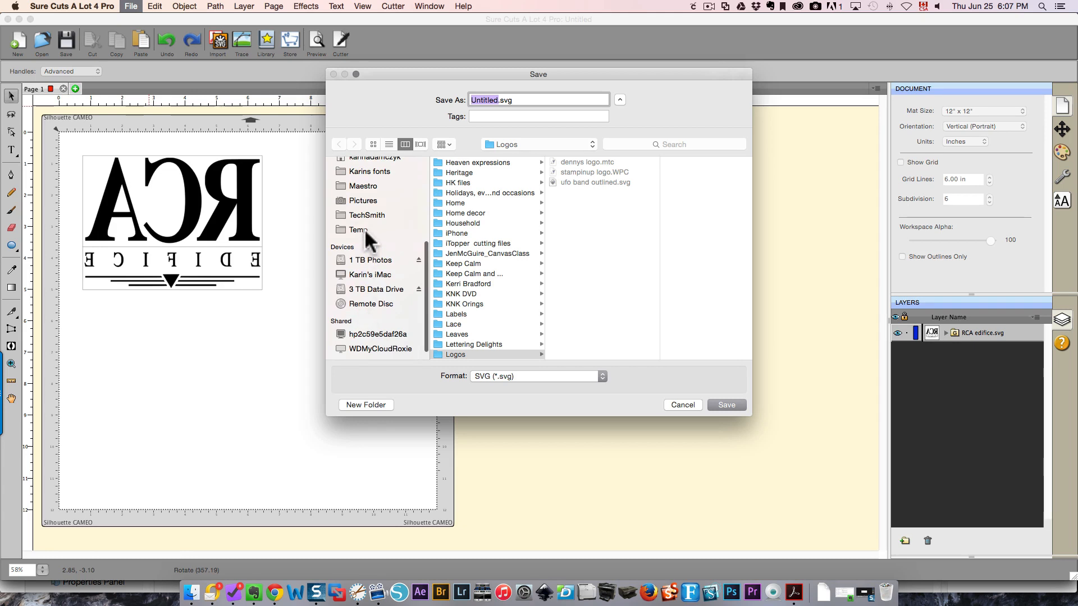
pyautogui.click(365, 230)
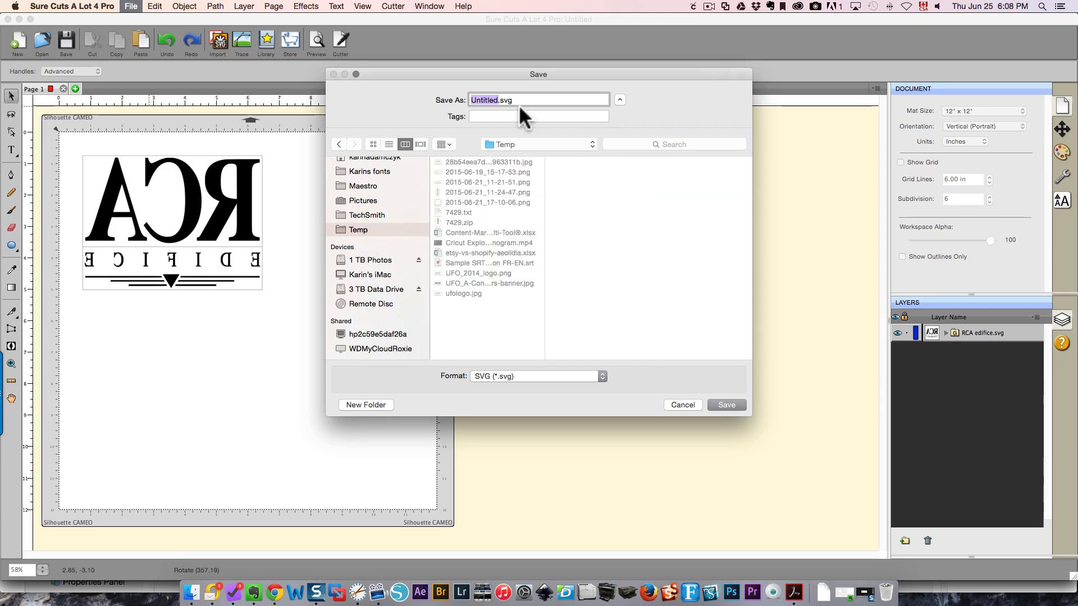
pyautogui.write('test')
pyautogui.click(524, 376)
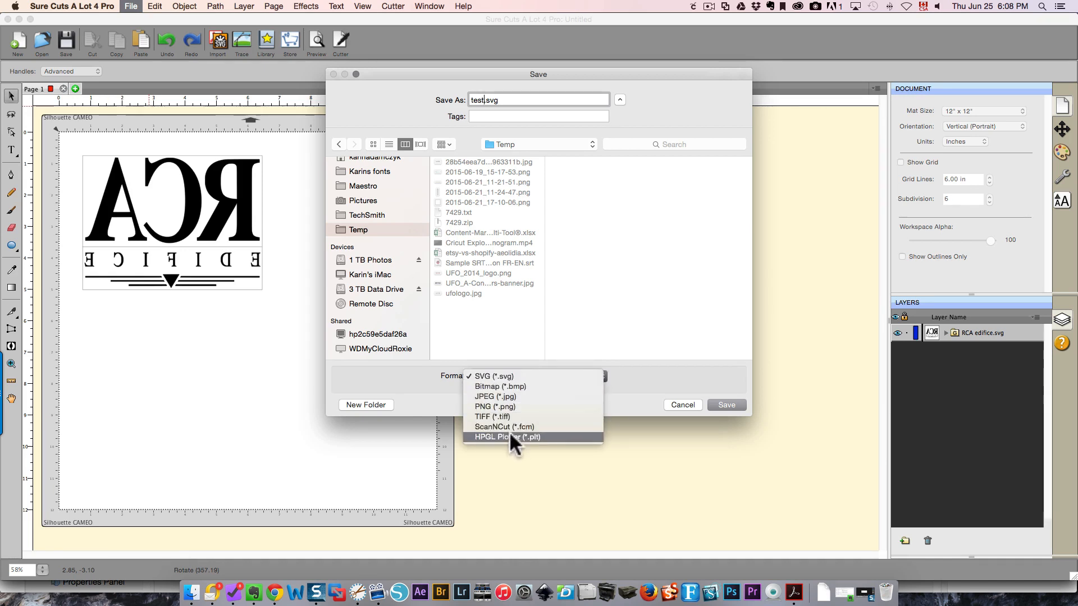
pyautogui.click(662, 379)
pyautogui.click(738, 407)
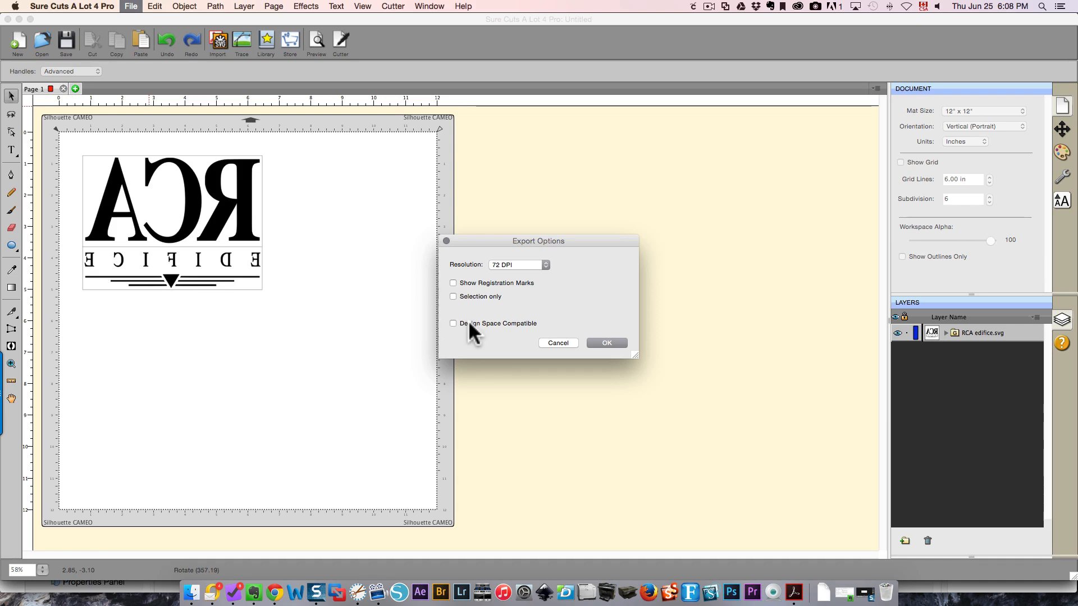
pyautogui.click(596, 344)
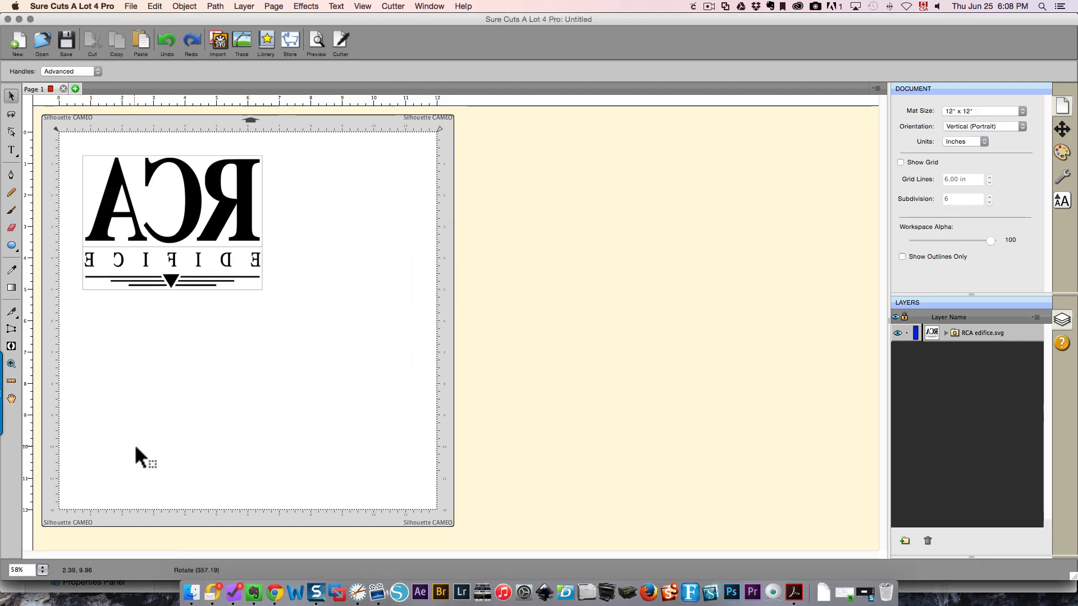